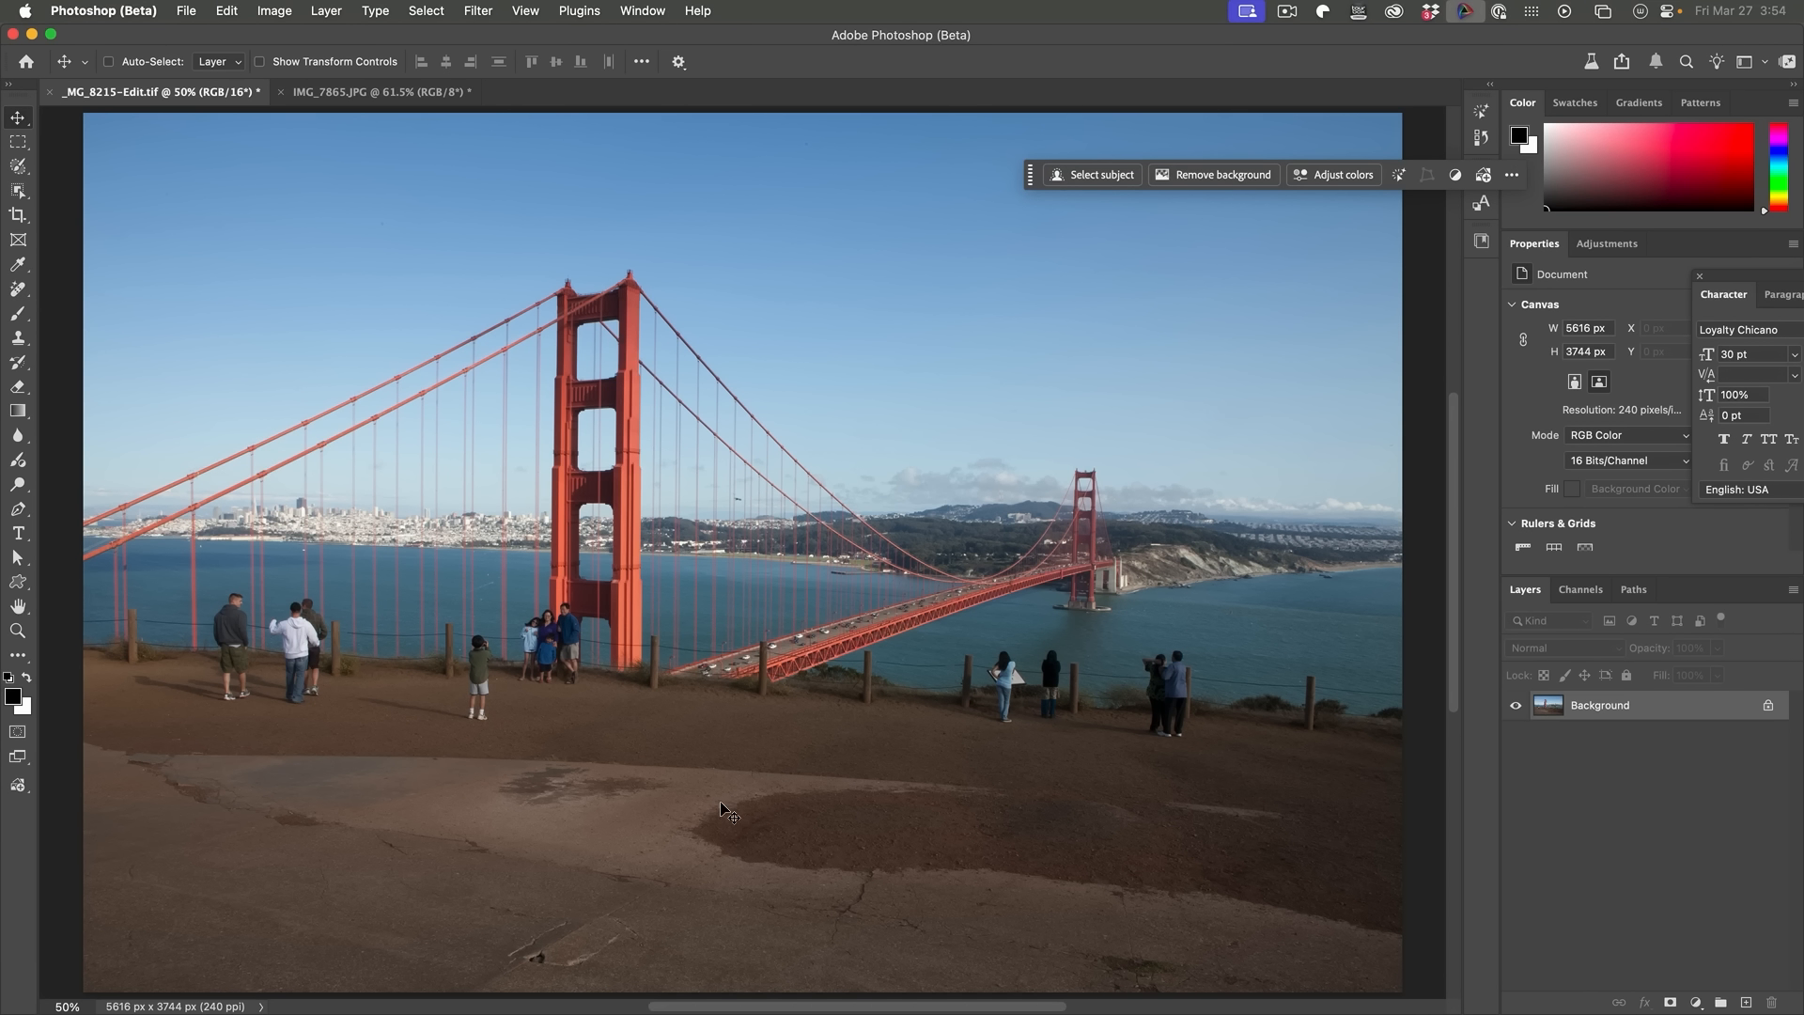
# Step: Switch to the Remove Tool and run Find distractions for general distractions on the Golden Gate photo
pyautogui.moveTo(32, 298); pyautogui.dragTo(87, 313)
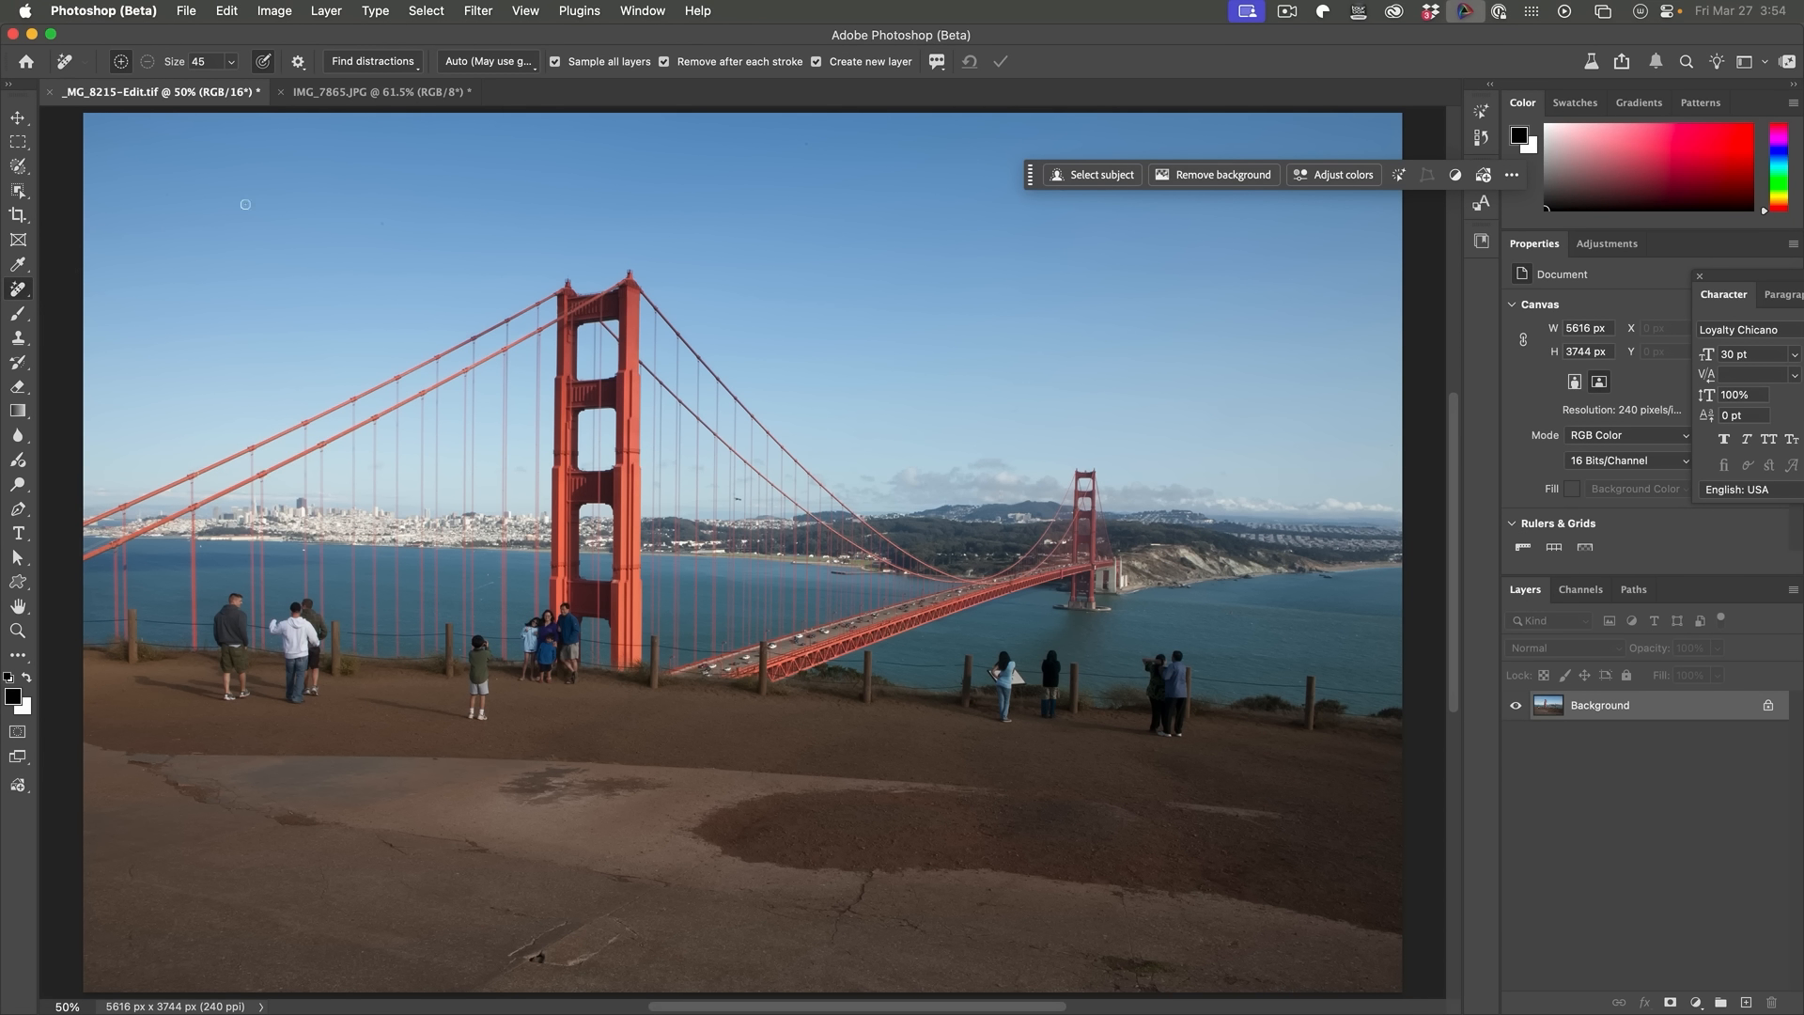
pyautogui.click(388, 62)
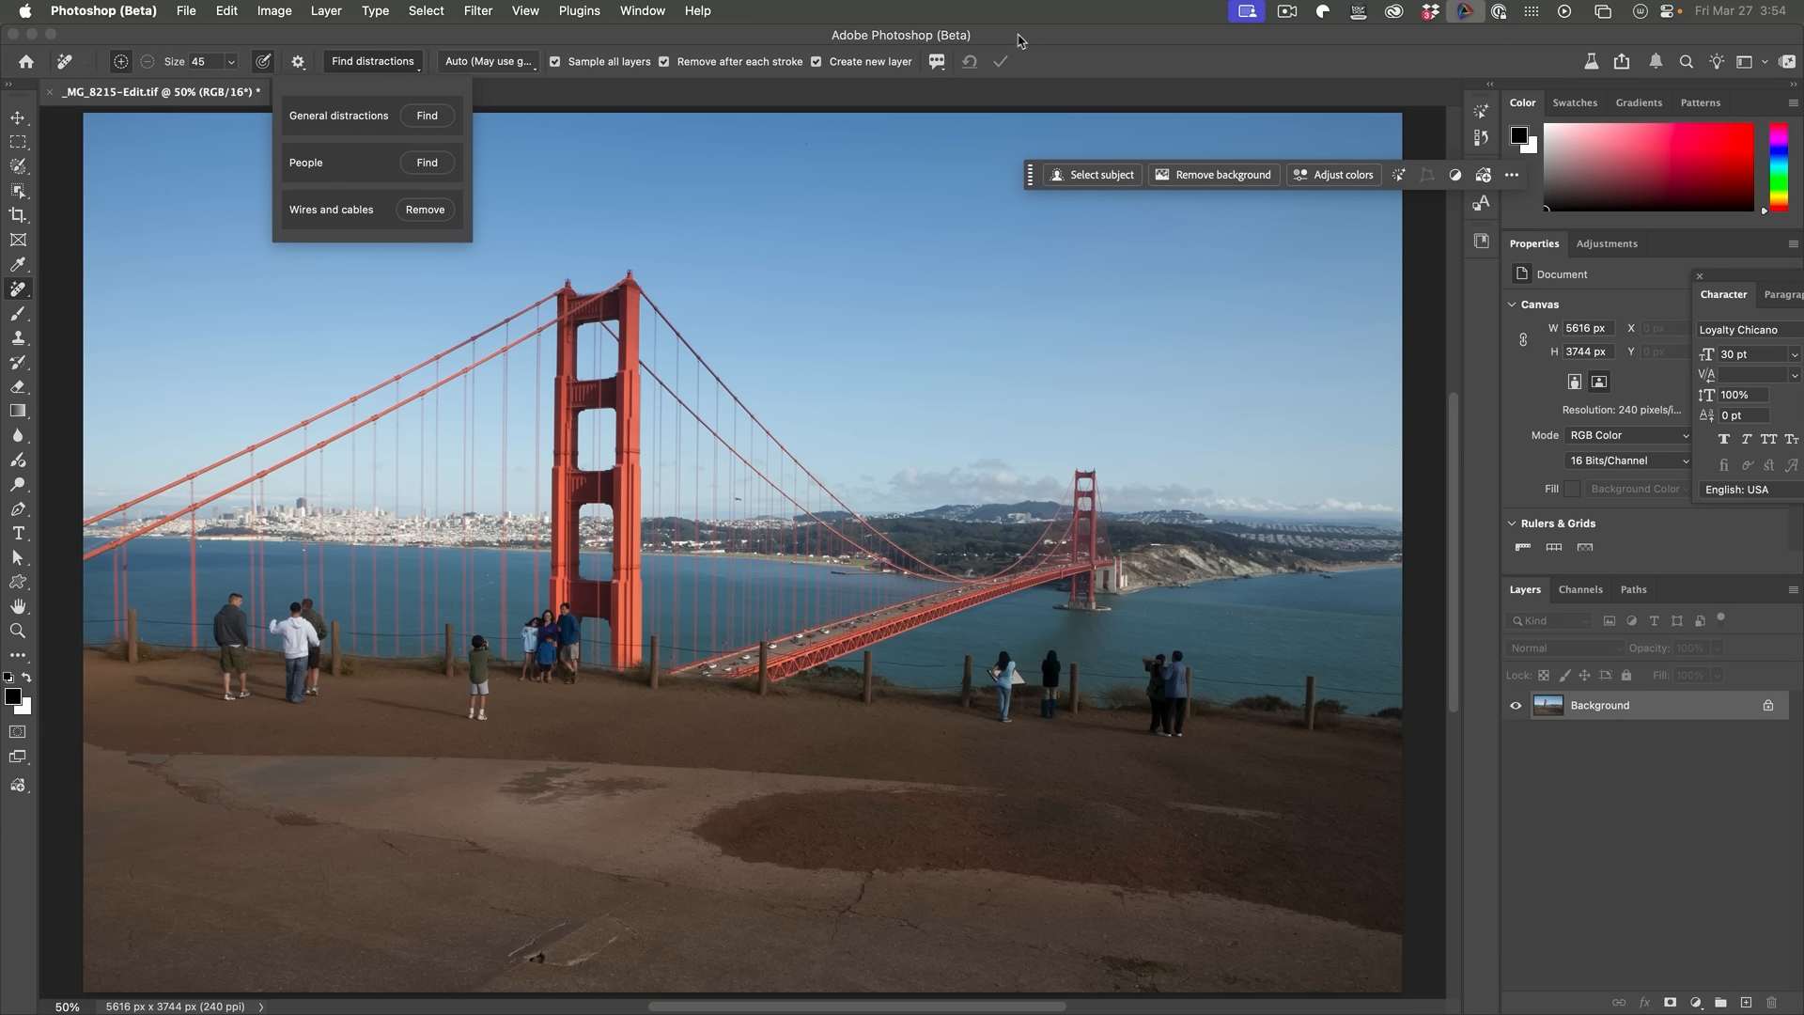
pyautogui.click(428, 117)
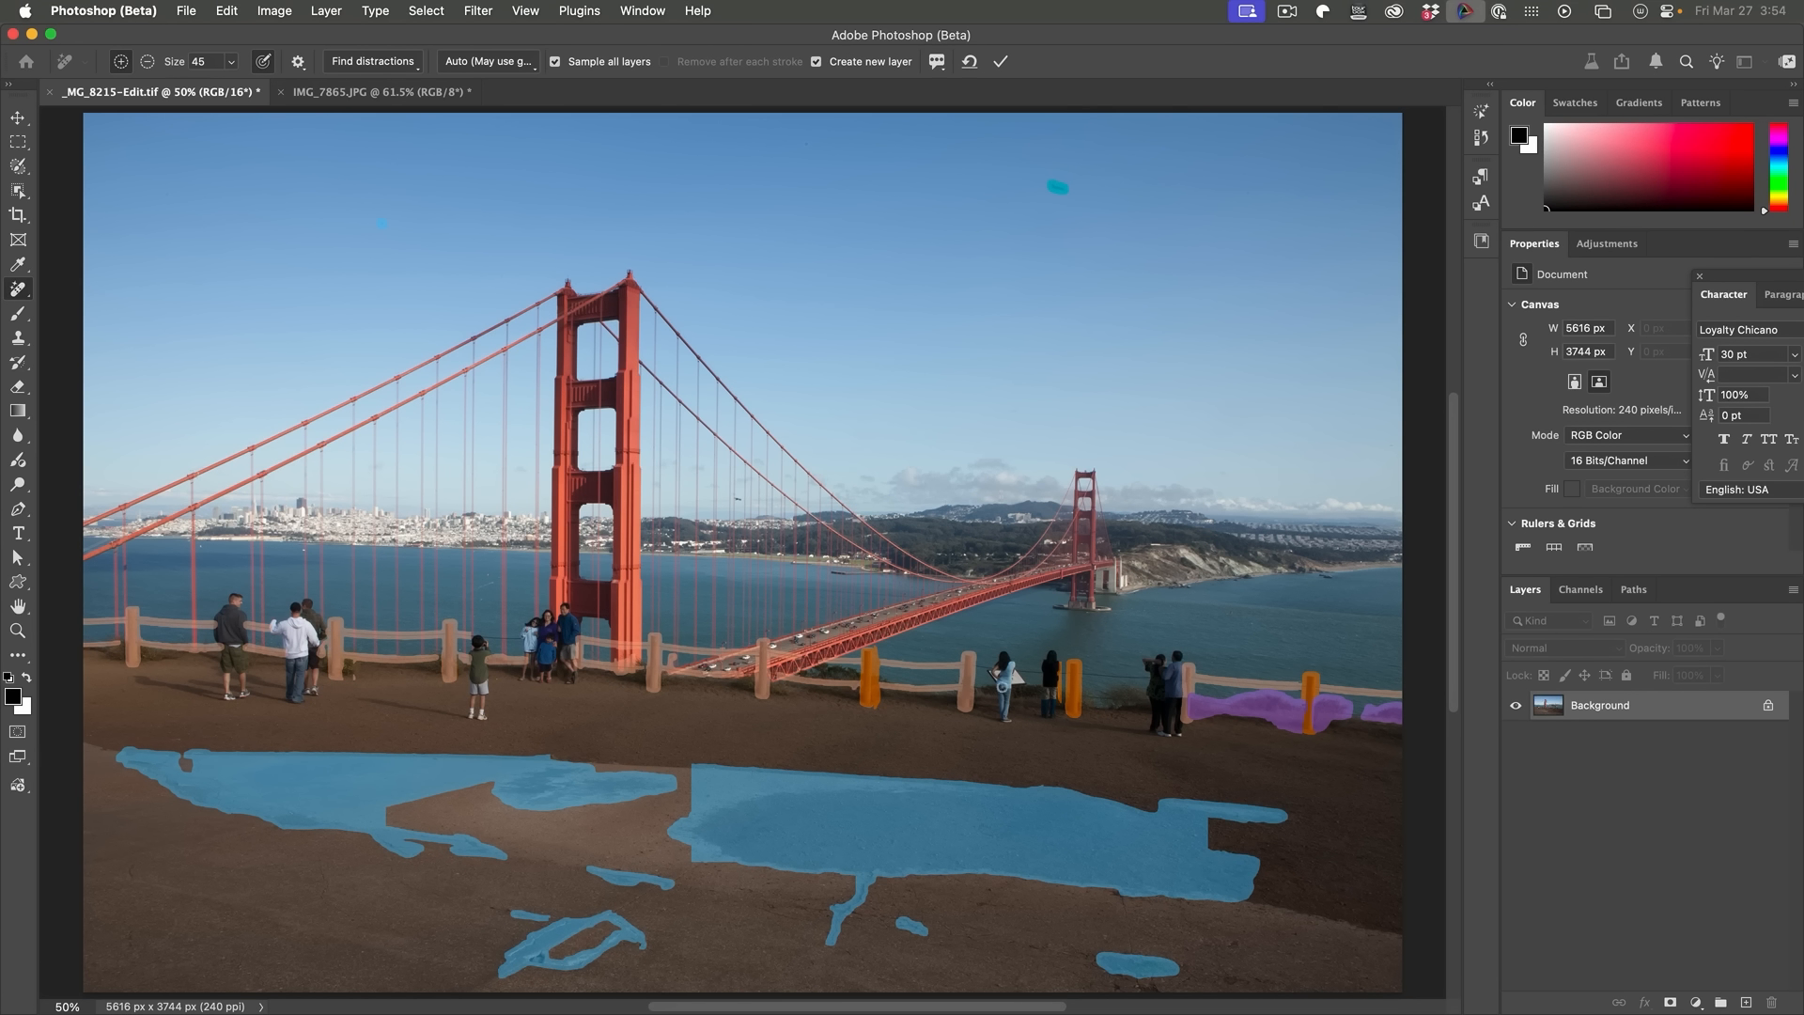
pyautogui.click(491, 66)
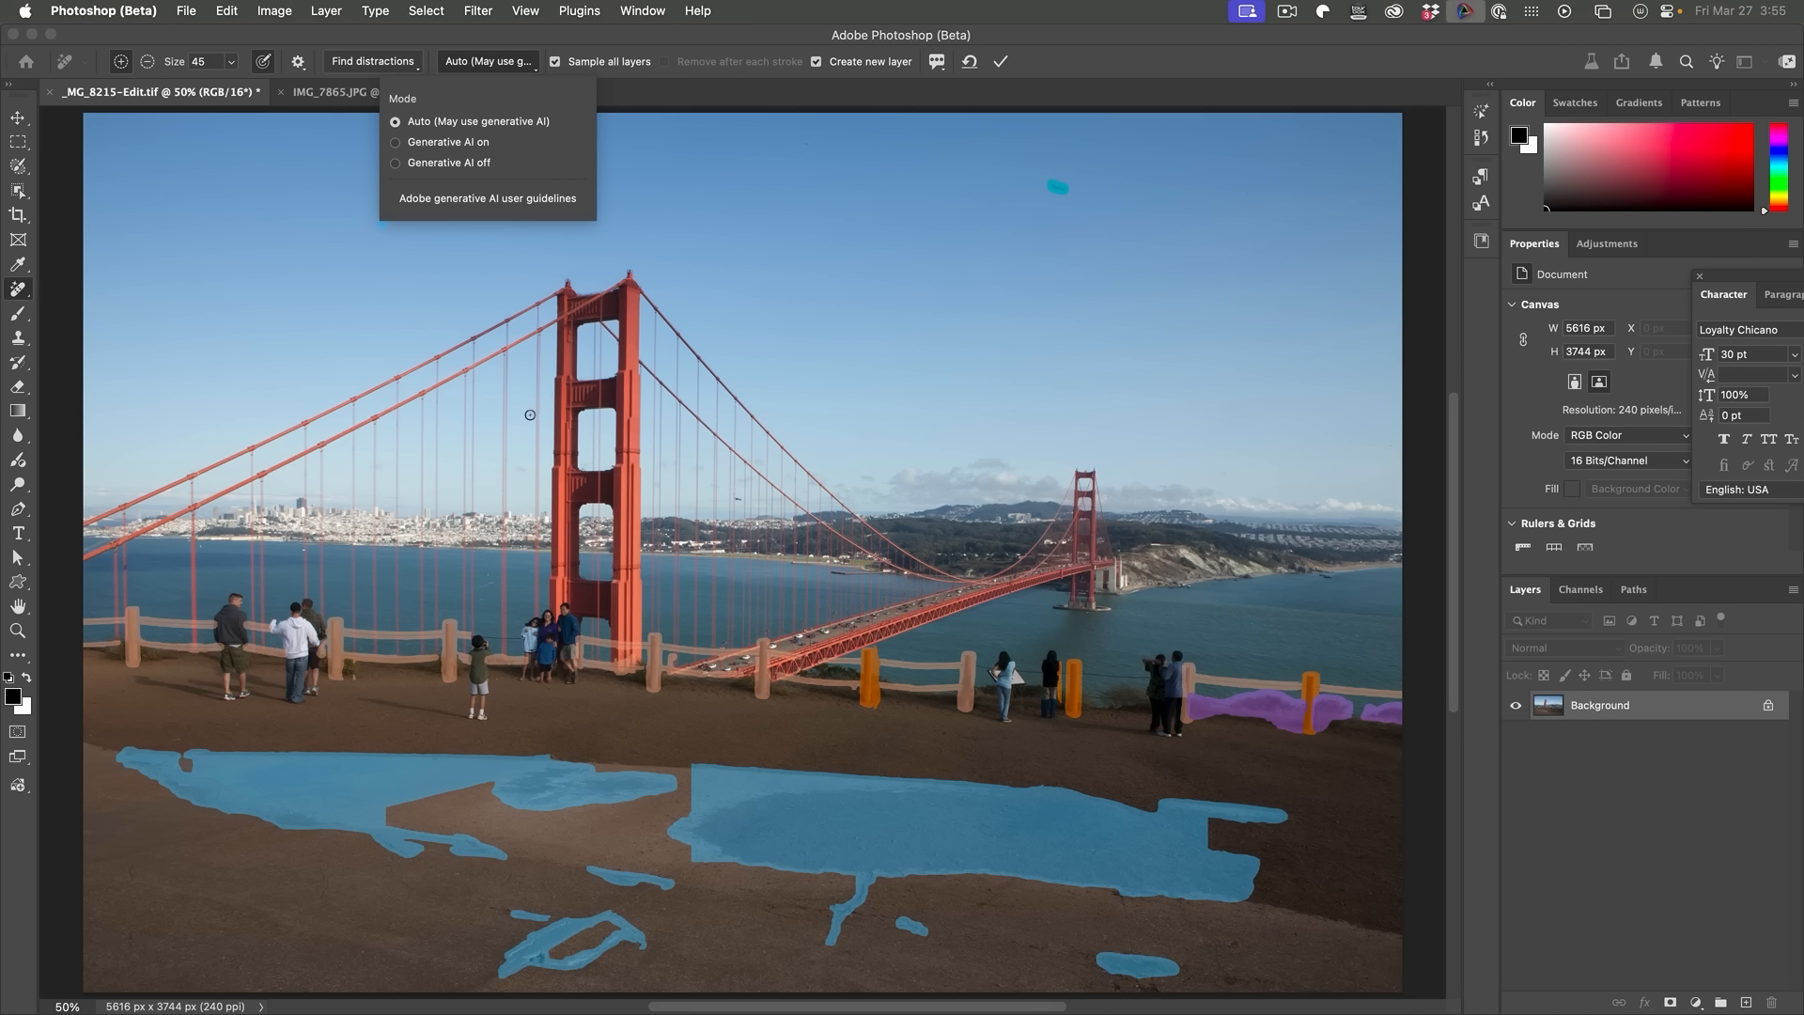
pyautogui.click(500, 38)
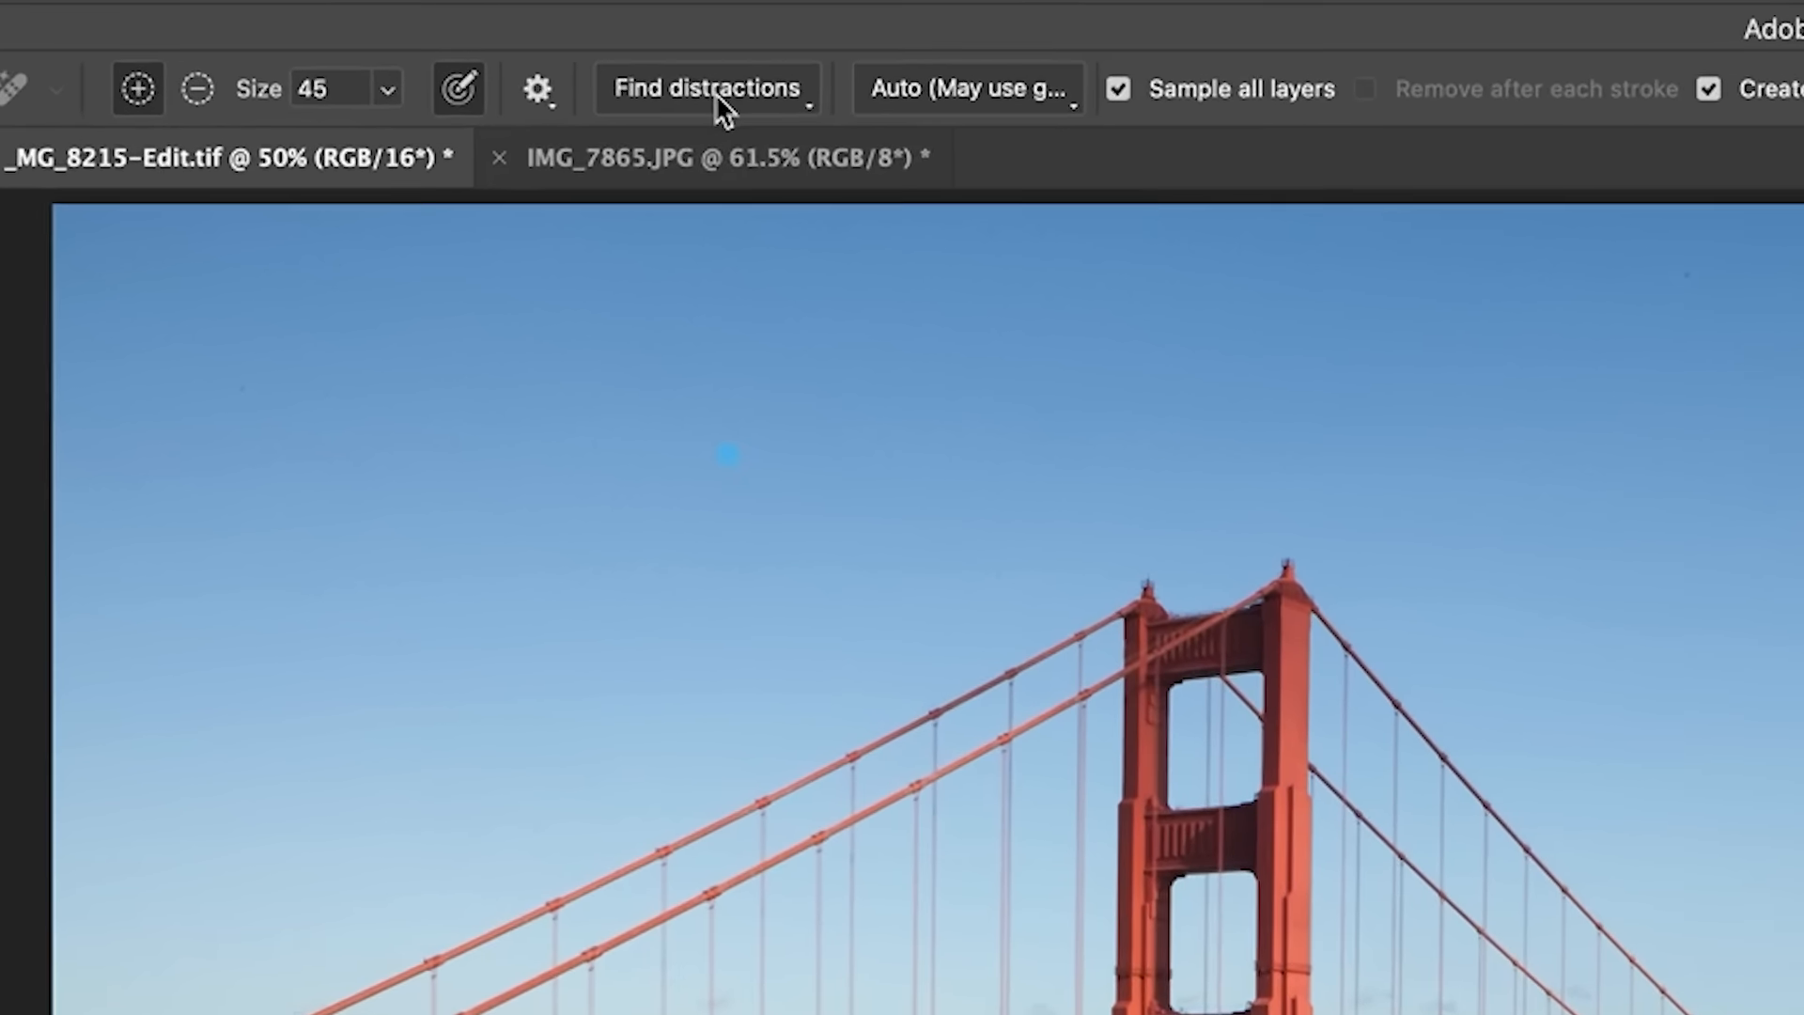
# Step: Toggle the general distraction categories one at a time to preview which areas each one highlights
pyautogui.click(716, 94)
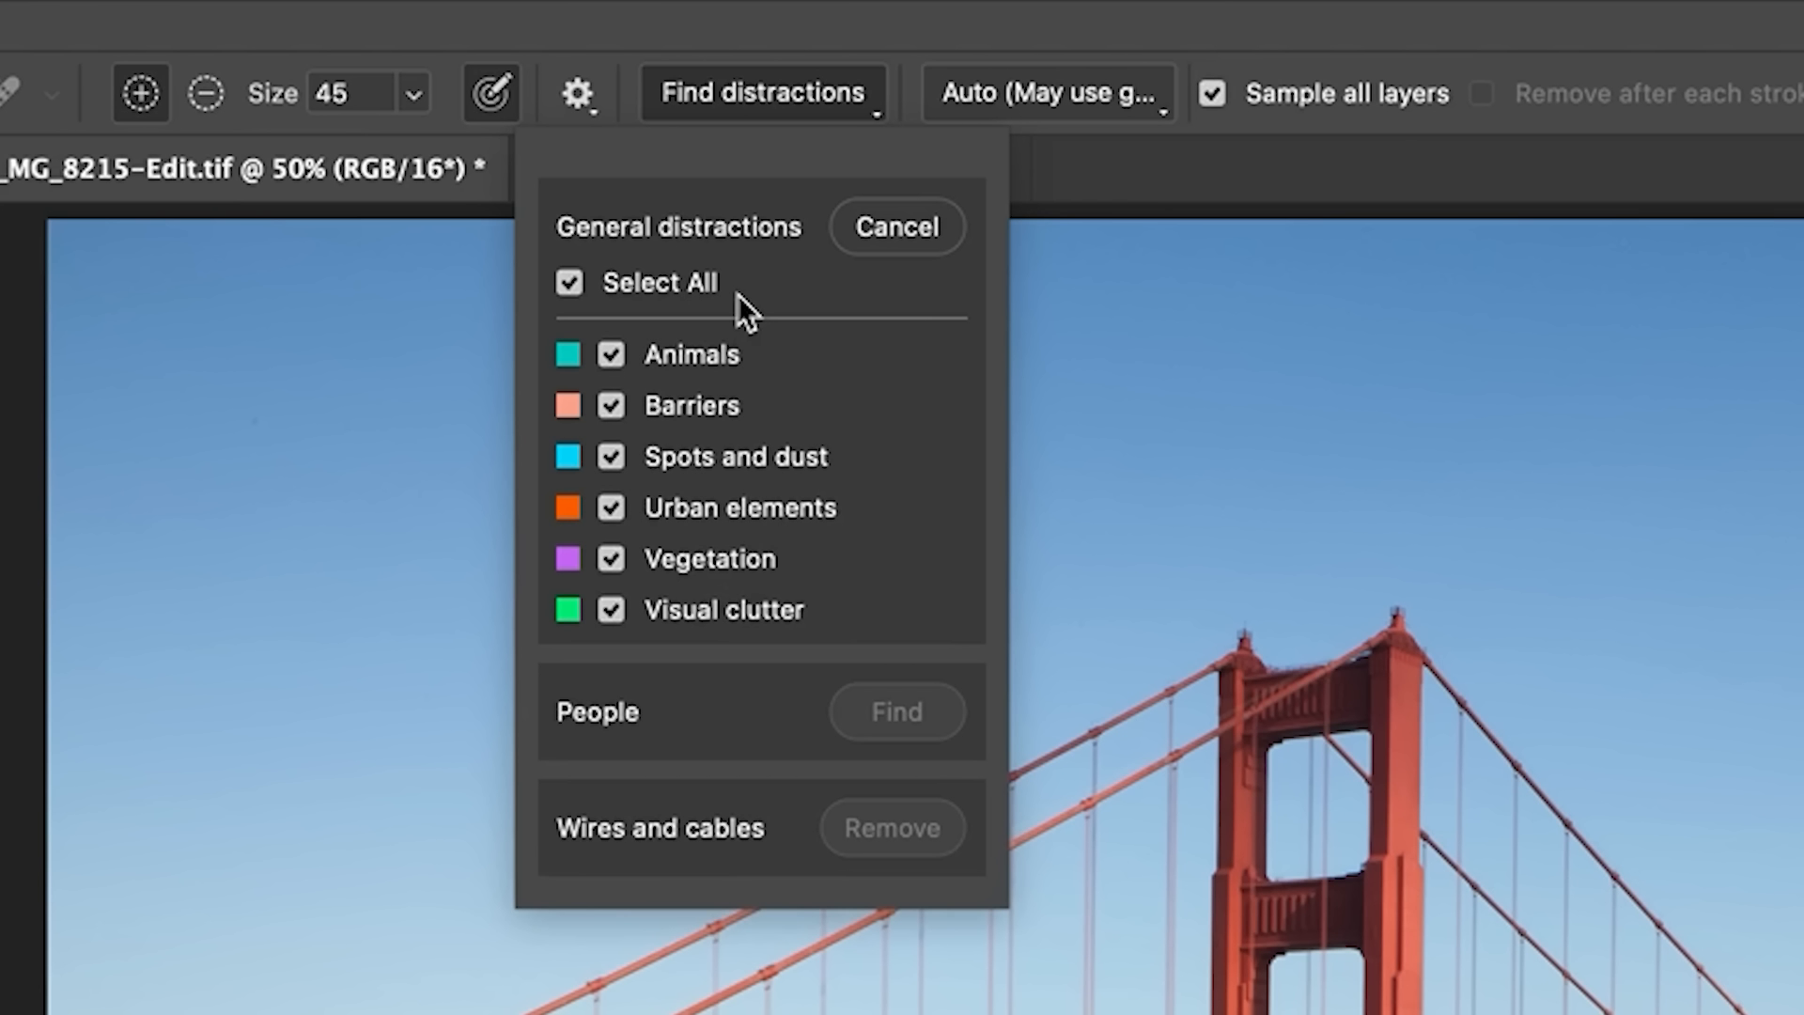
pyautogui.click(613, 354)
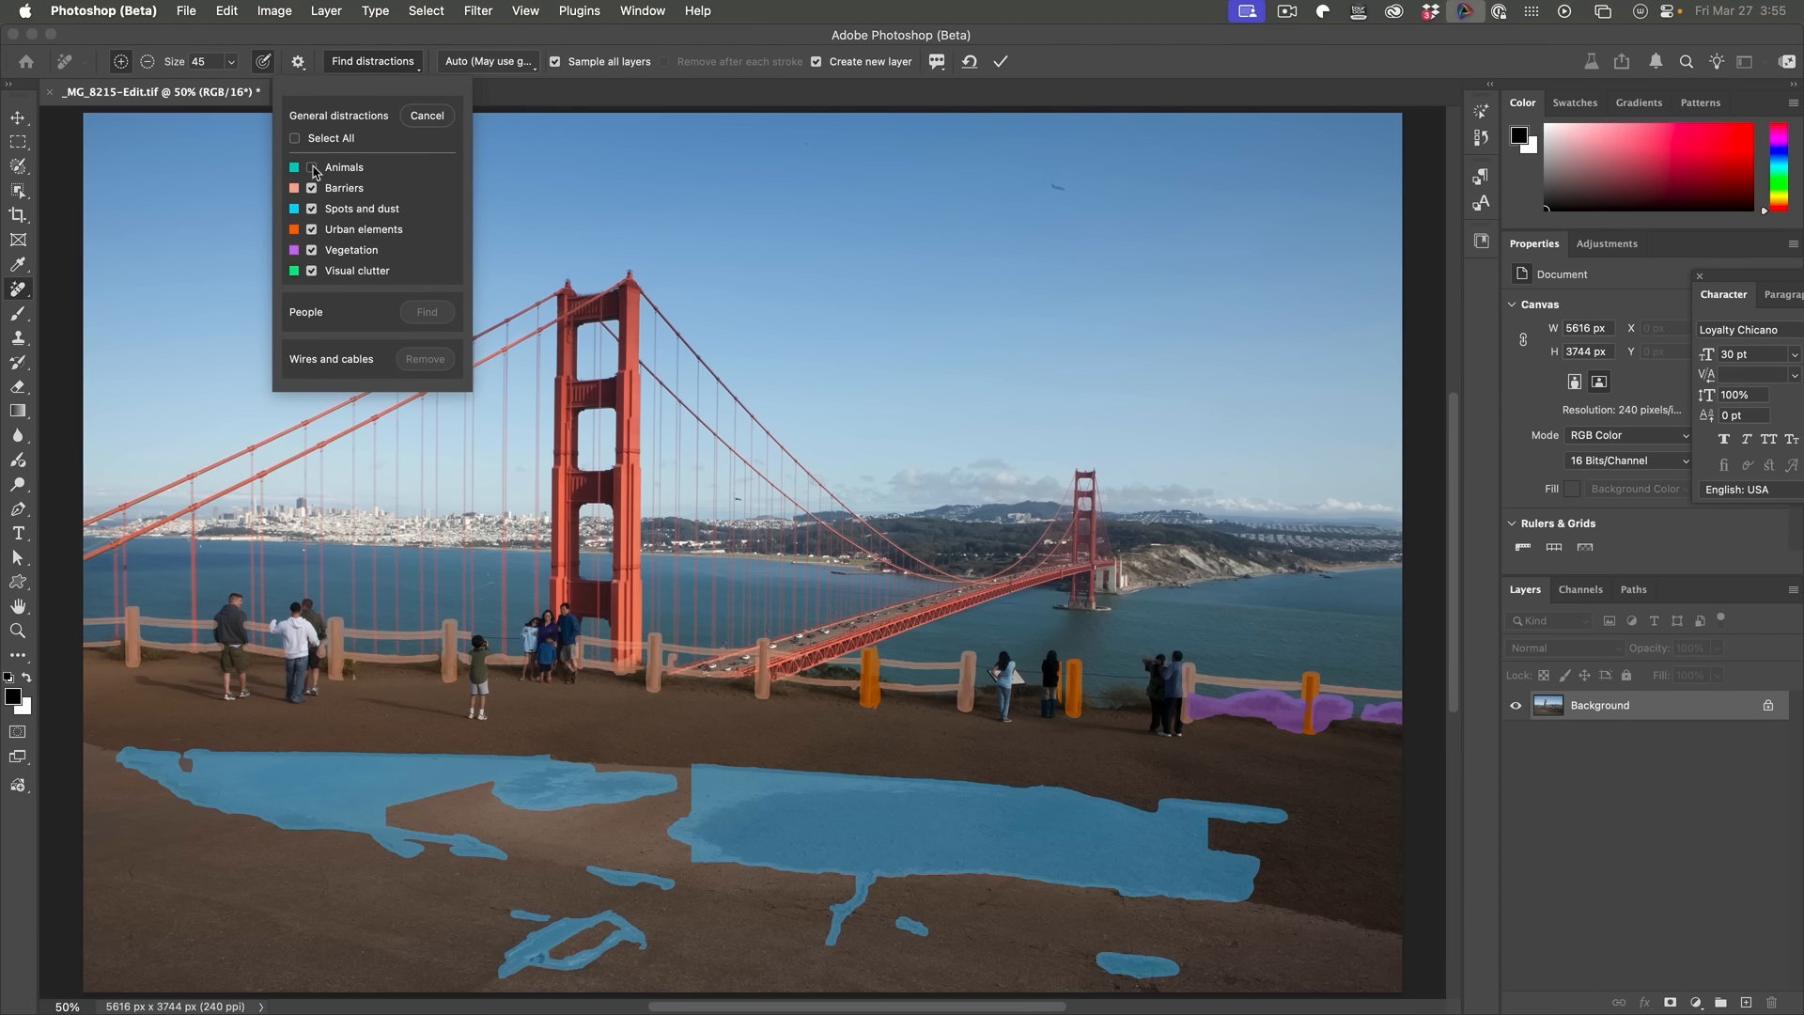
pyautogui.click(313, 168)
pyautogui.click(306, 170)
pyautogui.click(312, 169)
pyautogui.click(311, 189)
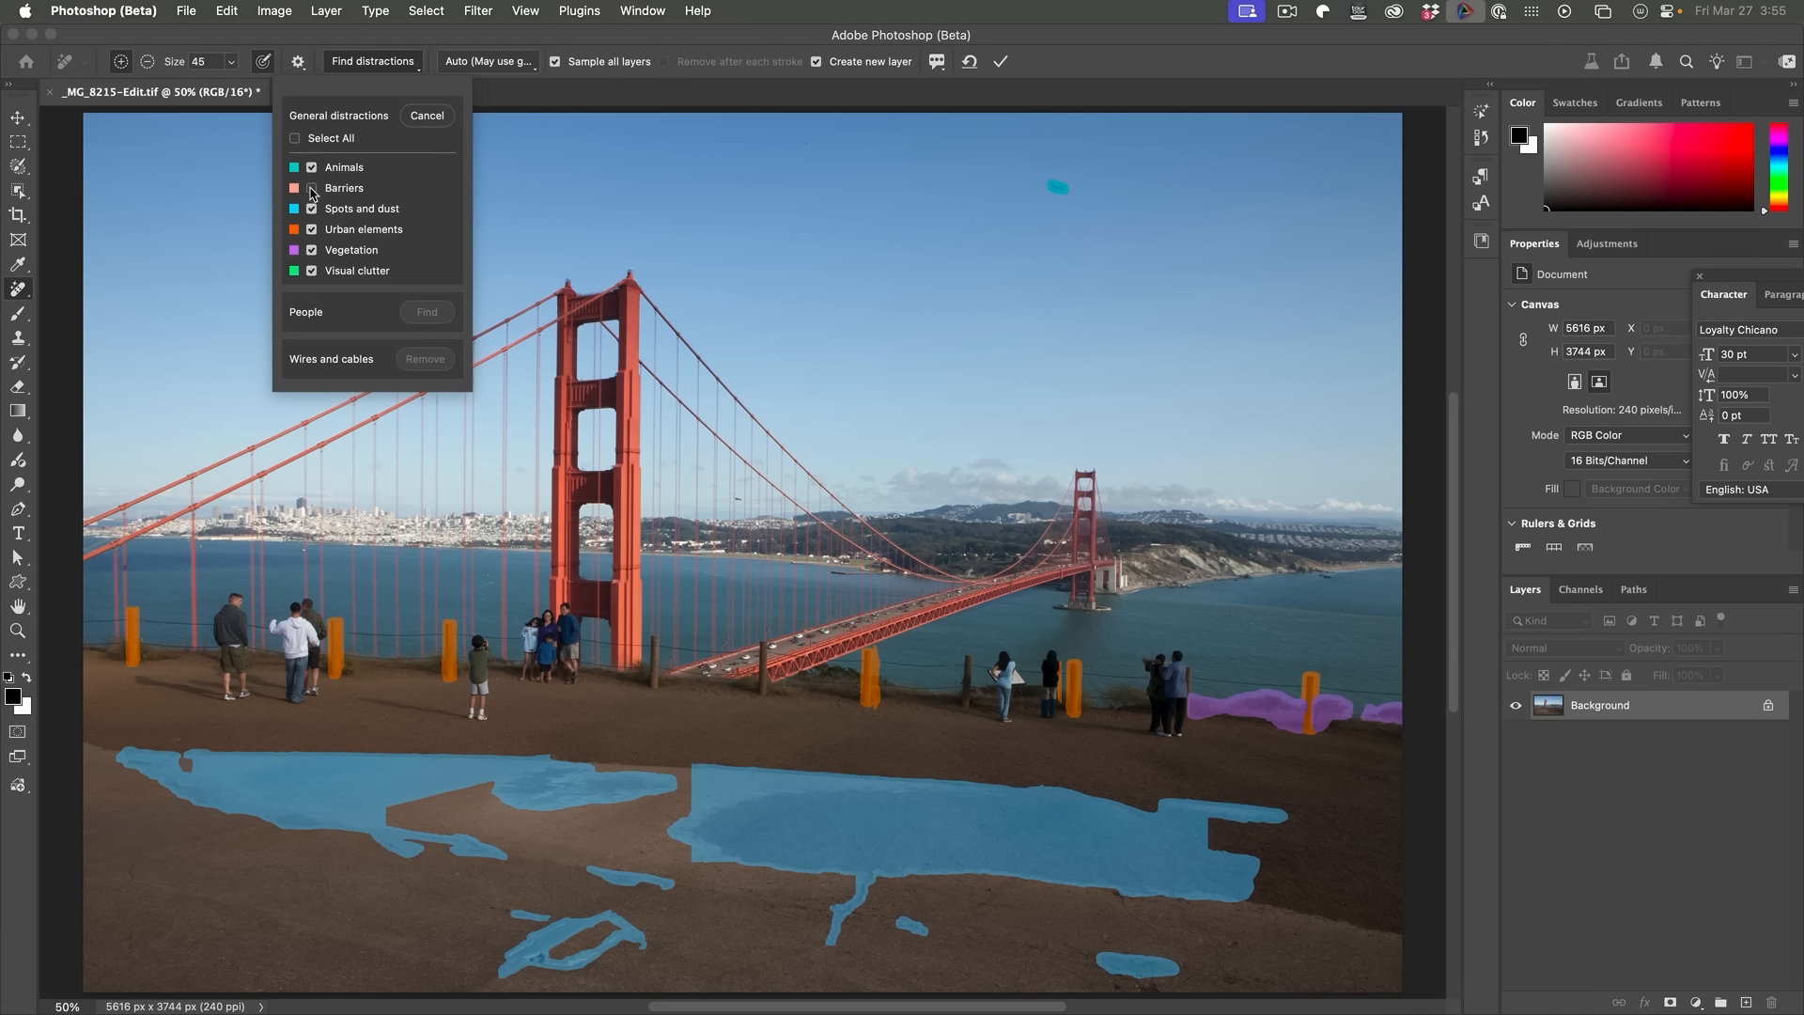
pyautogui.click(312, 189)
pyautogui.click(311, 189)
pyautogui.click(312, 189)
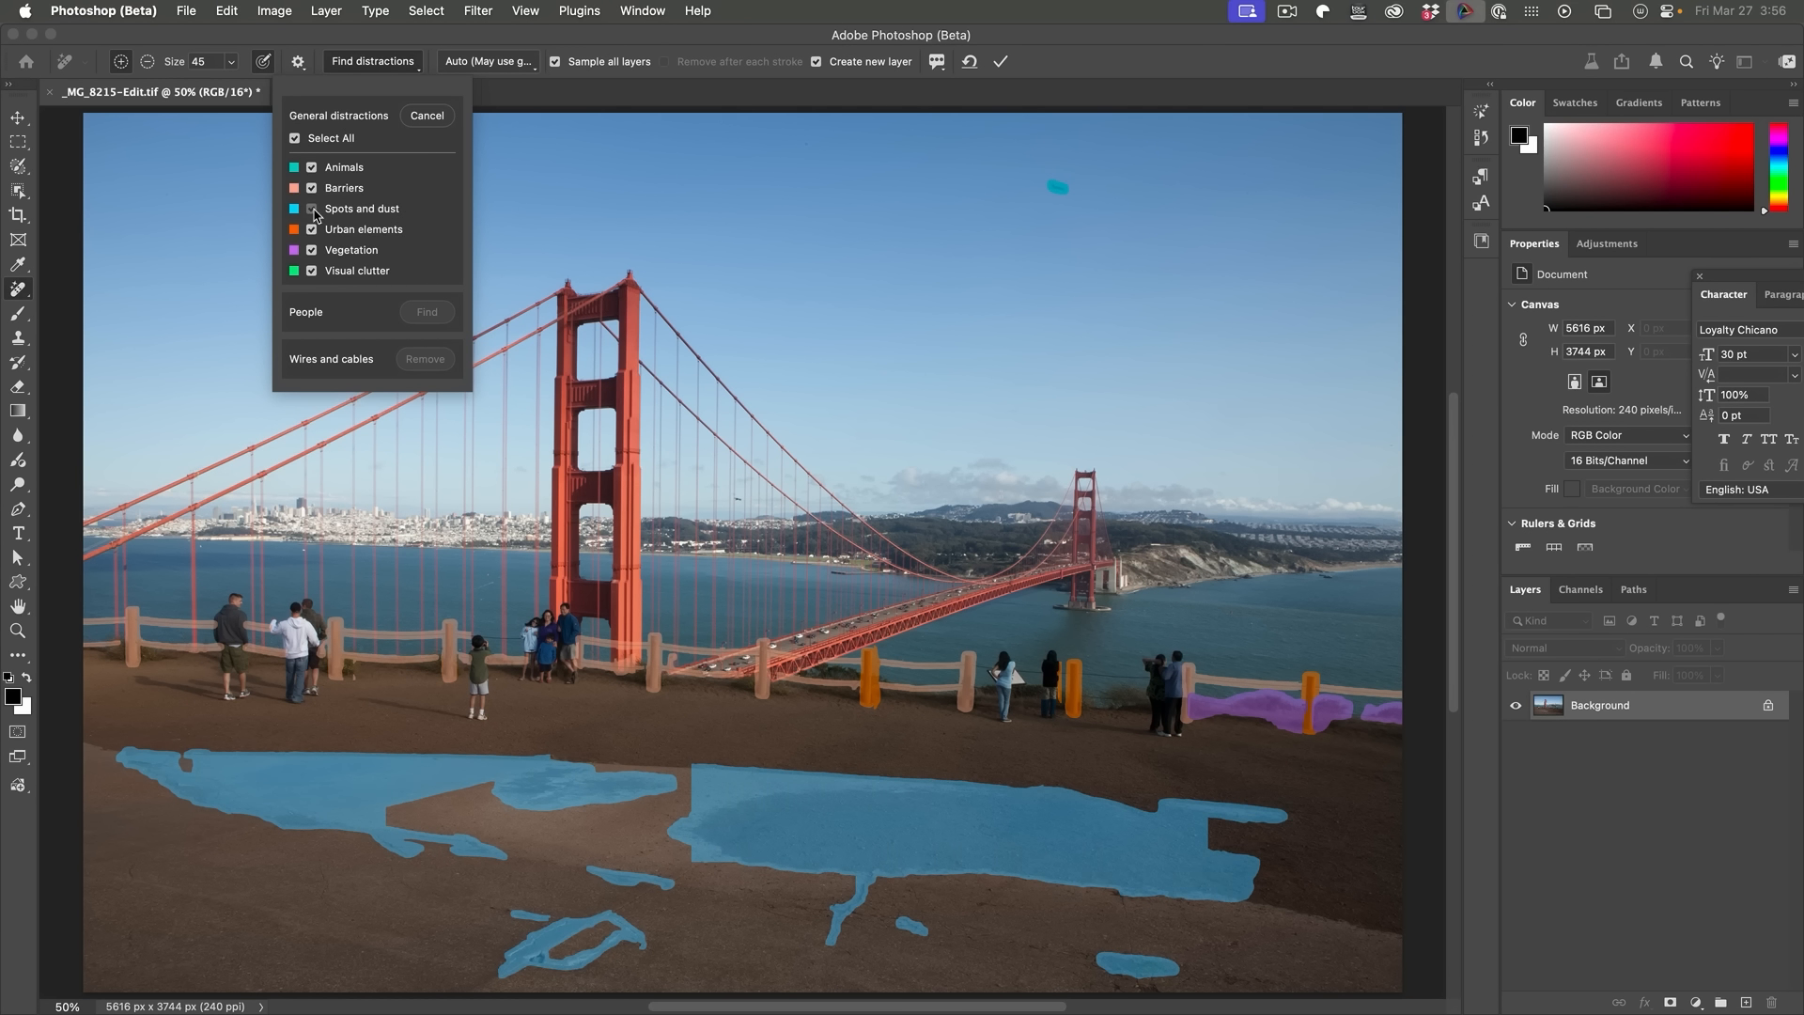
pyautogui.click(313, 209)
pyautogui.click(313, 208)
pyautogui.click(313, 209)
pyautogui.click(312, 209)
pyautogui.click(313, 209)
pyautogui.click(312, 208)
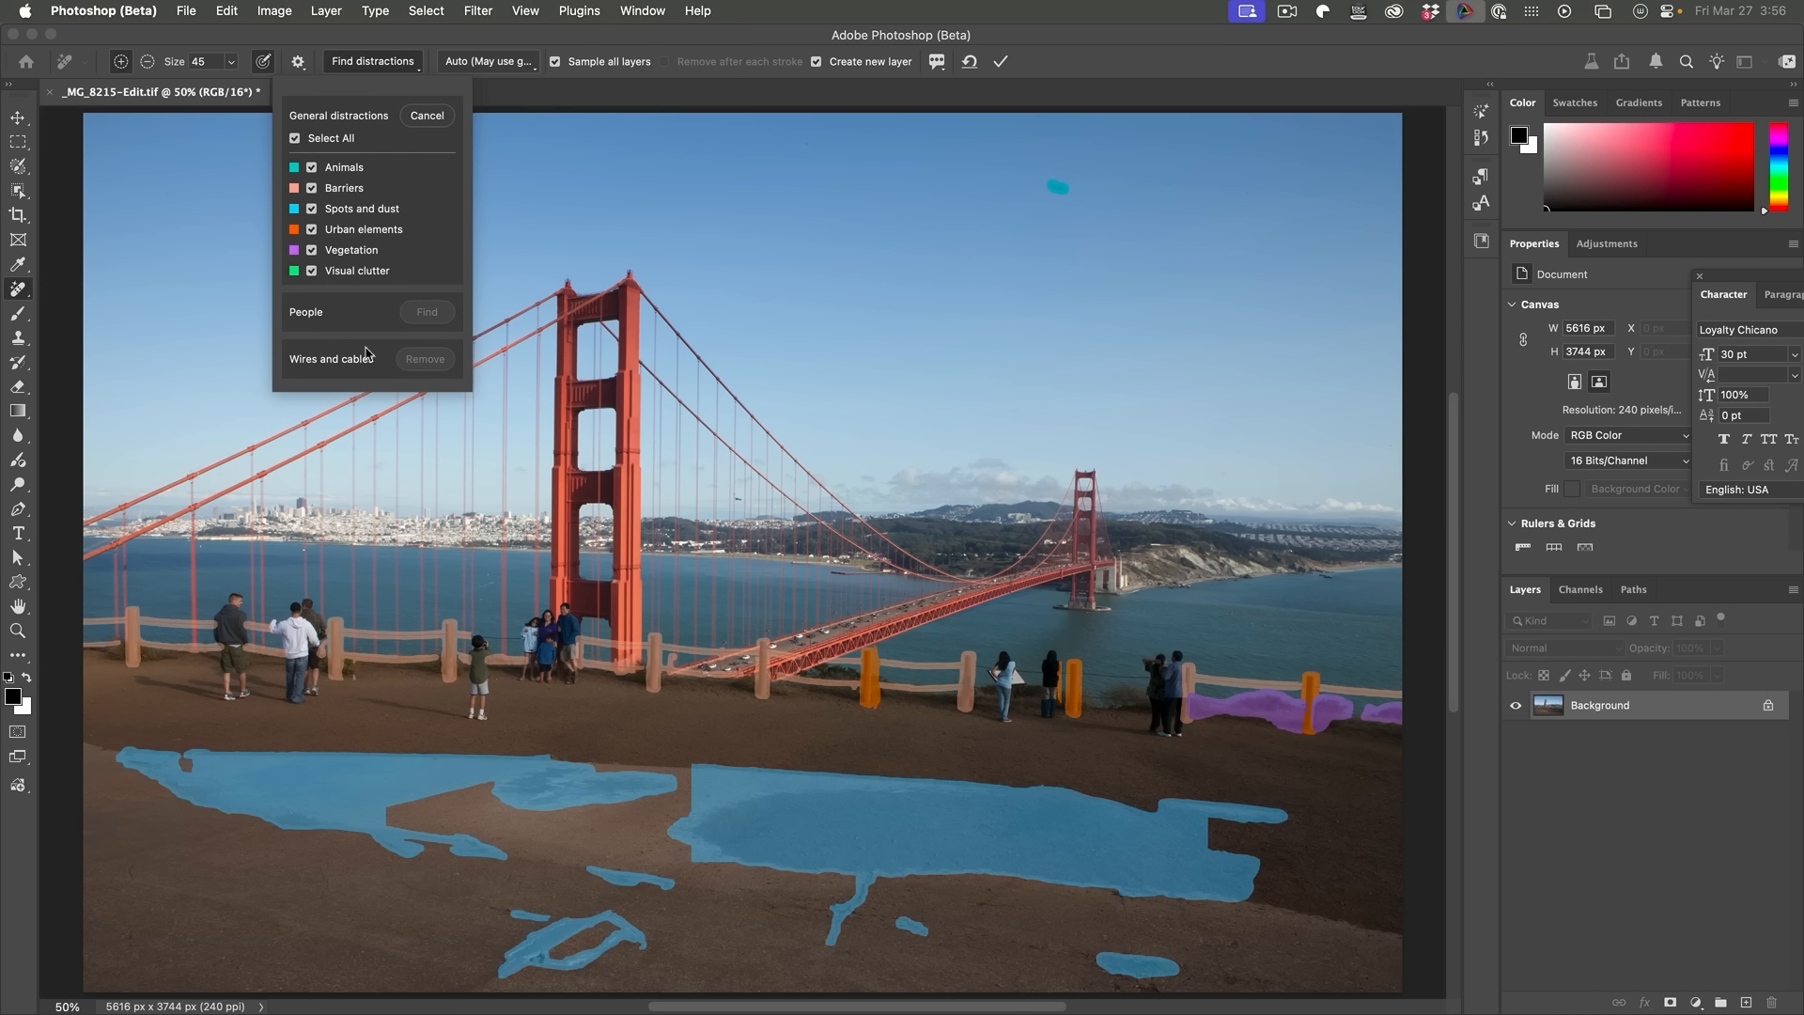
pyautogui.click(313, 208)
pyautogui.click(313, 208)
# Step: Exclude Vegetation from the detected distractions, keep the other categories, and apply the removal
pyautogui.click(312, 230)
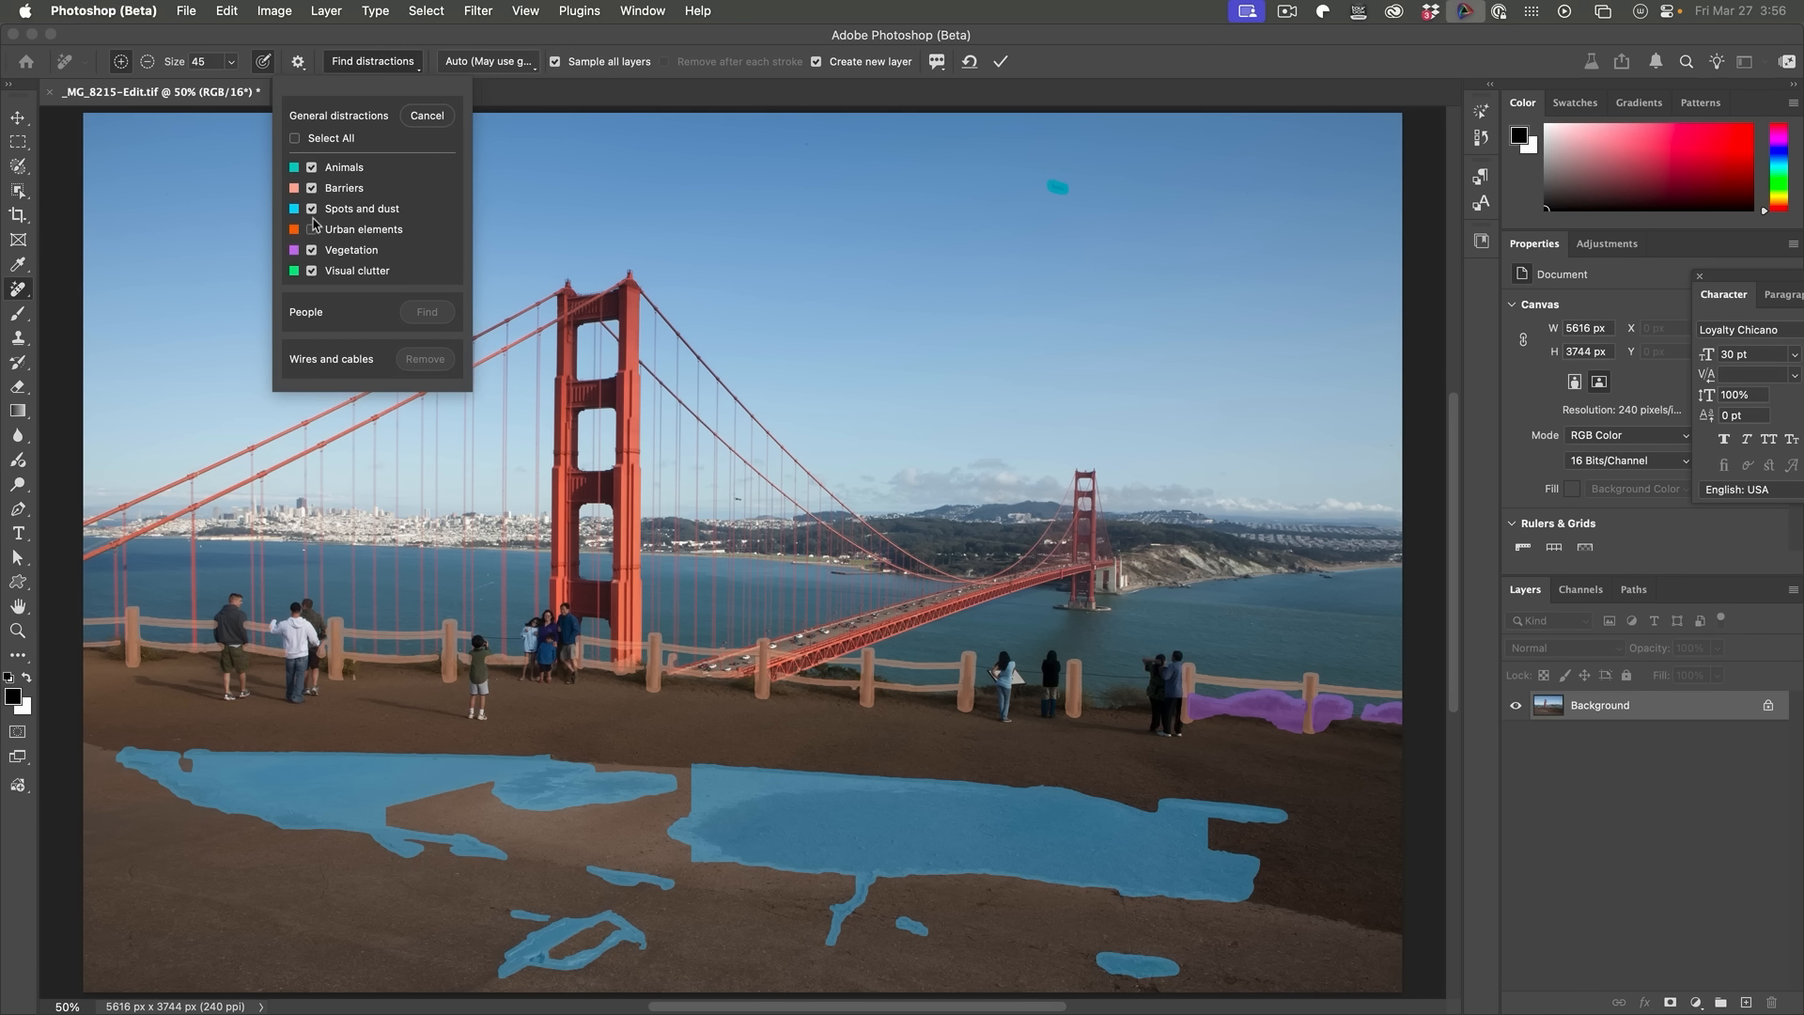
pyautogui.click(312, 187)
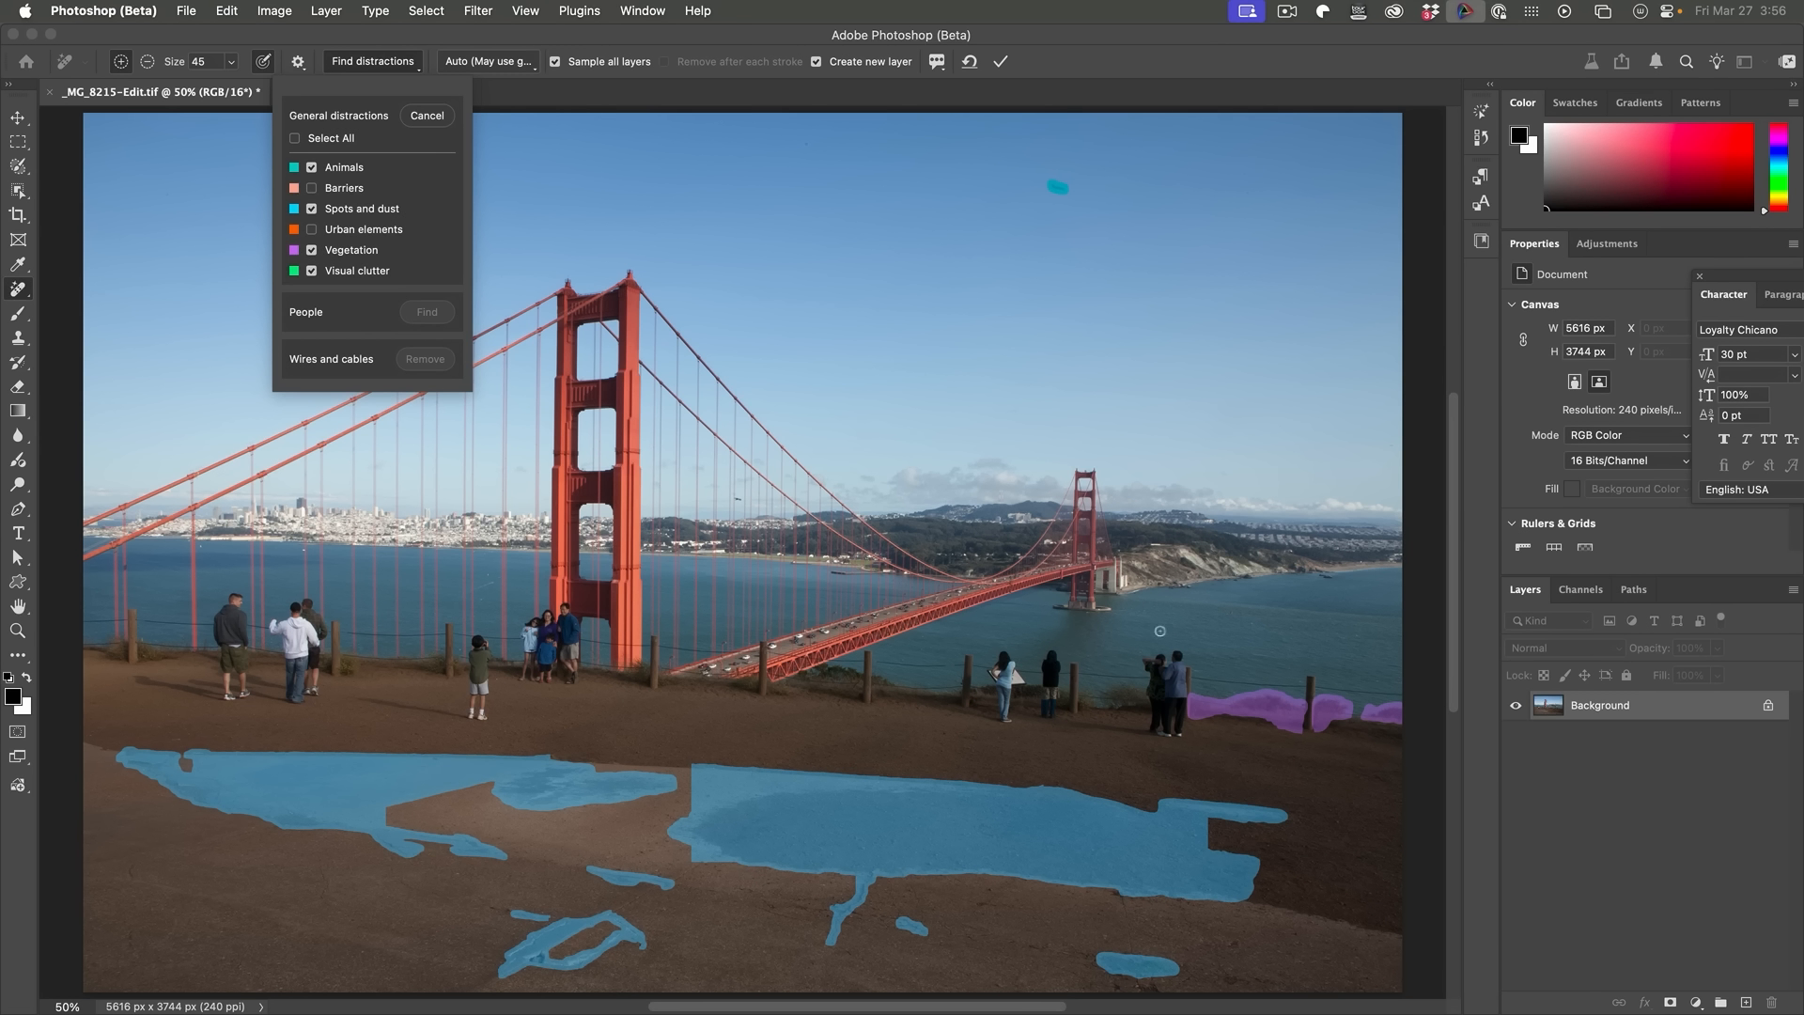
pyautogui.click(311, 250)
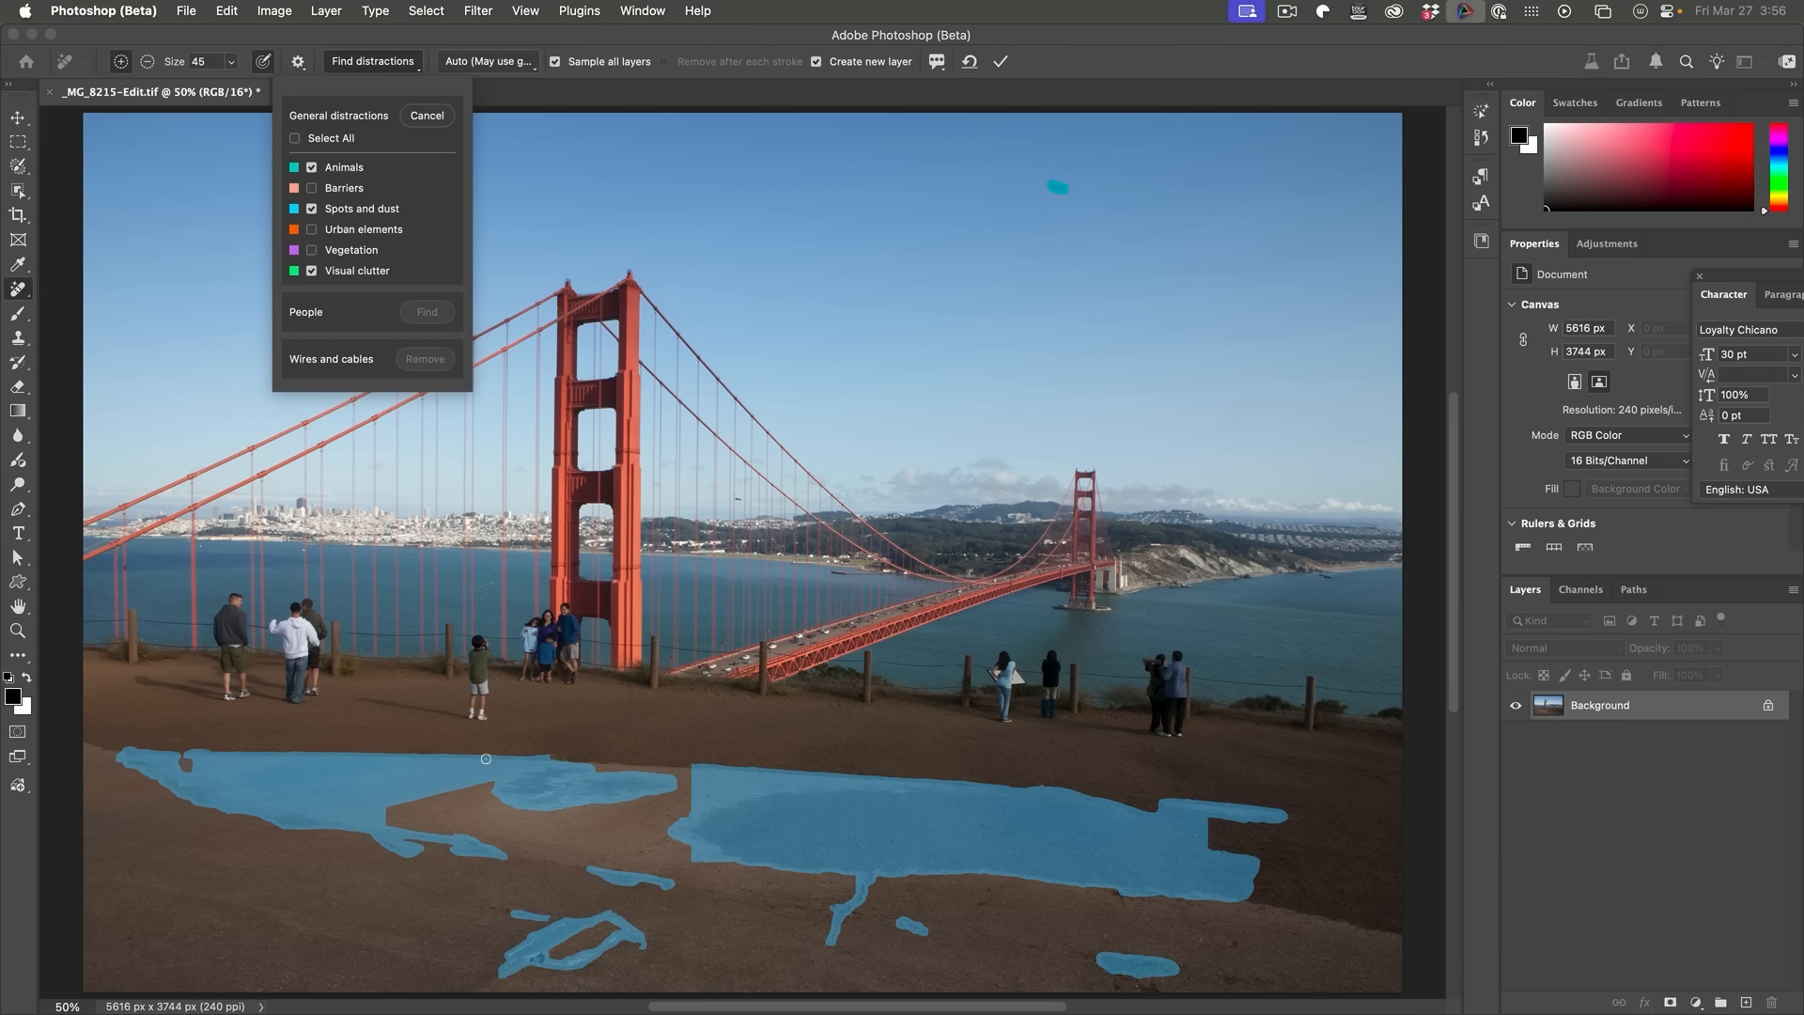
pyautogui.click(313, 189)
pyautogui.click(312, 230)
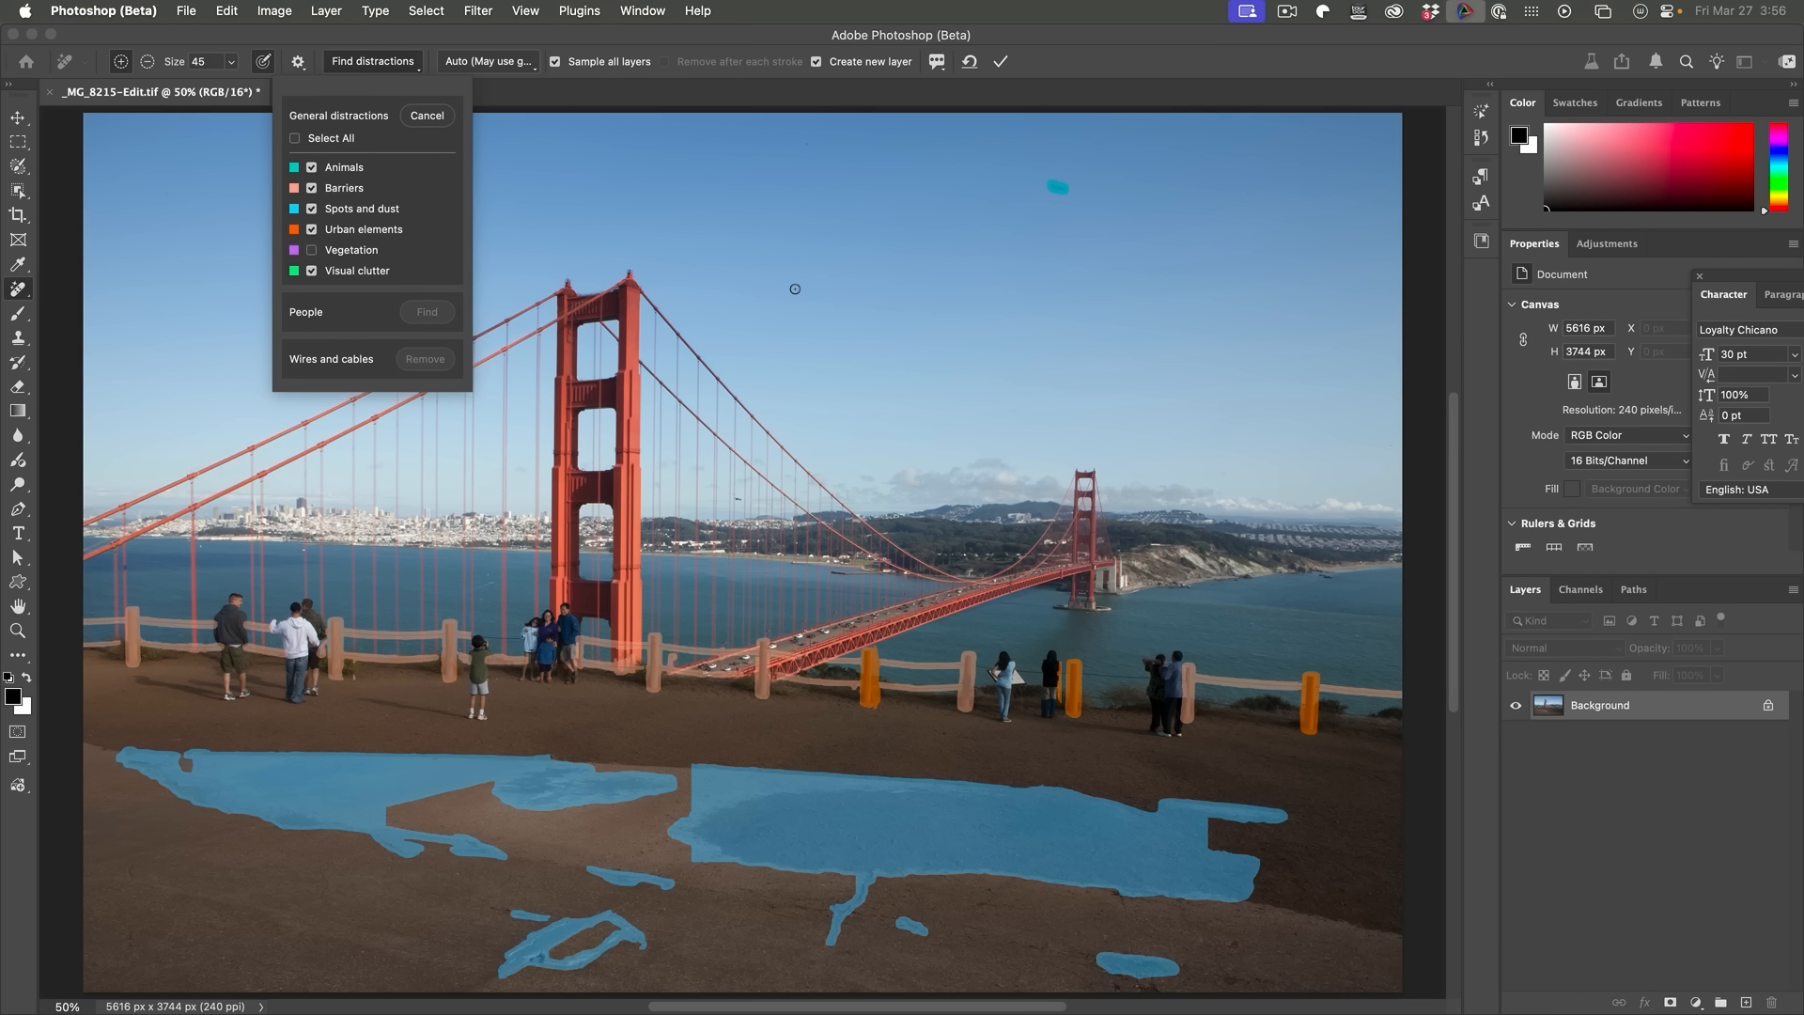
pyautogui.press('Return')
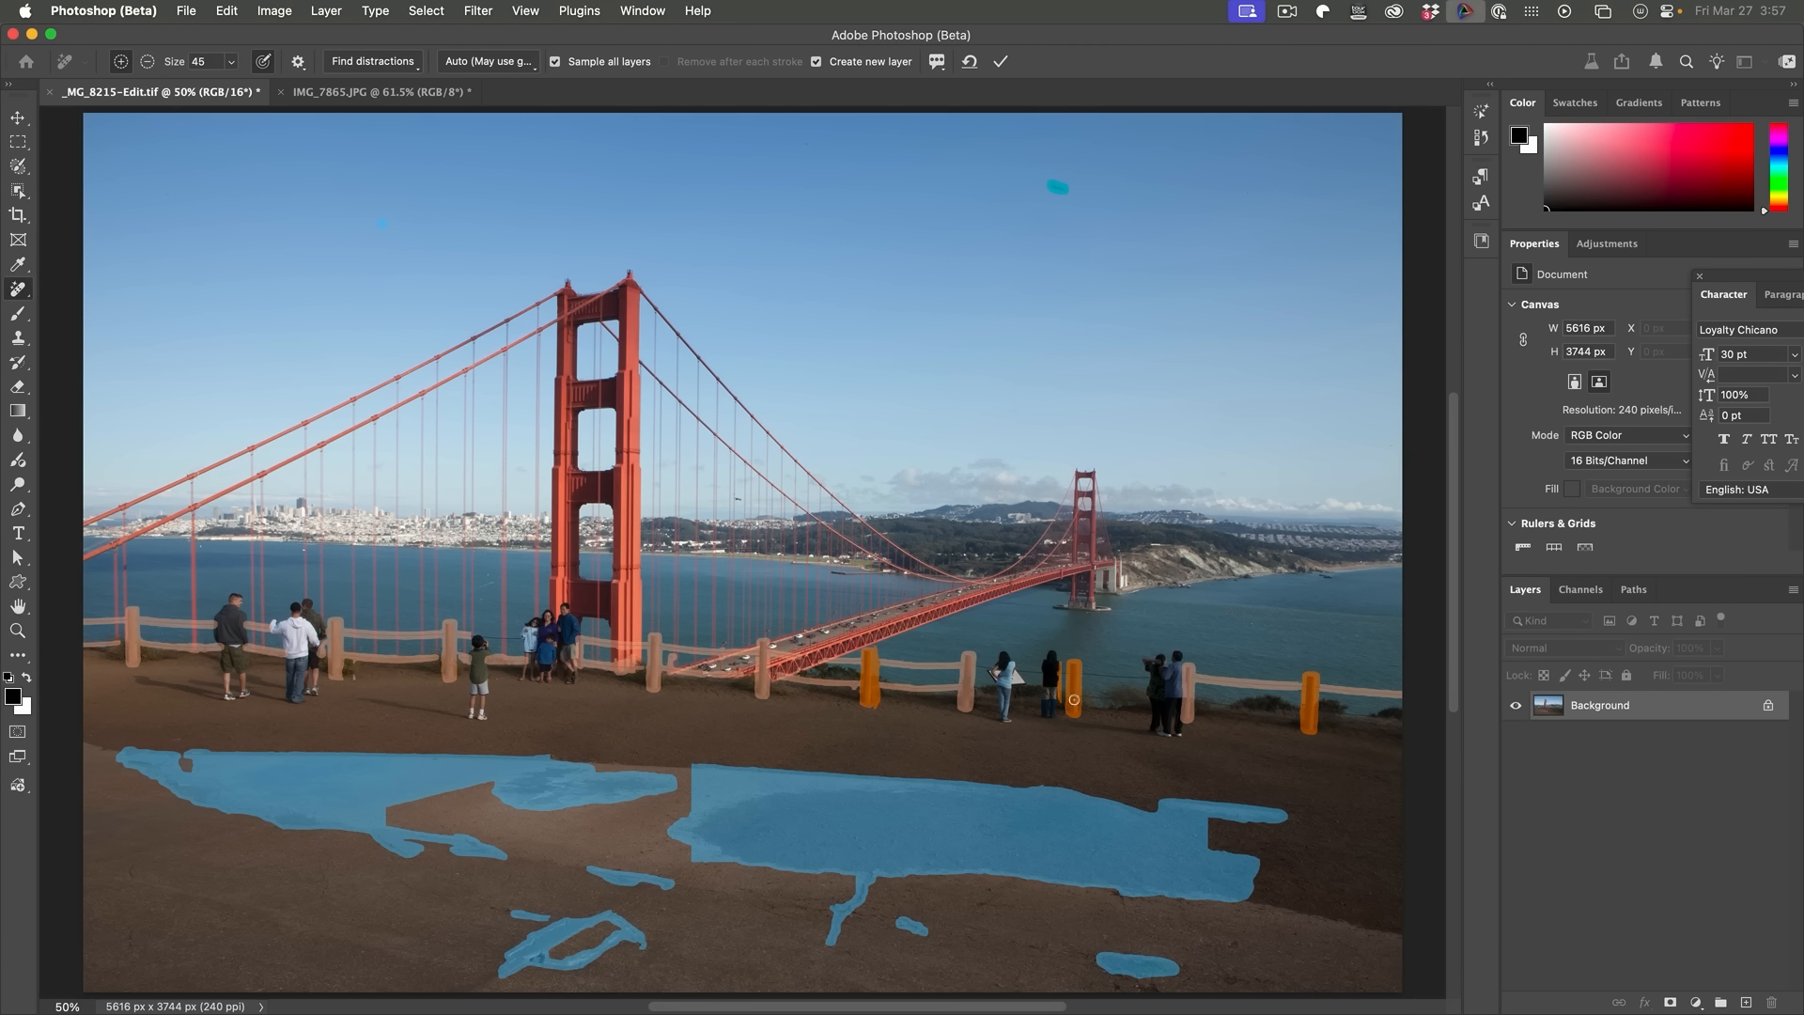
pyautogui.press('Return')
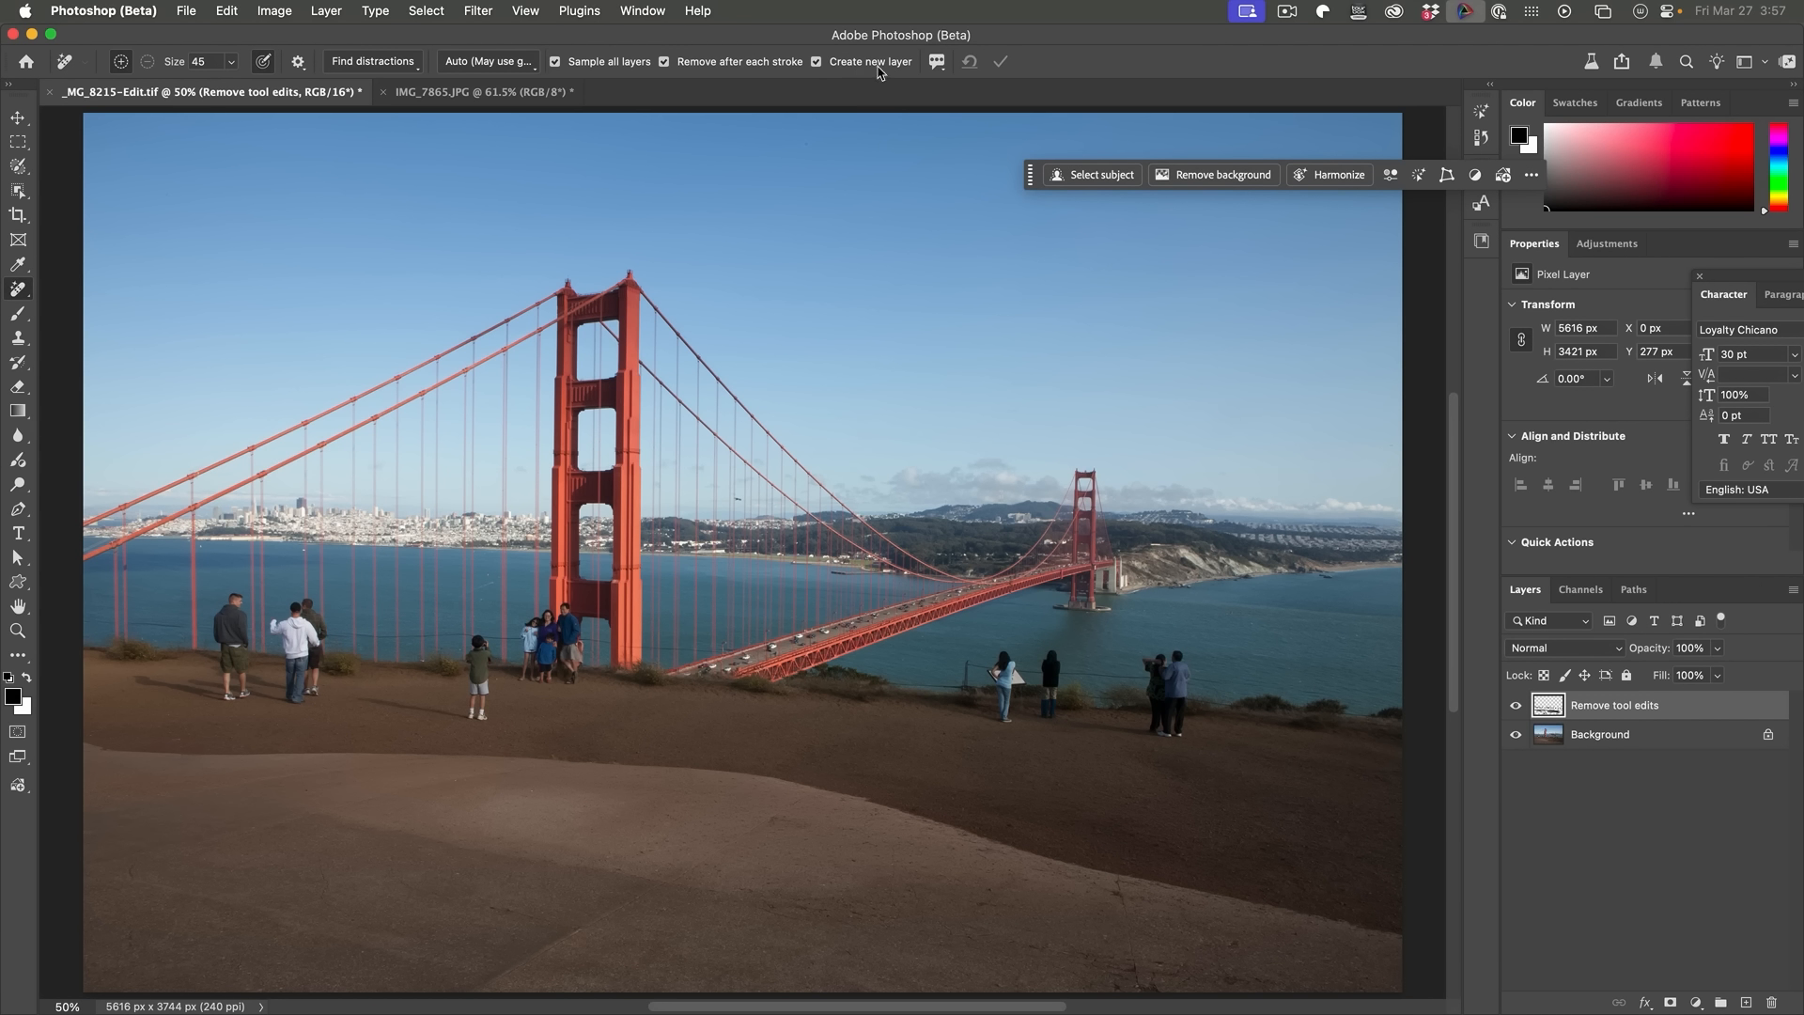
# Step: Toggle the Remove tool edits layer on and off to compare the photo before and after
pyautogui.click(1514, 705)
pyautogui.click(1514, 705)
pyautogui.click(1515, 704)
pyautogui.click(1515, 705)
pyautogui.click(1514, 705)
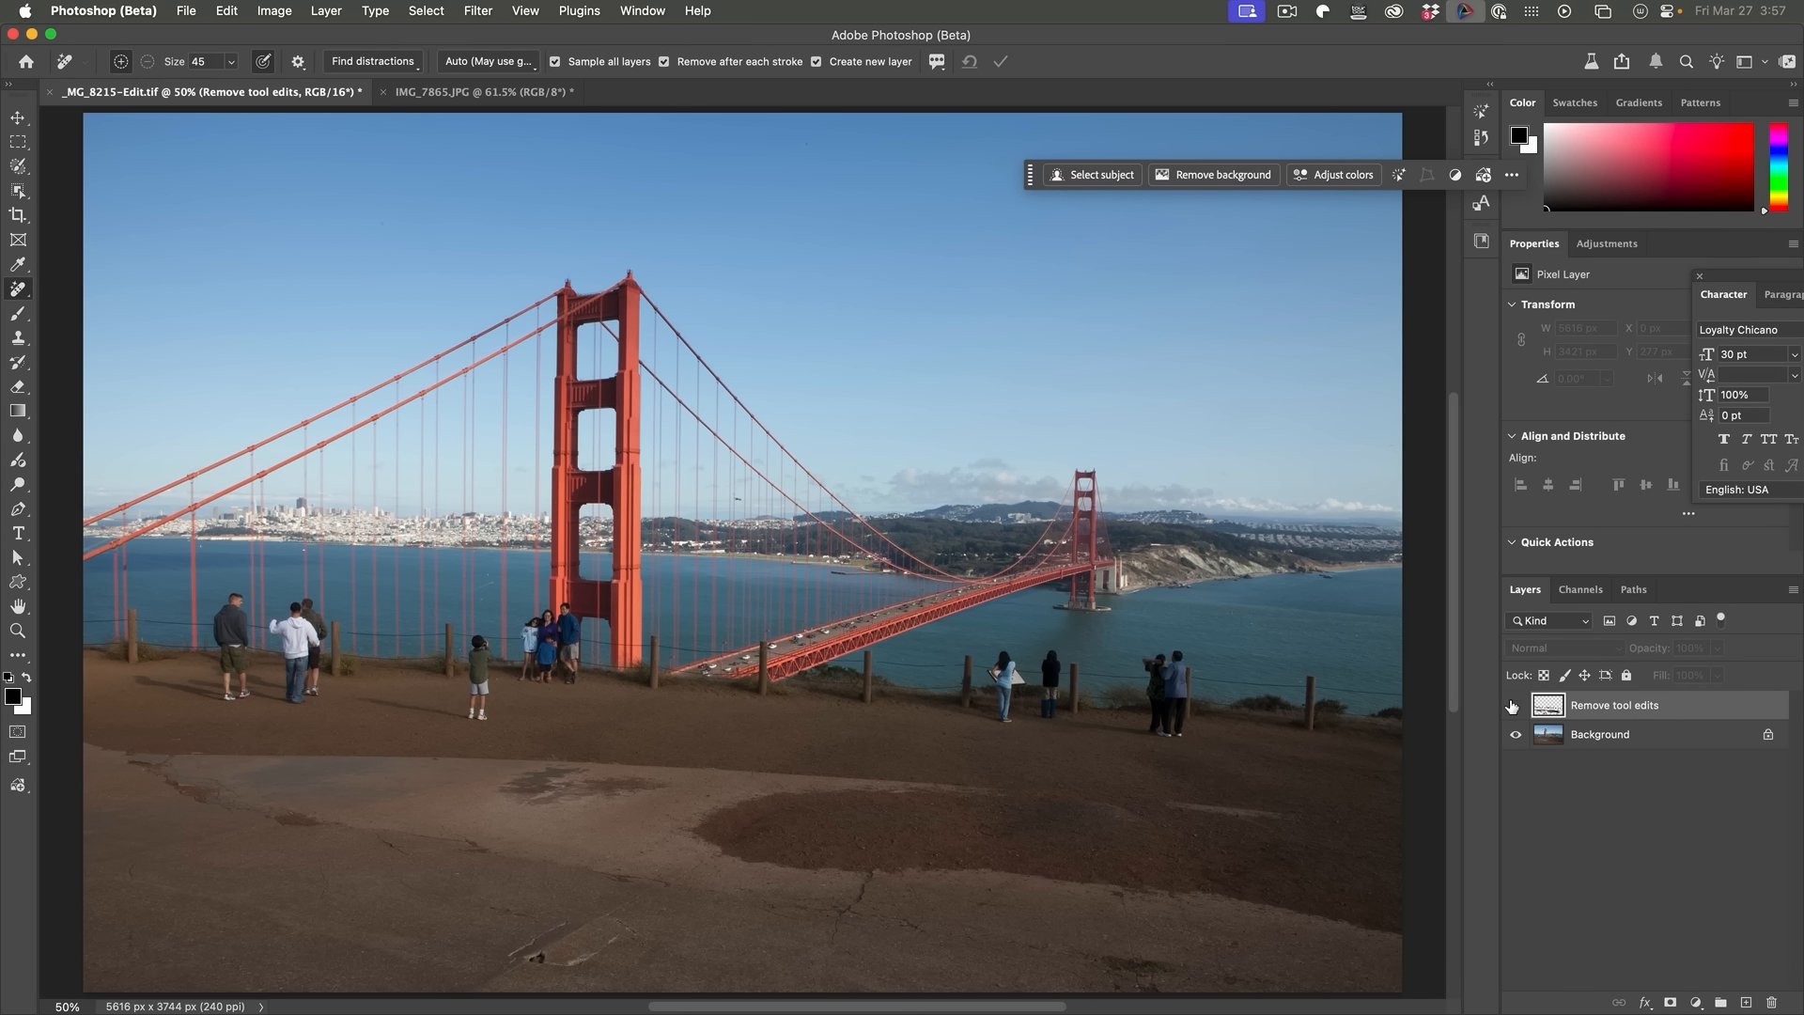
pyautogui.click(1515, 705)
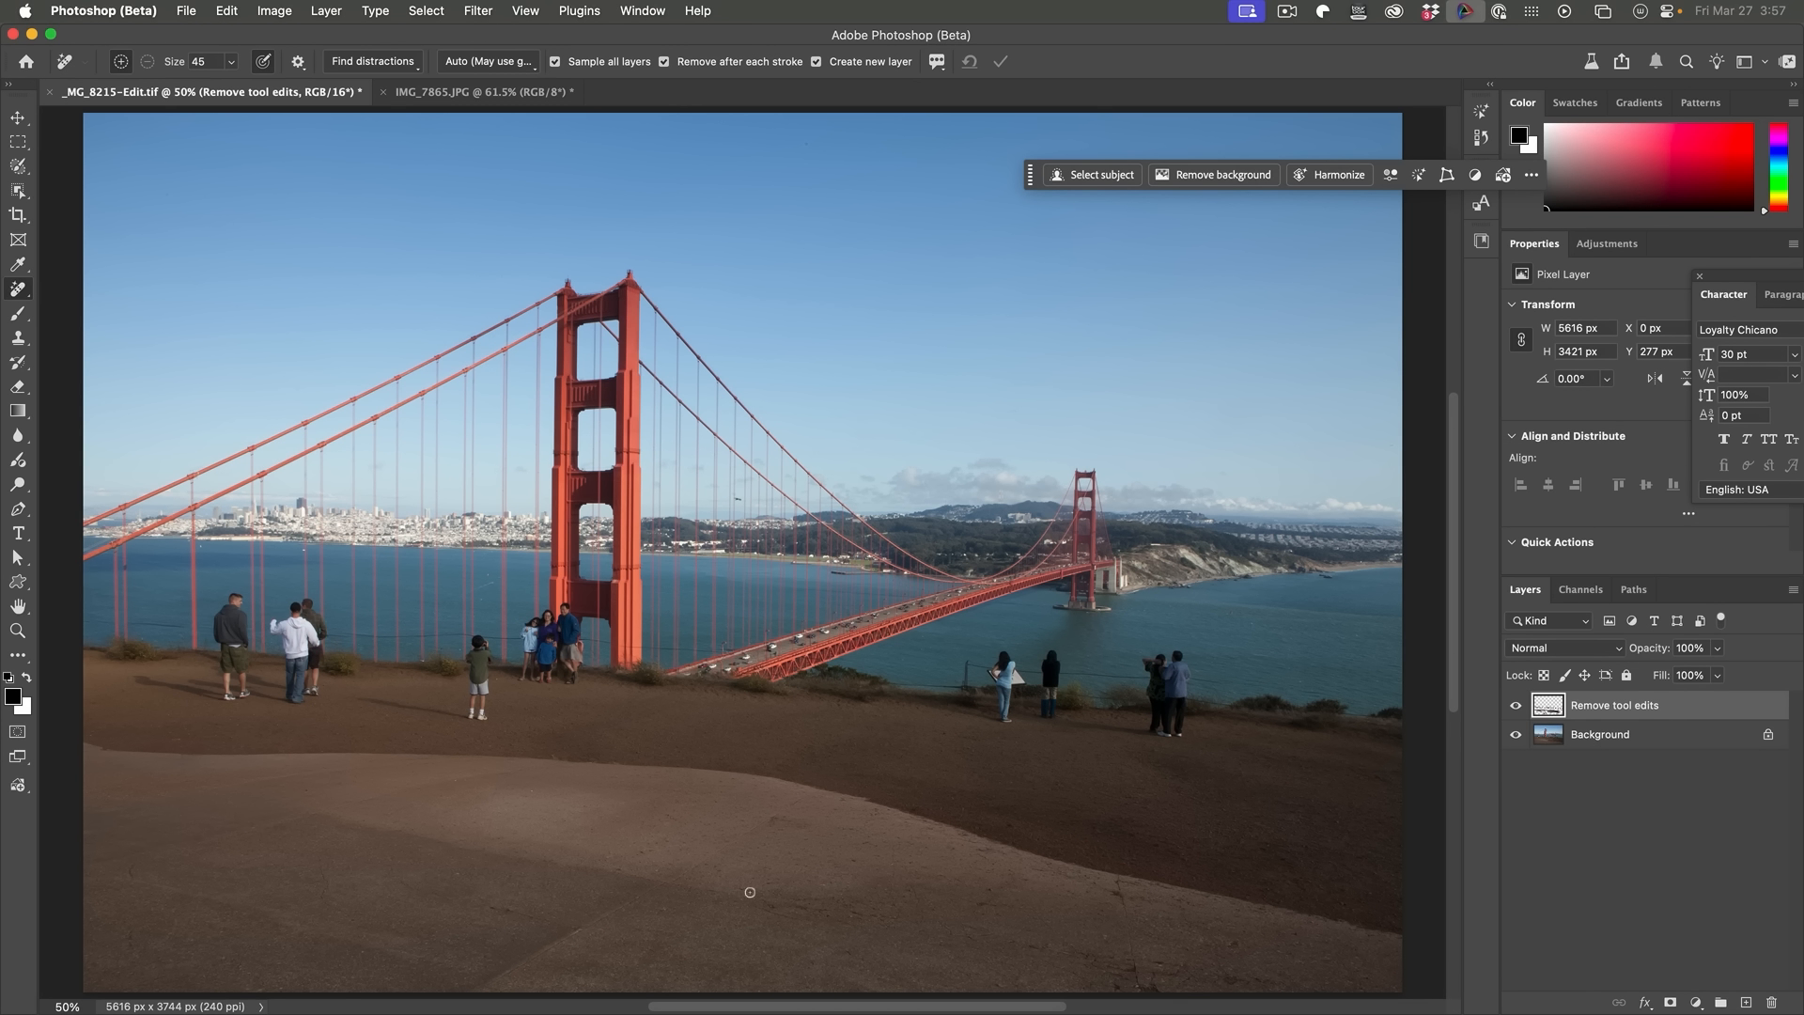
pyautogui.click(1515, 705)
pyautogui.click(1515, 705)
pyautogui.click(1515, 705)
pyautogui.click(1515, 705)
pyautogui.click(1516, 705)
pyautogui.click(1515, 704)
pyautogui.click(1516, 705)
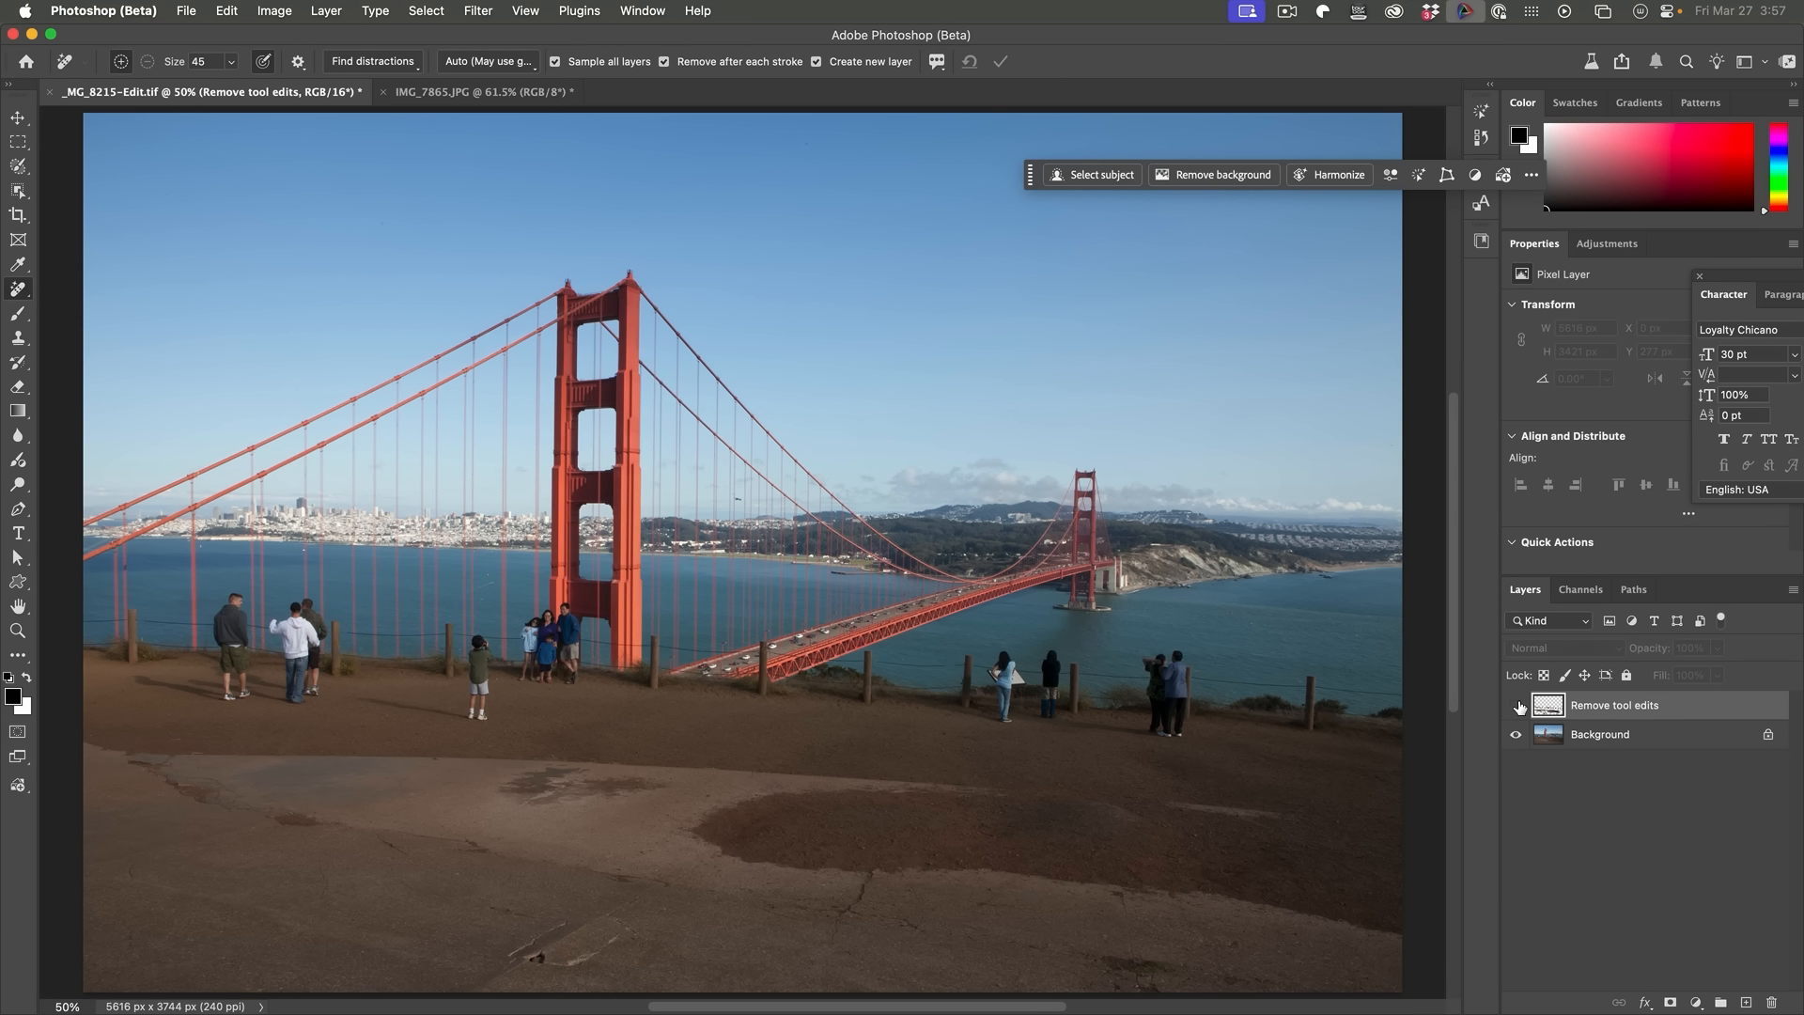
pyautogui.click(1516, 705)
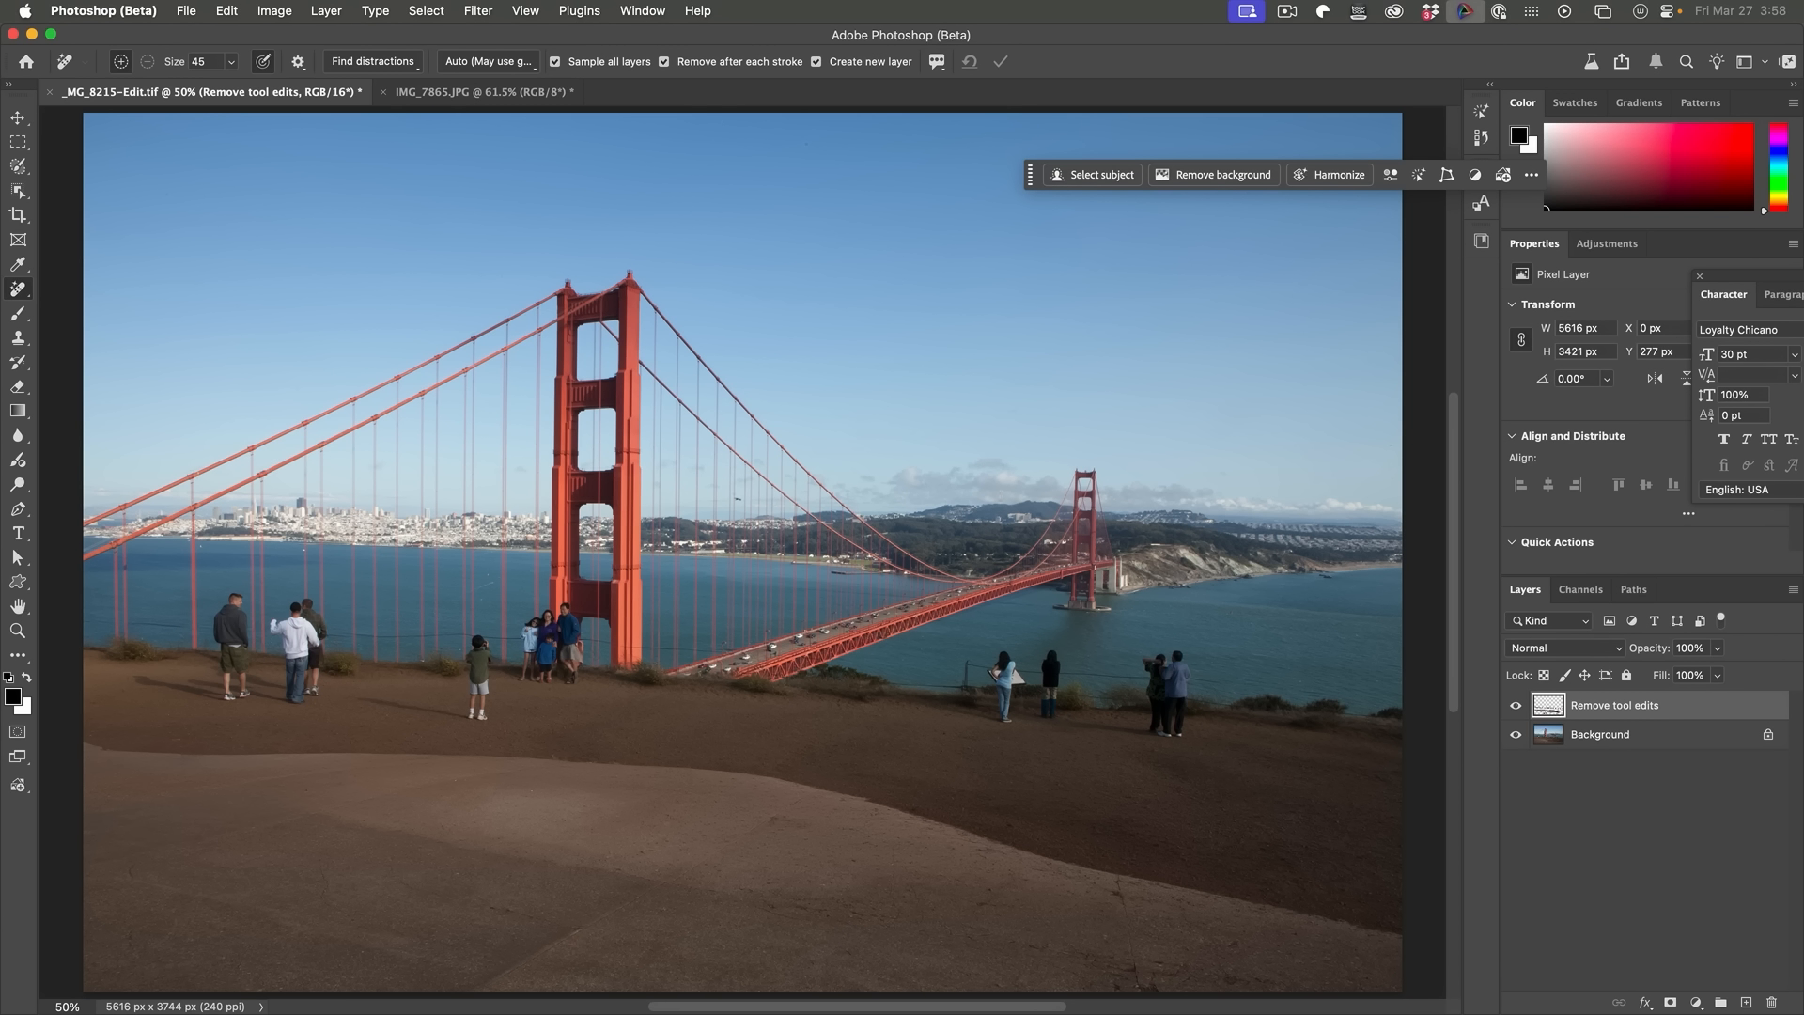
# Step: Find and remove all people in the photo with Find distractions
pyautogui.click(395, 64)
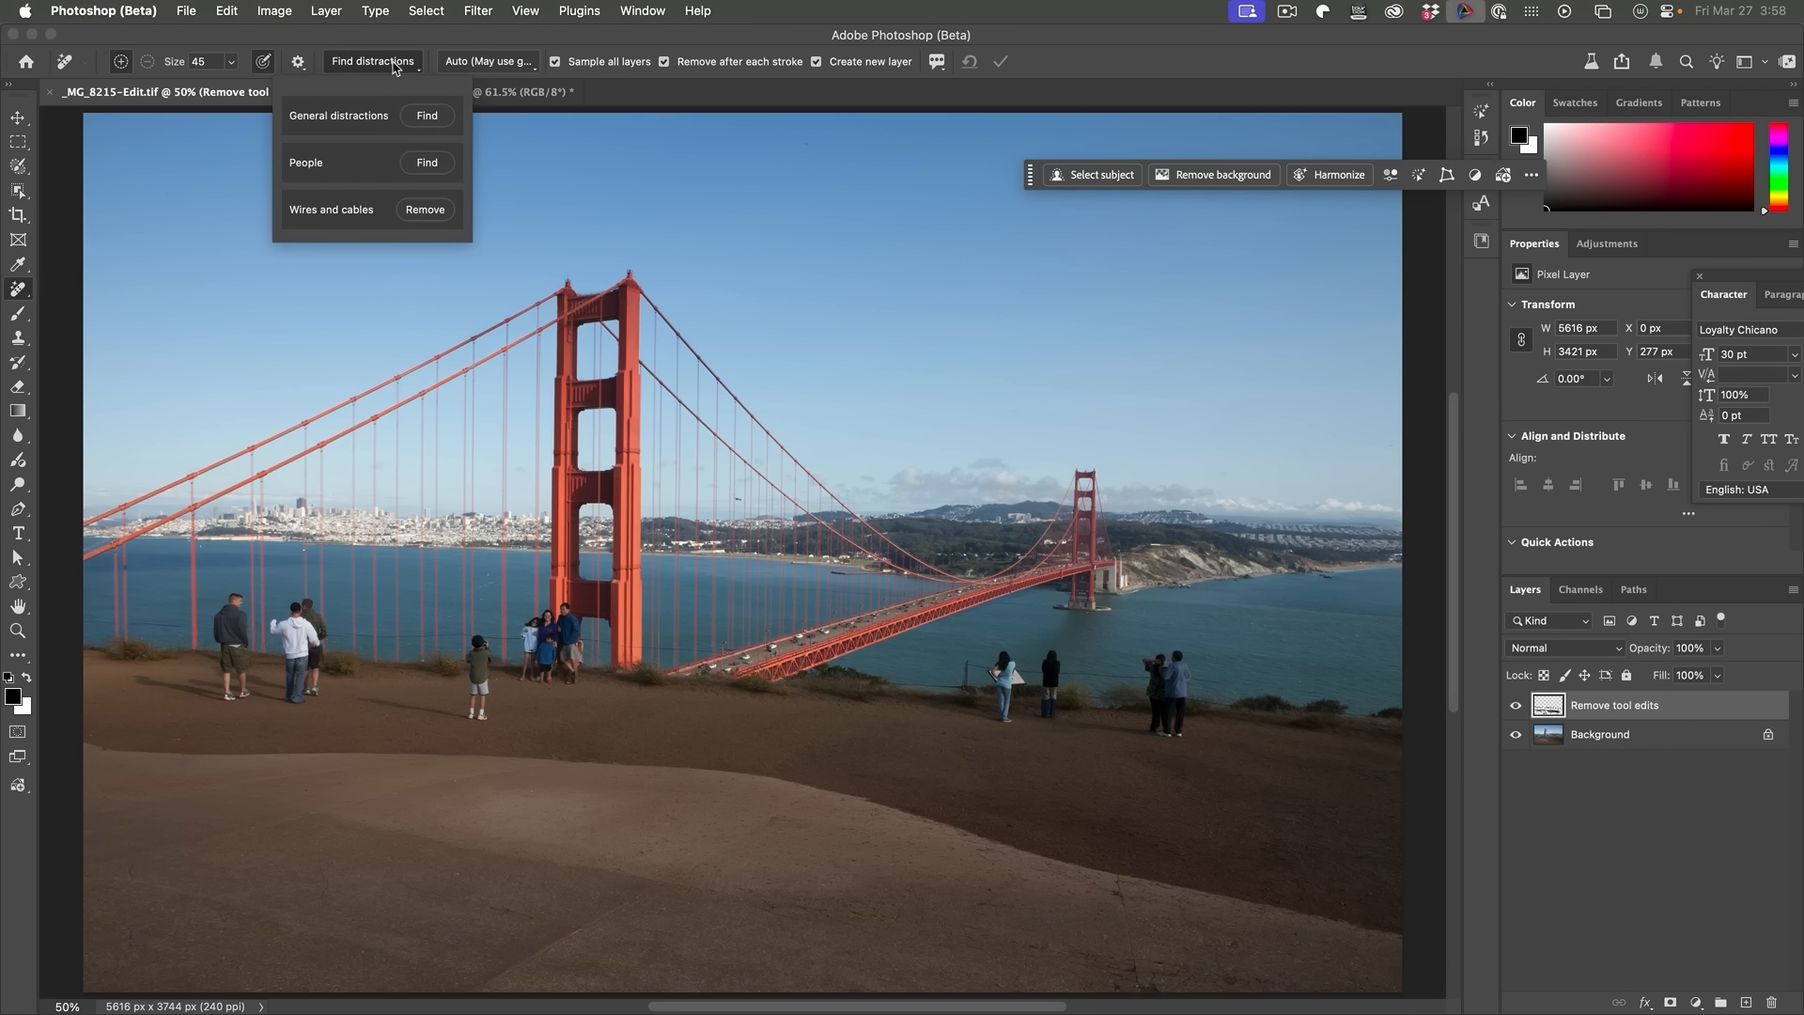
pyautogui.click(426, 163)
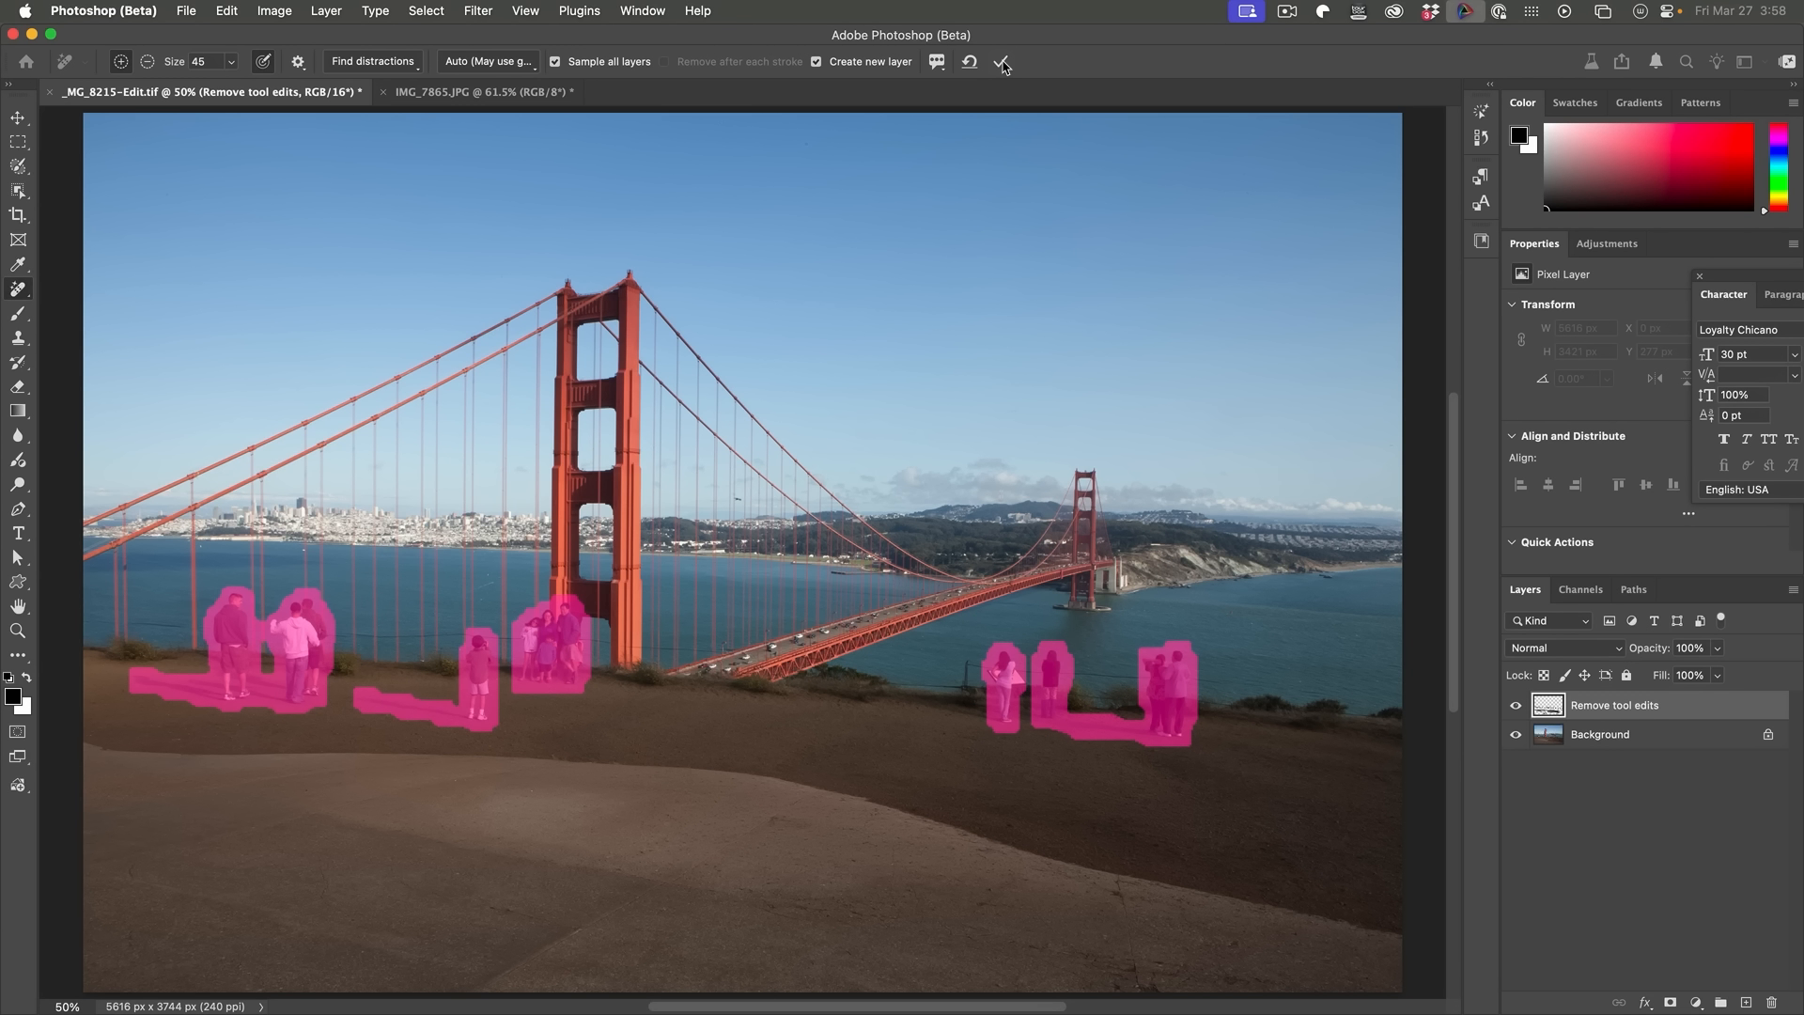
pyautogui.click(1001, 62)
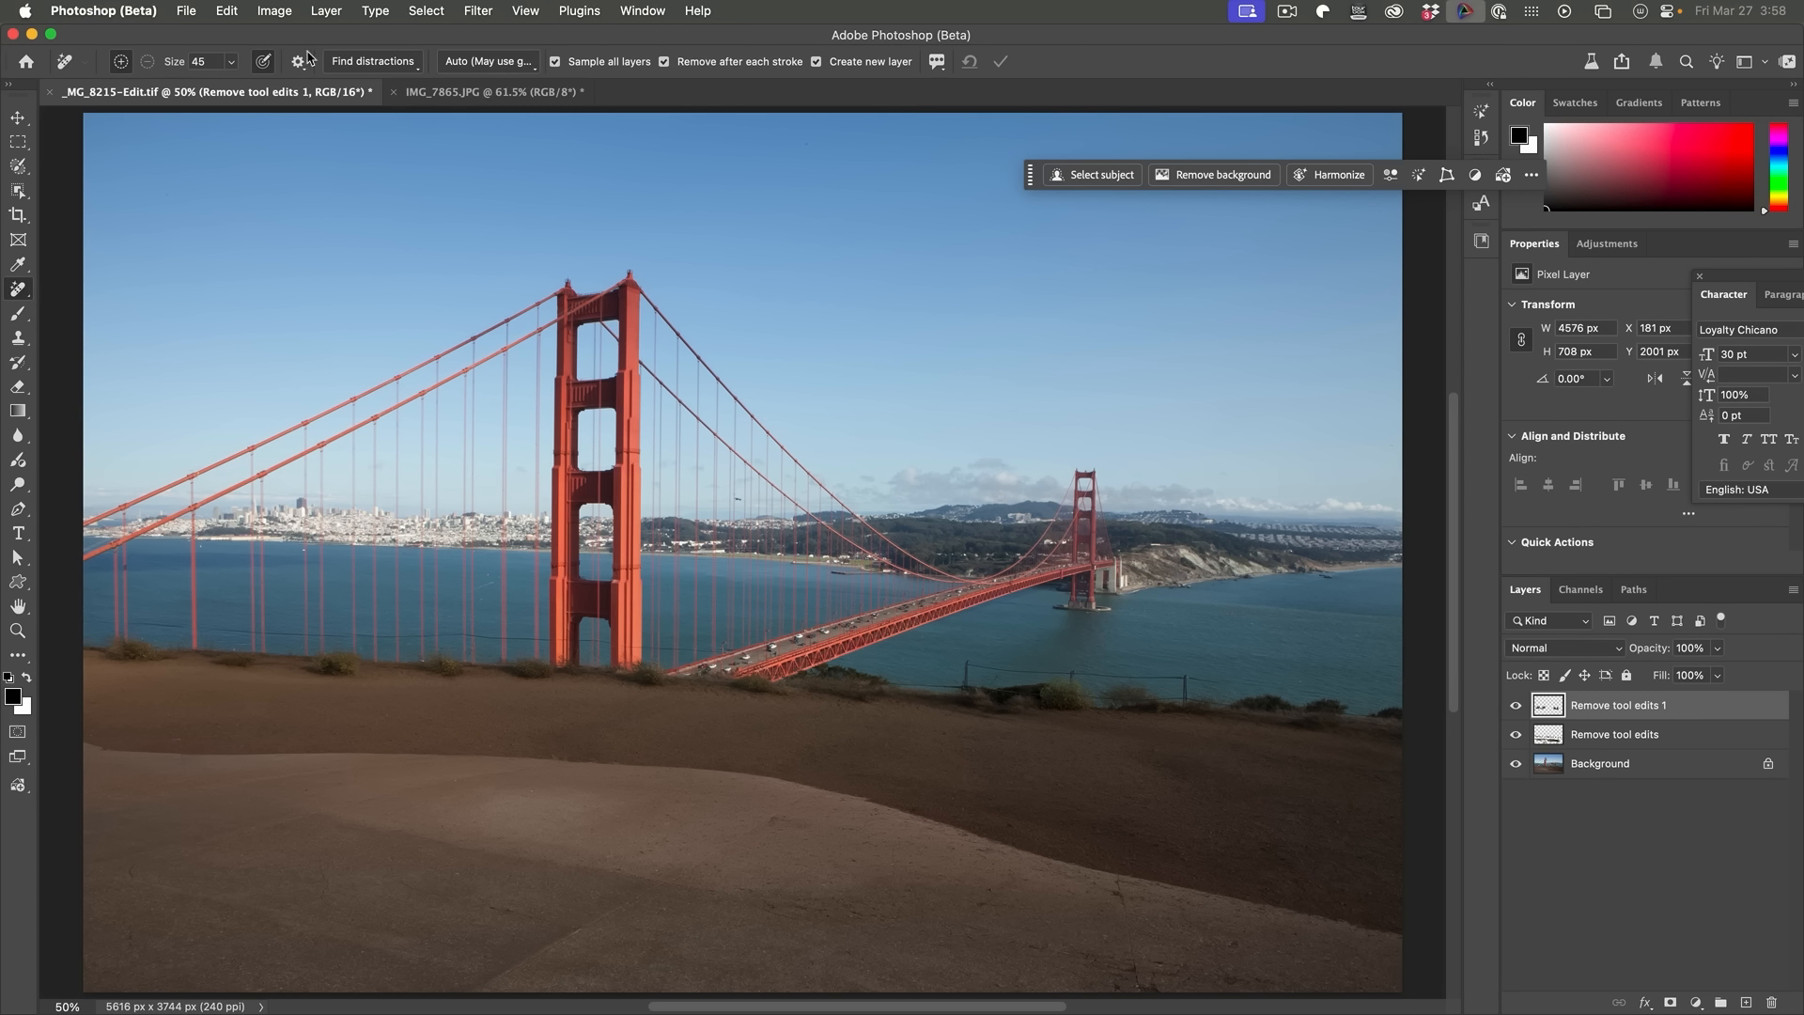
# Step: Switch to the Remove Tool and brush along the left fence line to remove the remaining wires
pyautogui.click(377, 62)
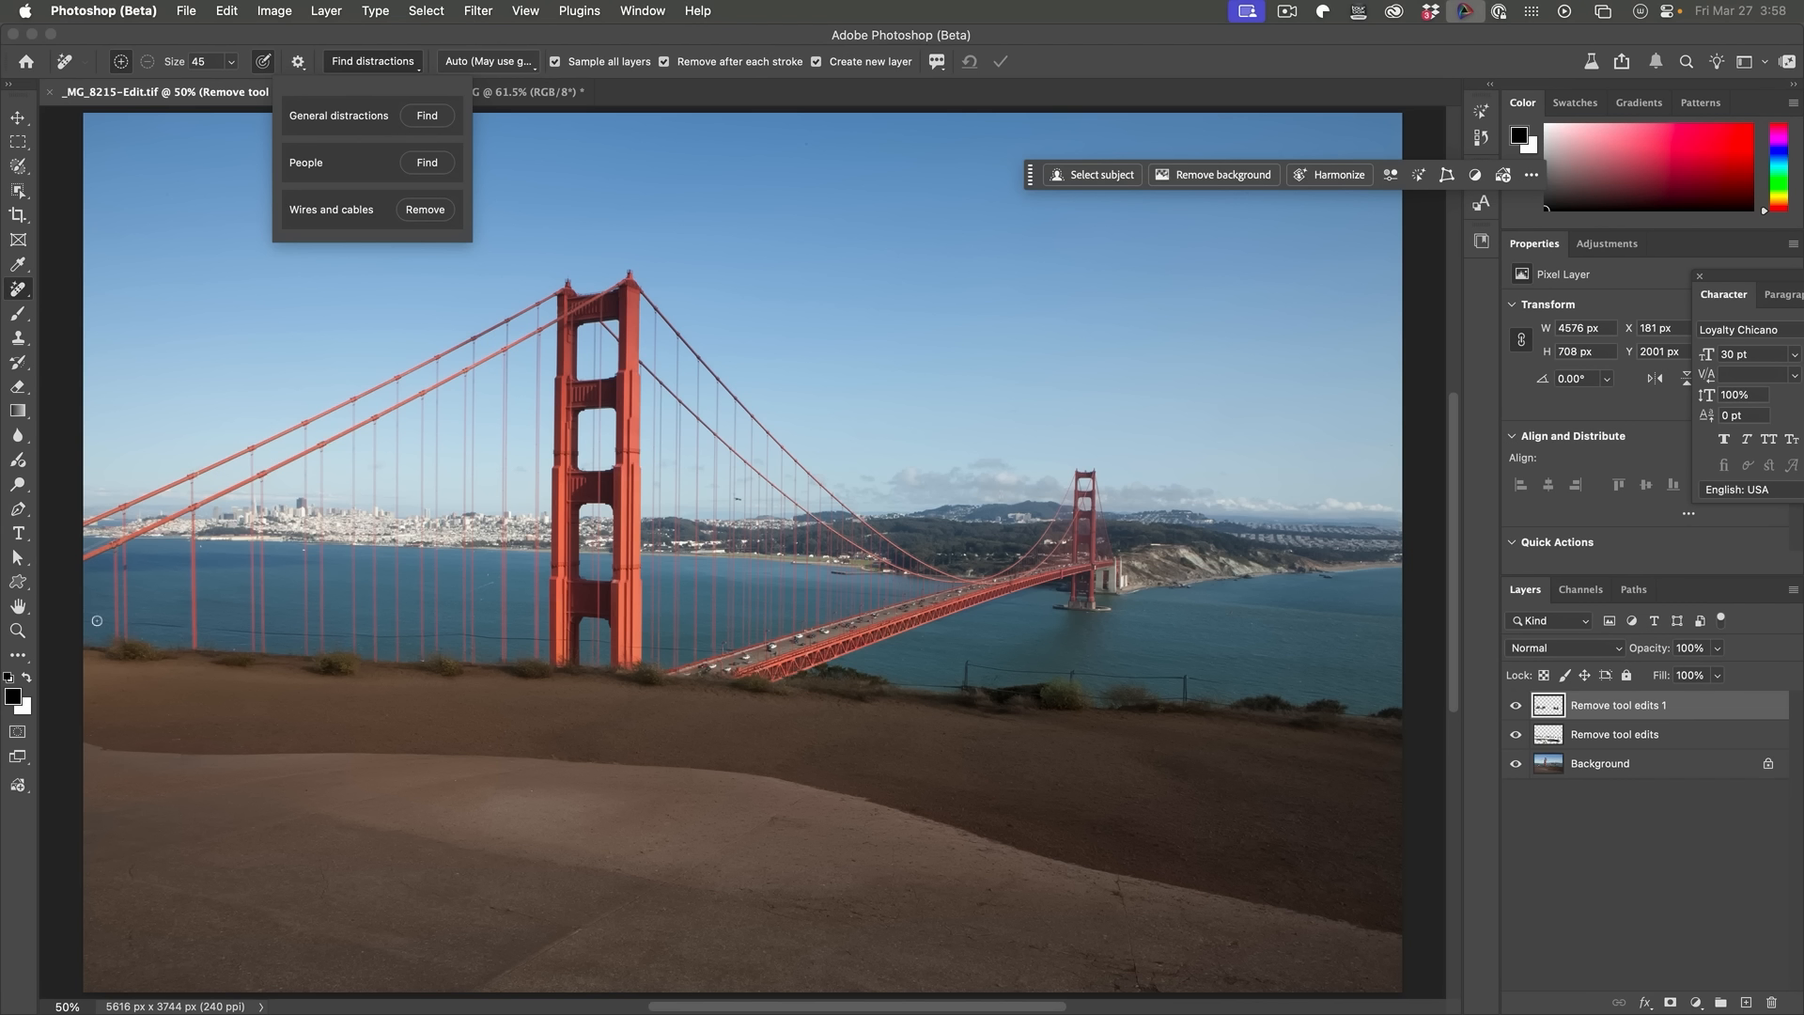
pyautogui.moveTo(18, 289); pyautogui.dragTo(59, 297)
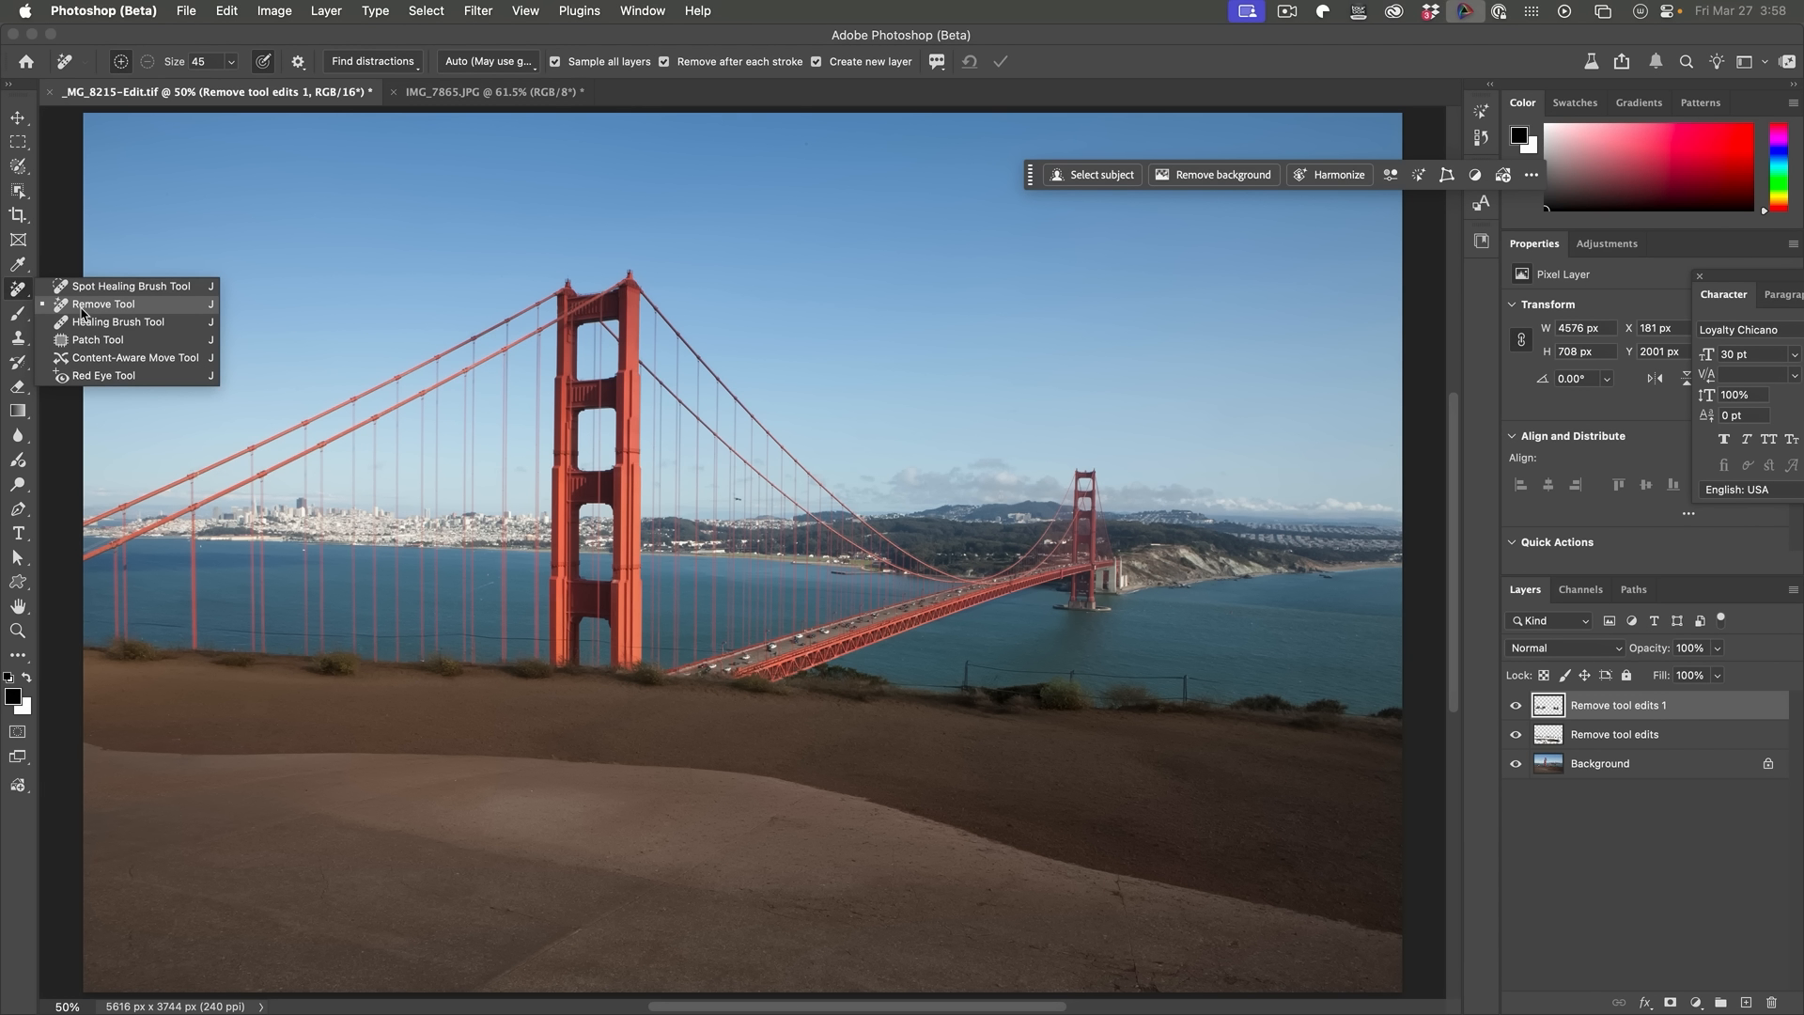
pyautogui.click(82, 304)
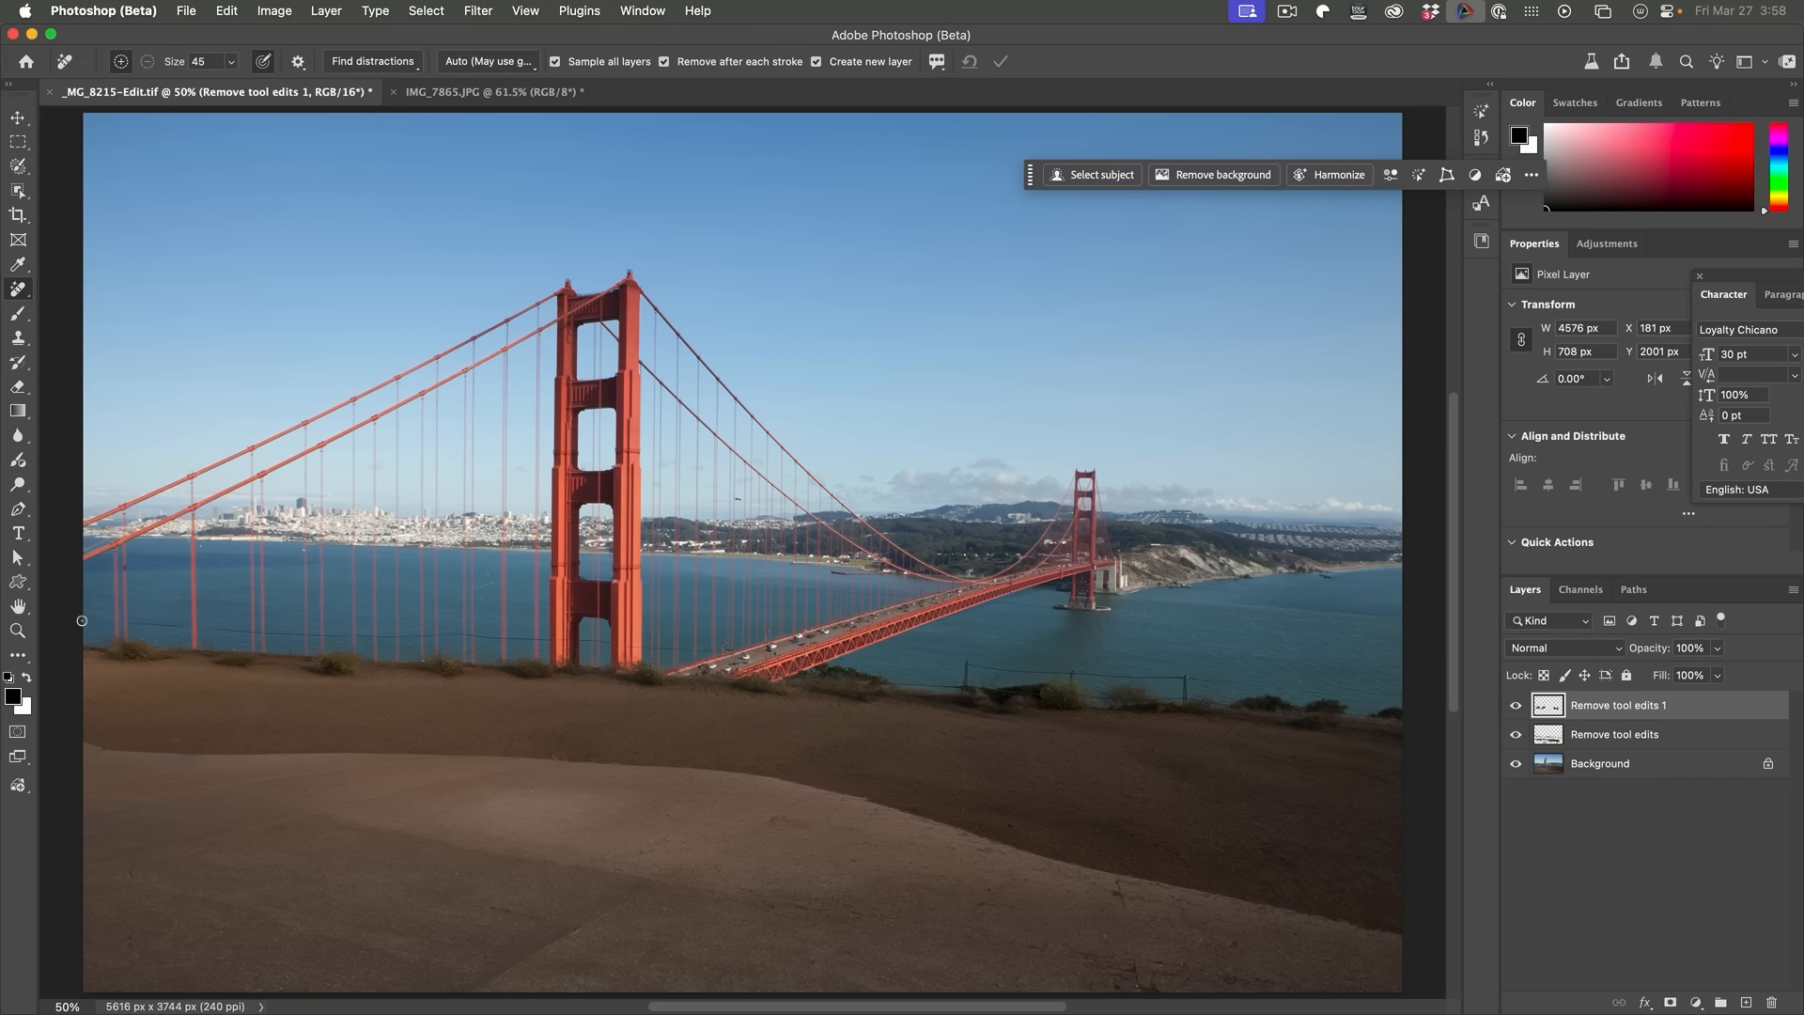
pyautogui.click(82, 620)
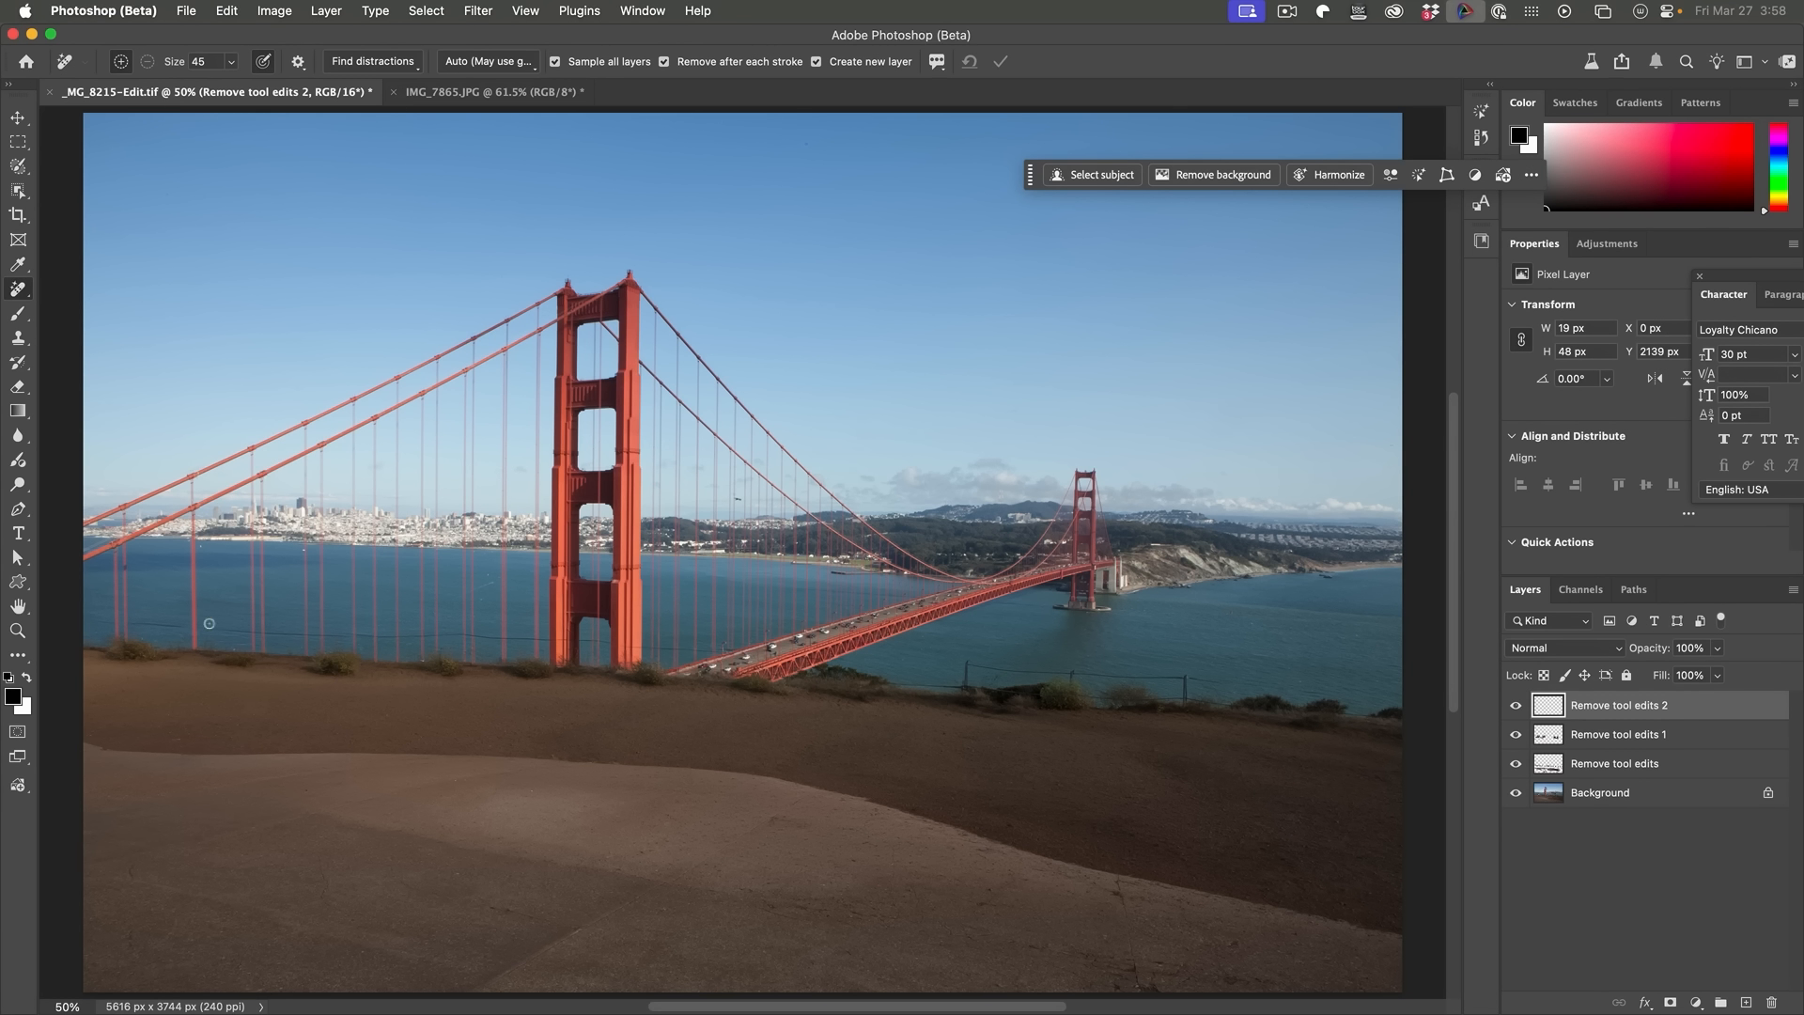
pyautogui.moveTo(105, 620); pyautogui.dragTo(549, 641)
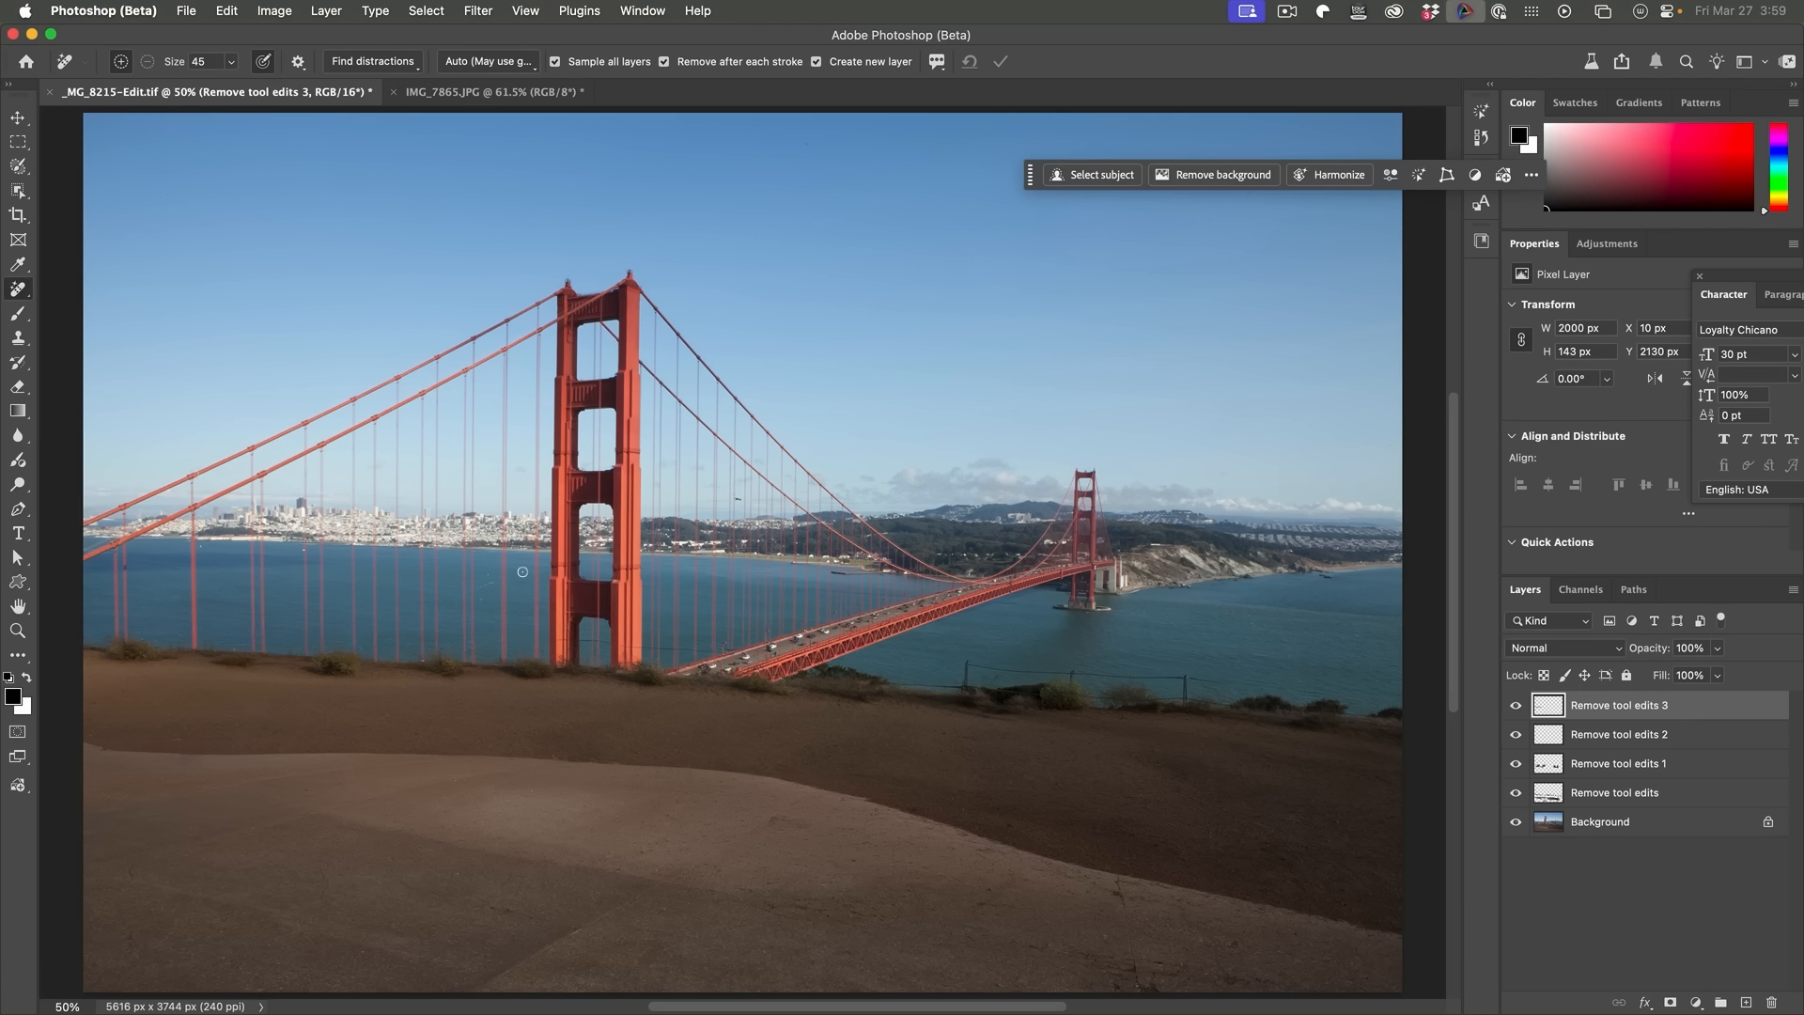
pyautogui.moveTo(560, 640); pyautogui.dragTo(732, 653)
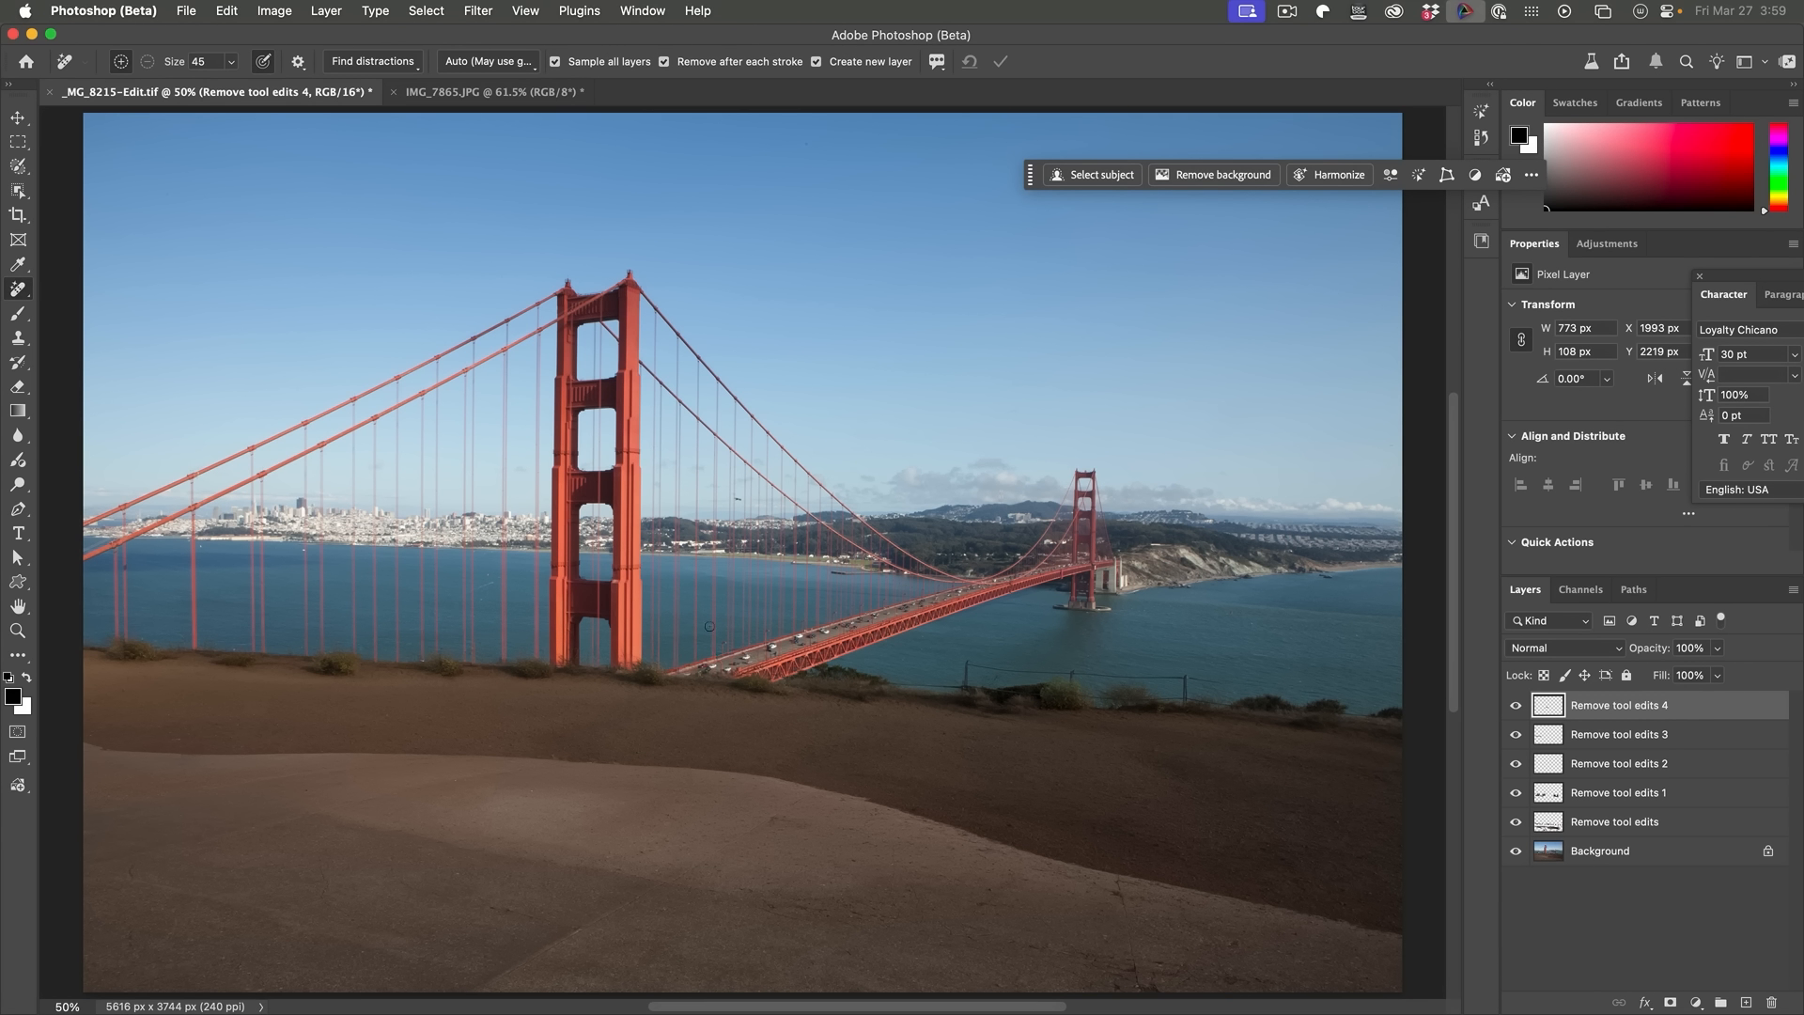
# Step: Brush over the leftover fence remnants on the right side to remove them
pyautogui.moveTo(968, 664)
pyautogui.mouseDown()
pyautogui.moveTo(1193, 679)
pyautogui.moveTo(1219, 701)
pyautogui.moveTo(1070, 673)
pyautogui.moveTo(883, 685)
pyautogui.mouseUp()
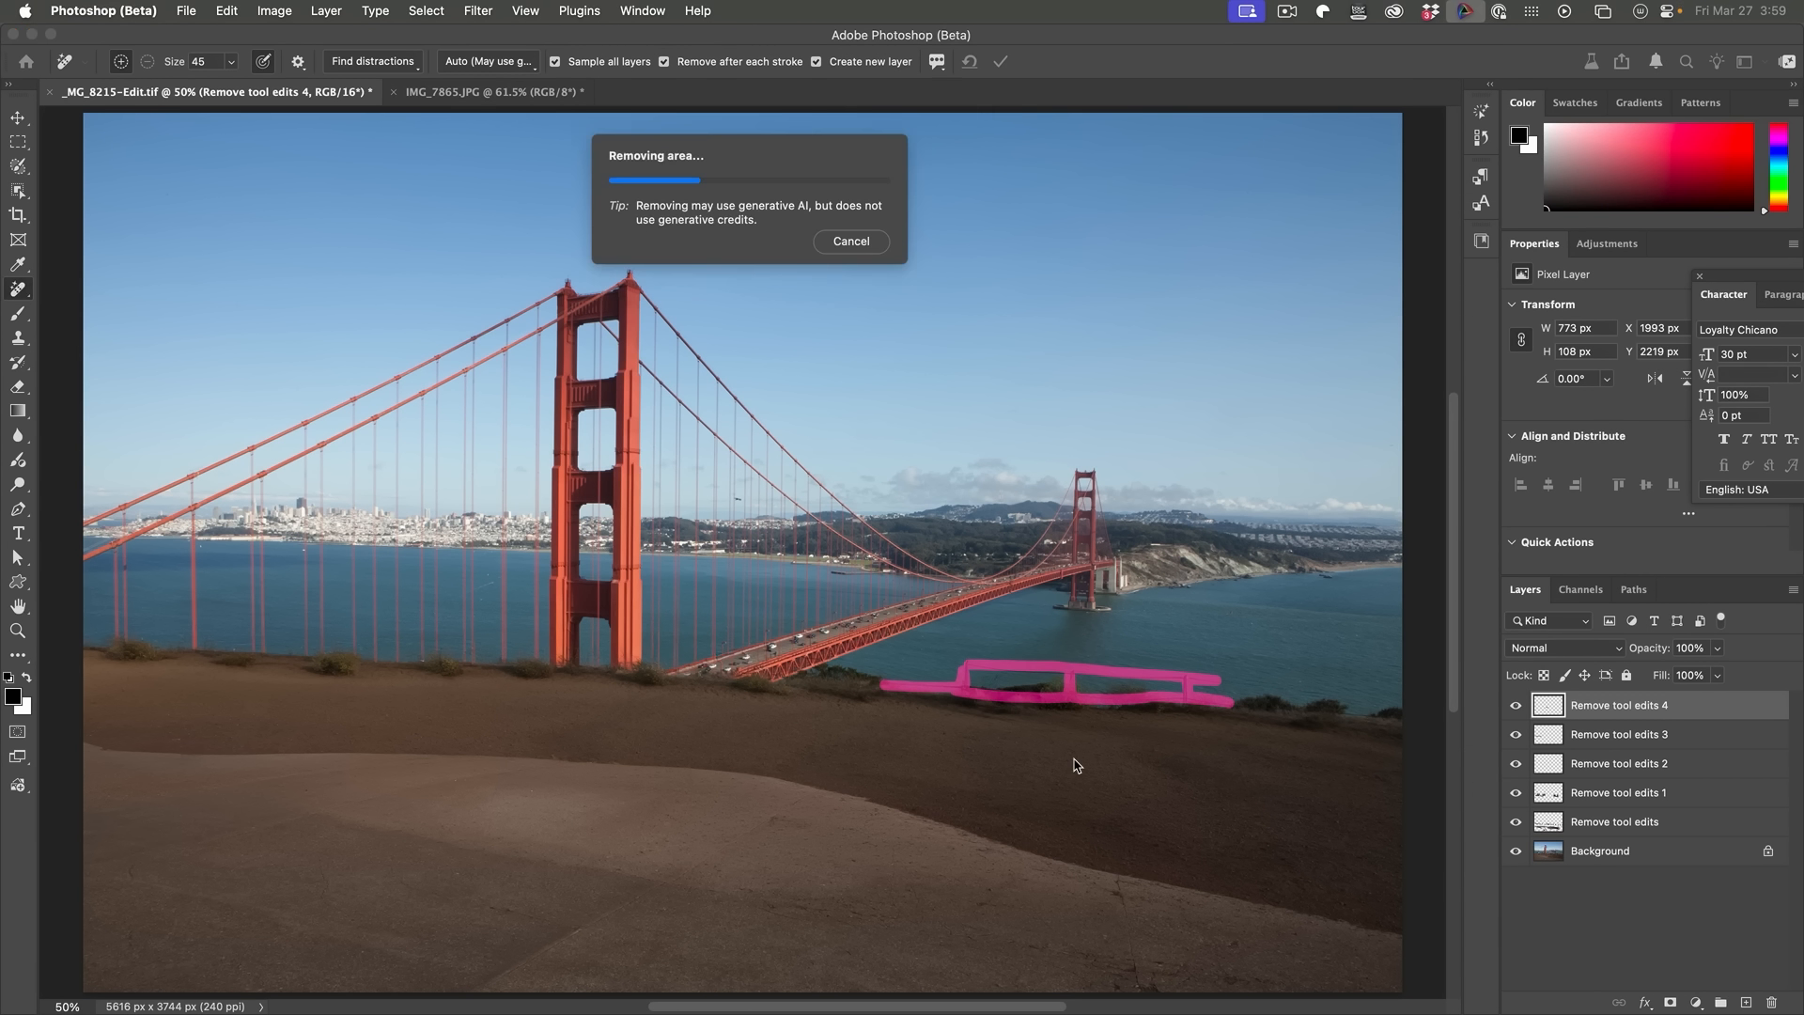
pyautogui.moveTo(1012, 670); pyautogui.dragTo(1068, 671)
pyautogui.moveTo(1346, 712); pyautogui.dragTo(1368, 712)
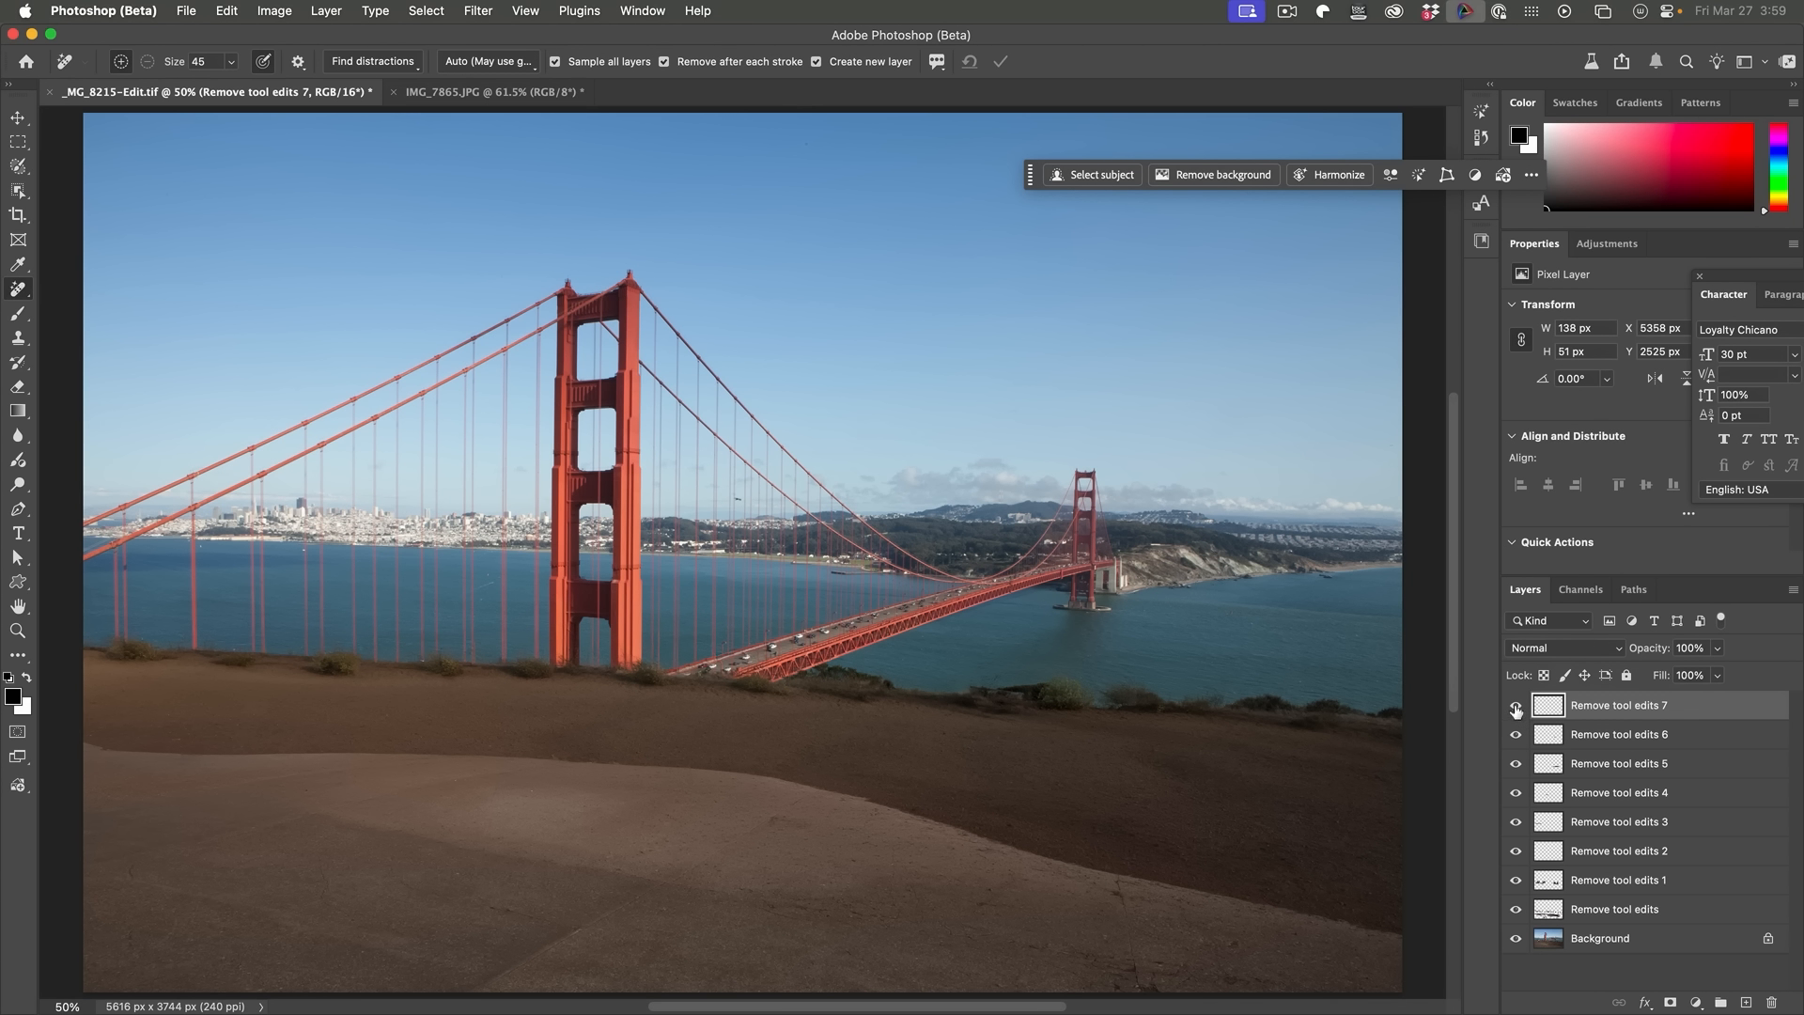
# Step: Hide and reshow all the Remove tool edits layers to compare the original with the result
pyautogui.moveTo(1515, 705); pyautogui.dragTo(1509, 814)
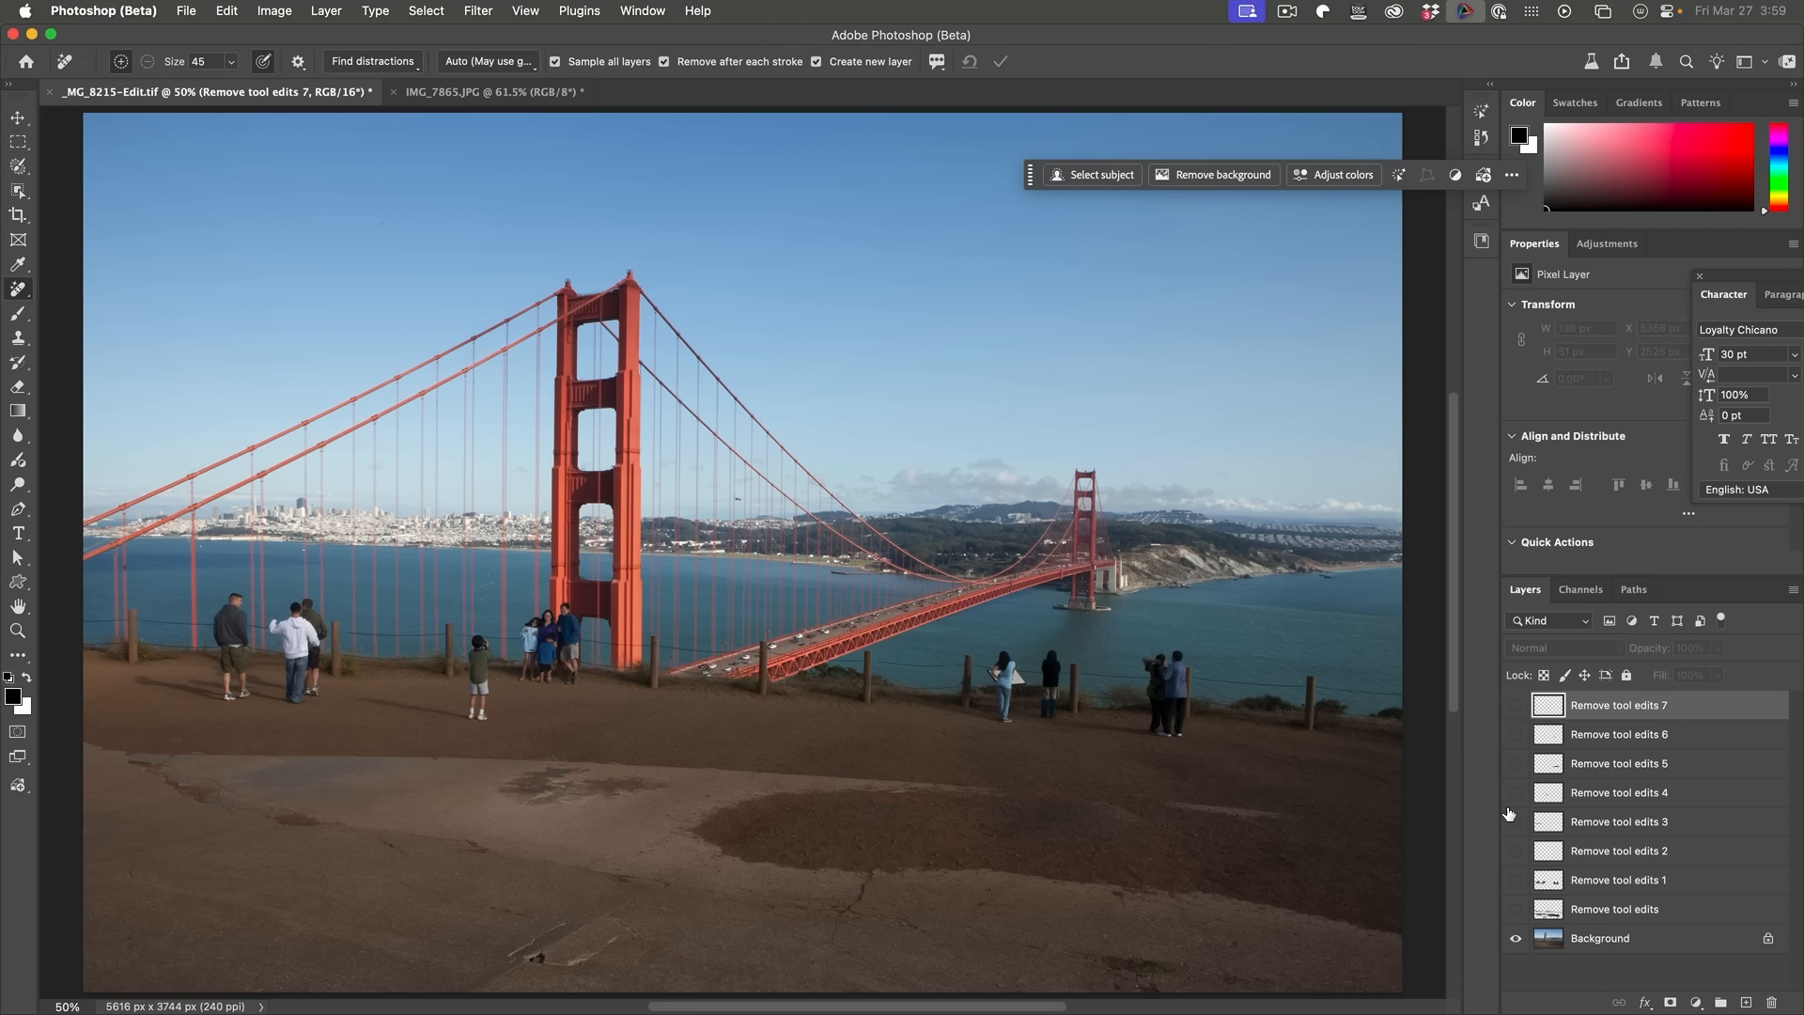
pyautogui.moveTo(1514, 707); pyautogui.dragTo(1514, 895)
pyautogui.click(1515, 910)
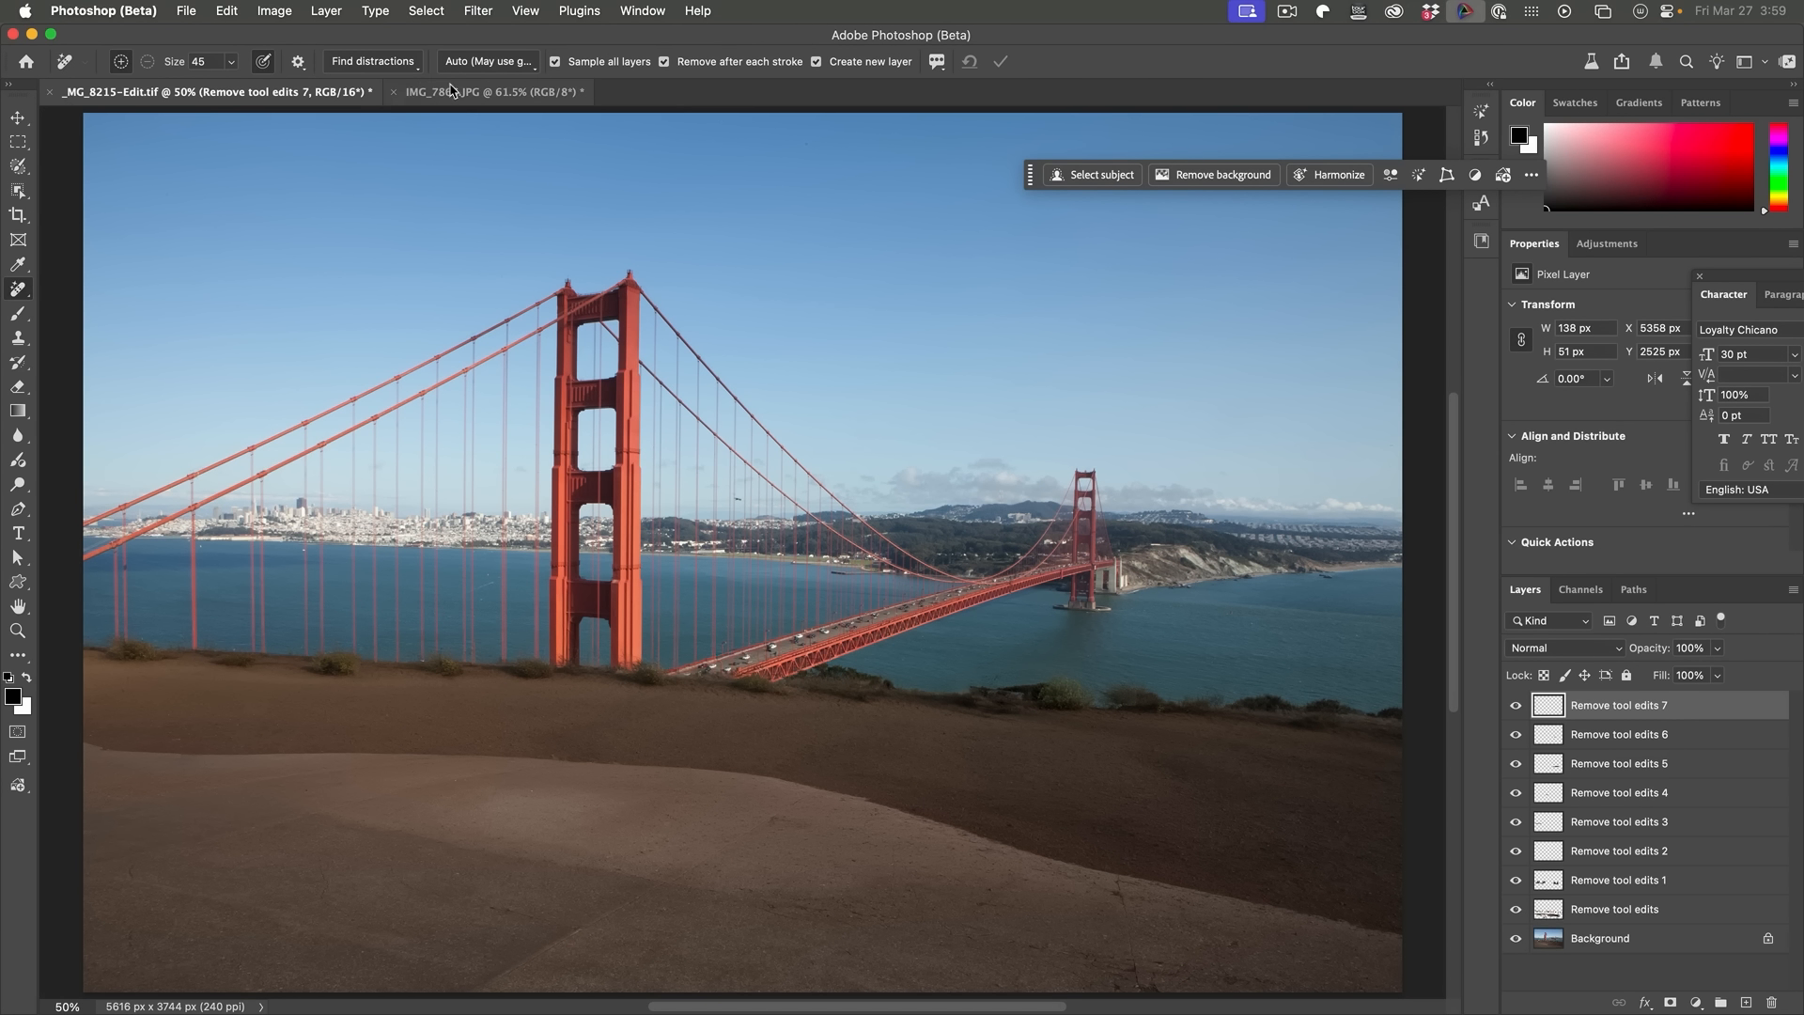
# Step: Switch to the IMG_7865.JPG street photo and run Find for general distractions
pyautogui.click(454, 91)
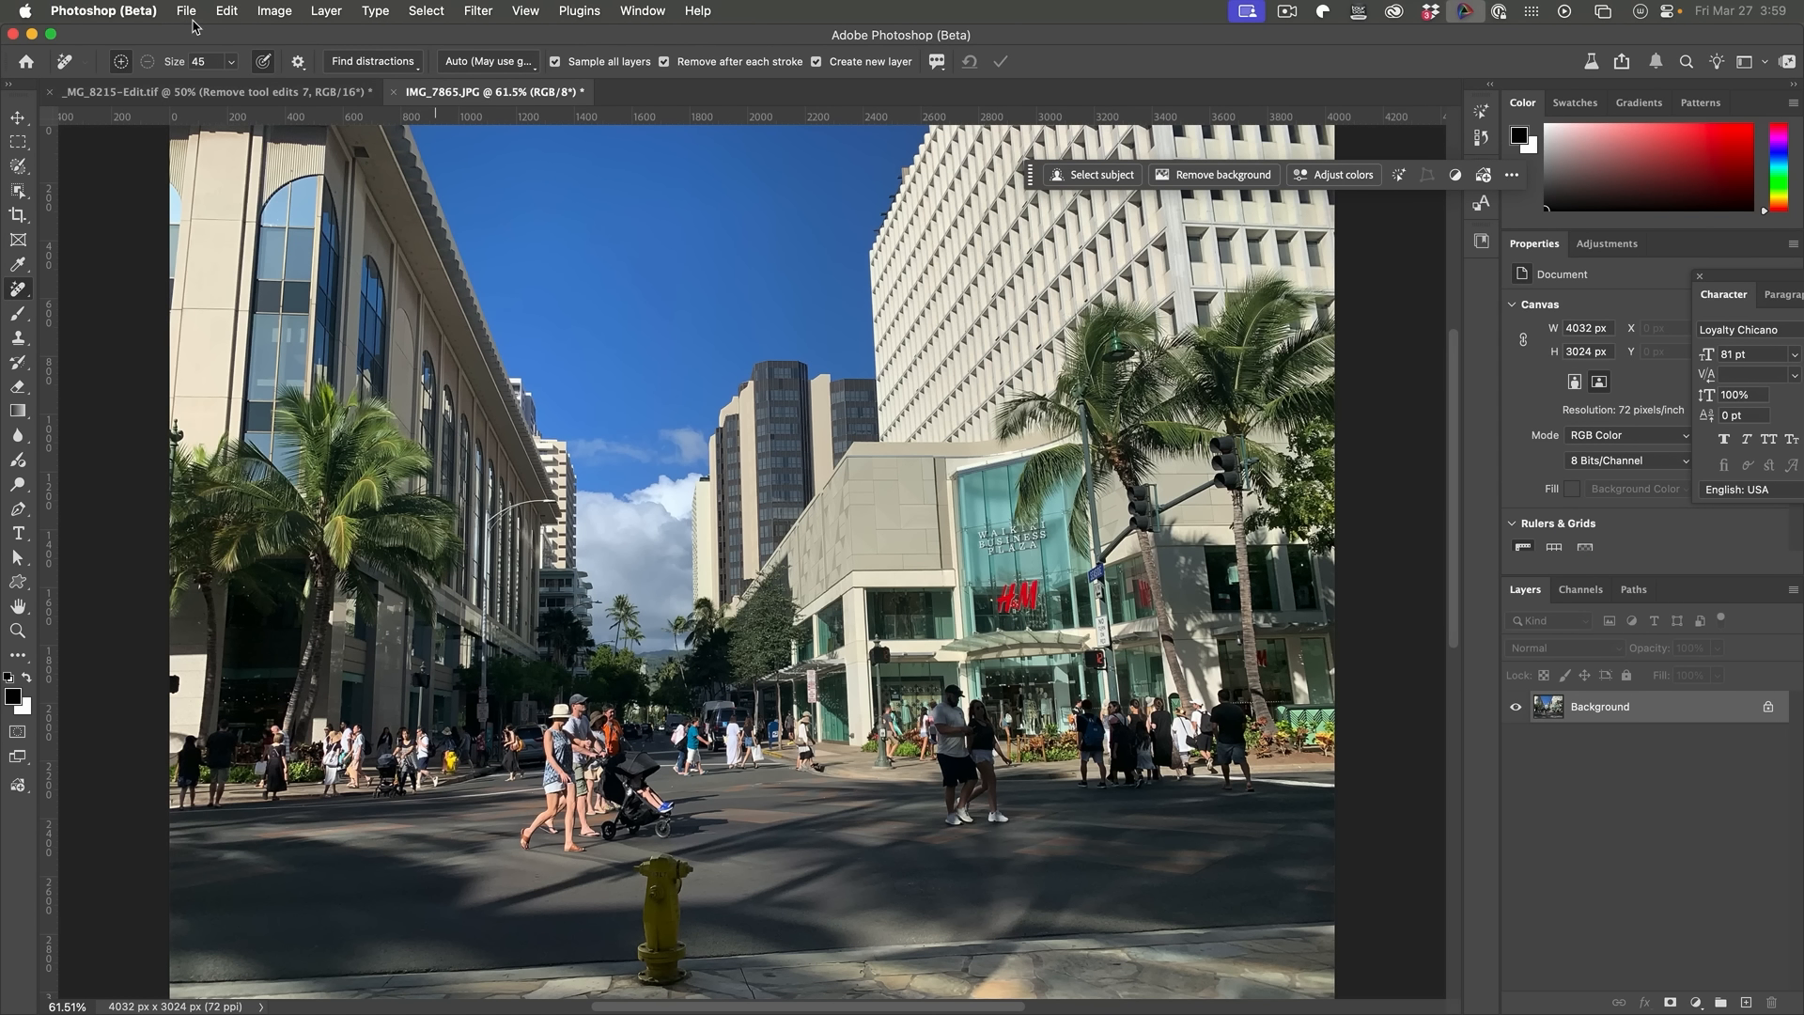
pyautogui.click(367, 61)
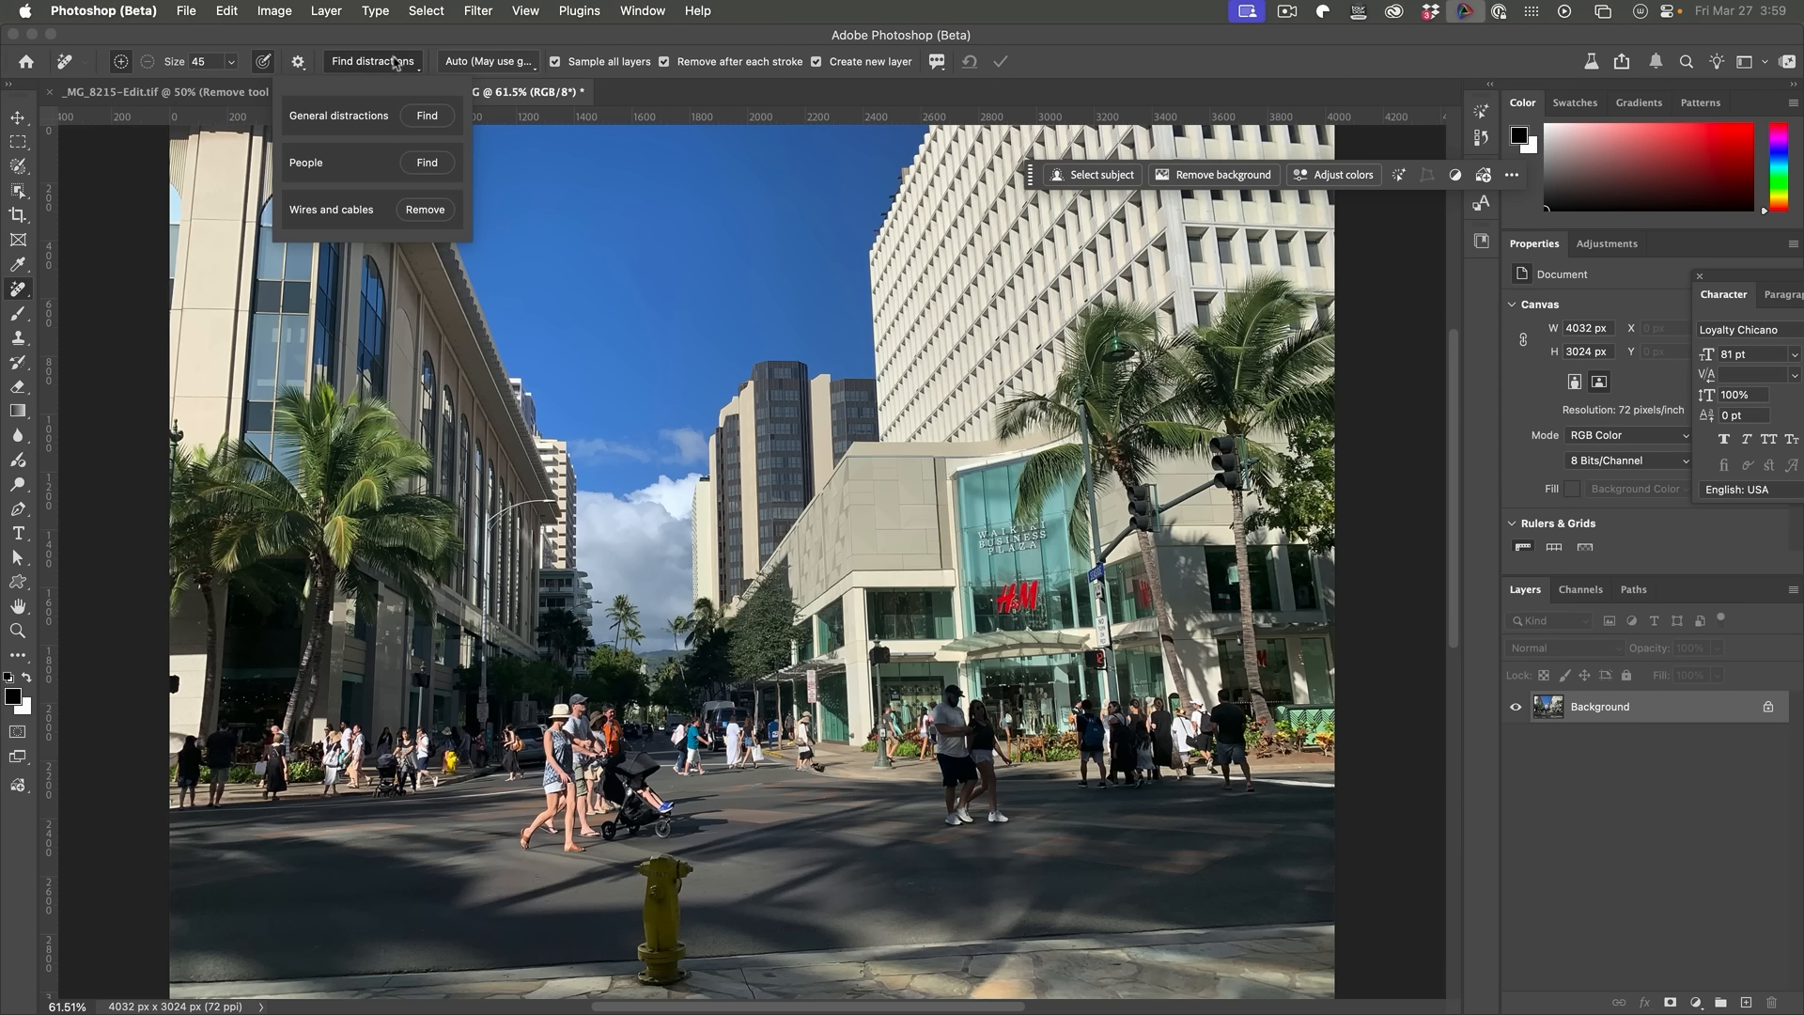
pyautogui.click(427, 115)
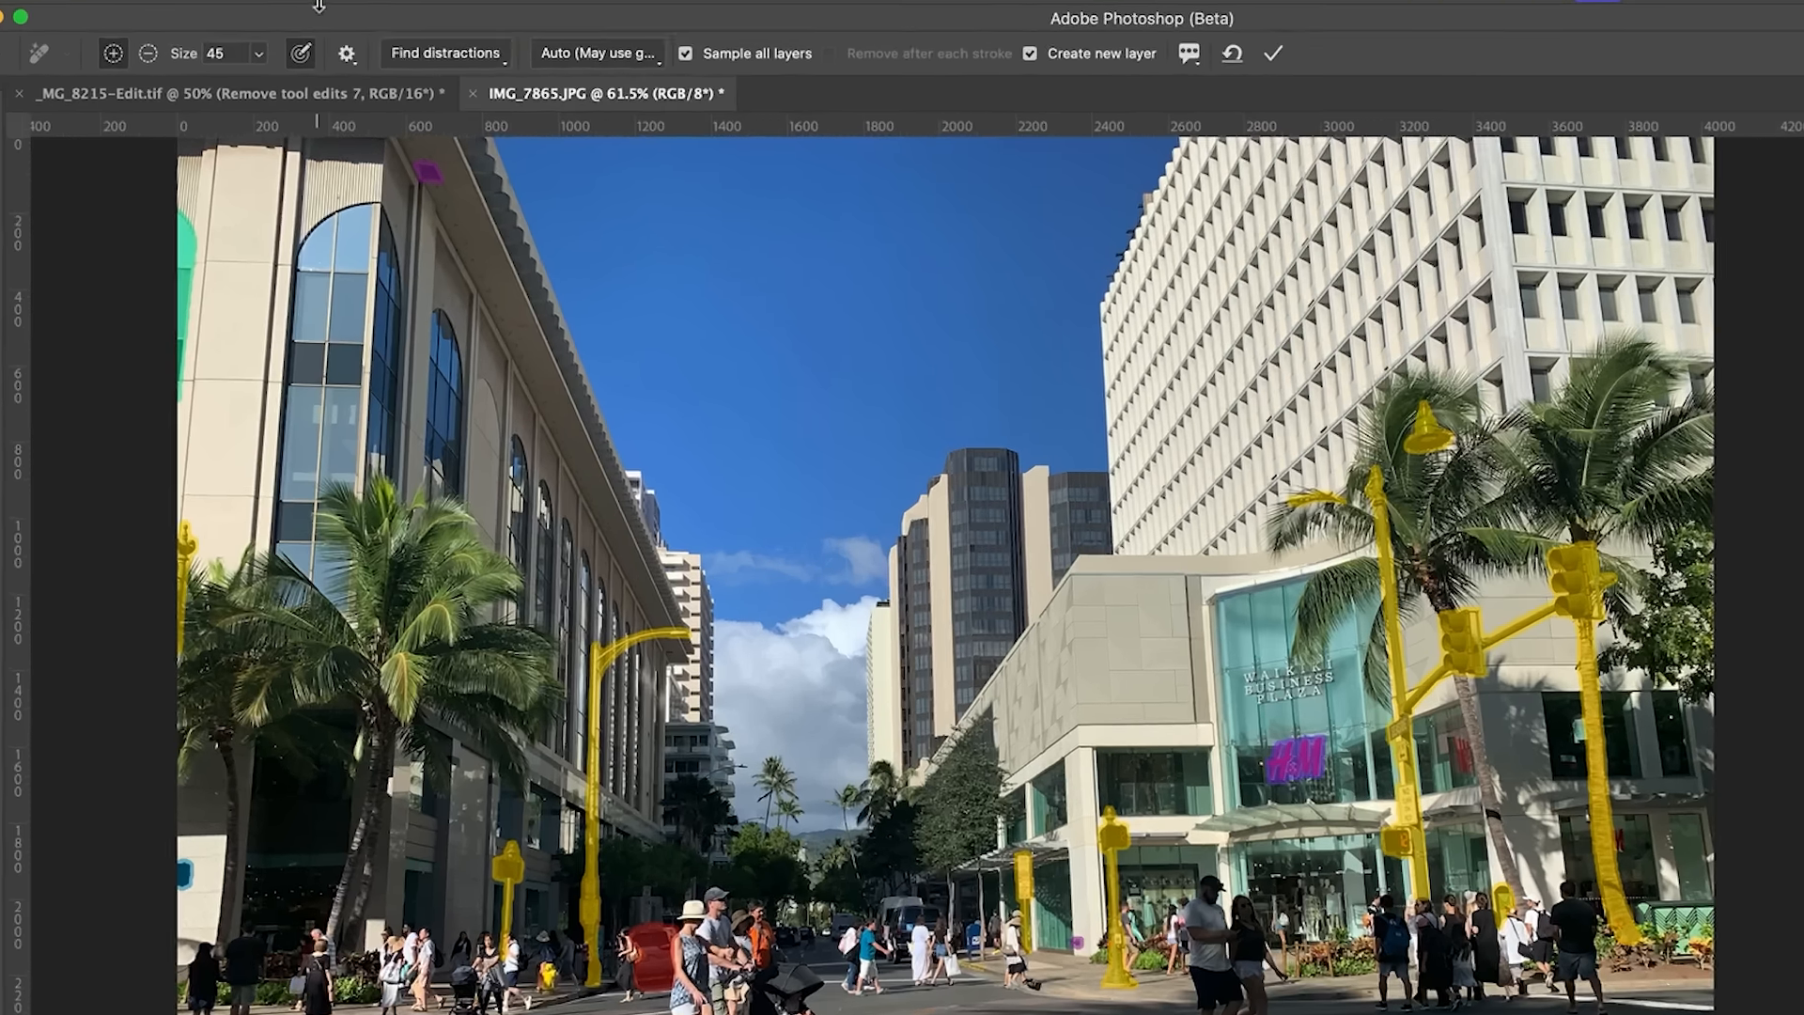
# Step: Open the general distraction categories and change the Poles highlight colour to yellow-green
pyautogui.click(427, 53)
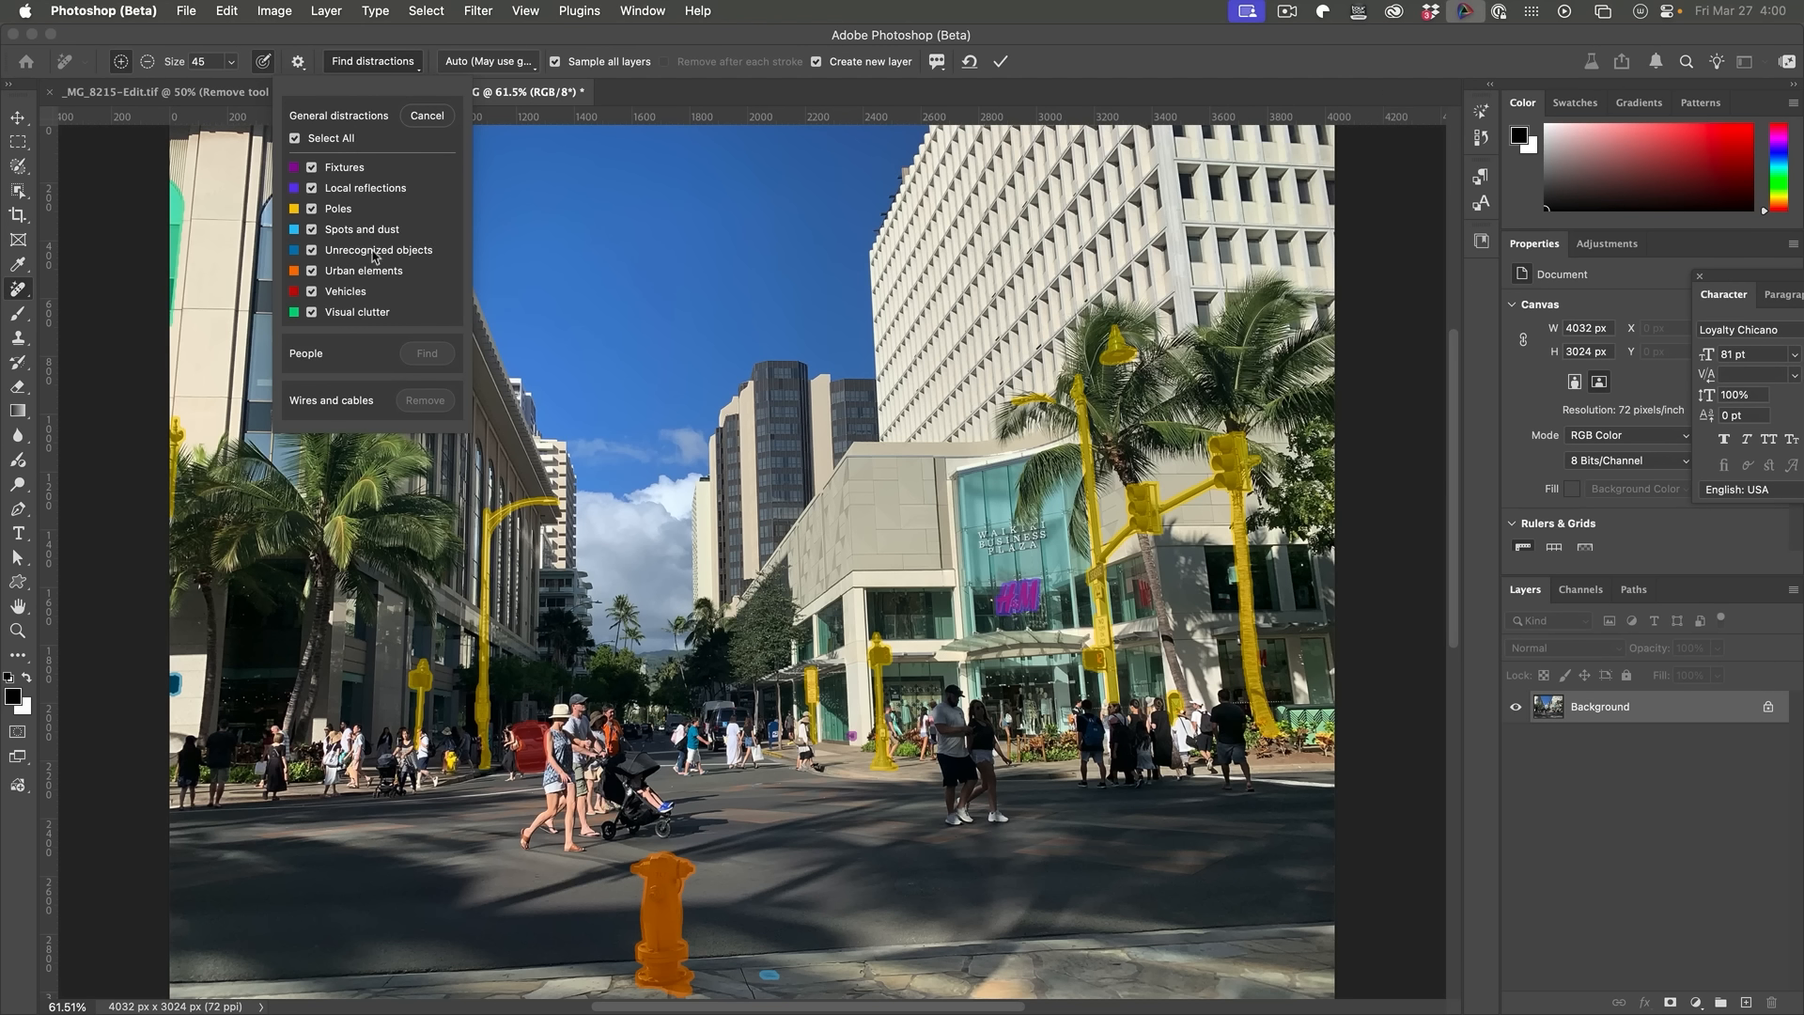
pyautogui.click(311, 209)
pyautogui.click(311, 208)
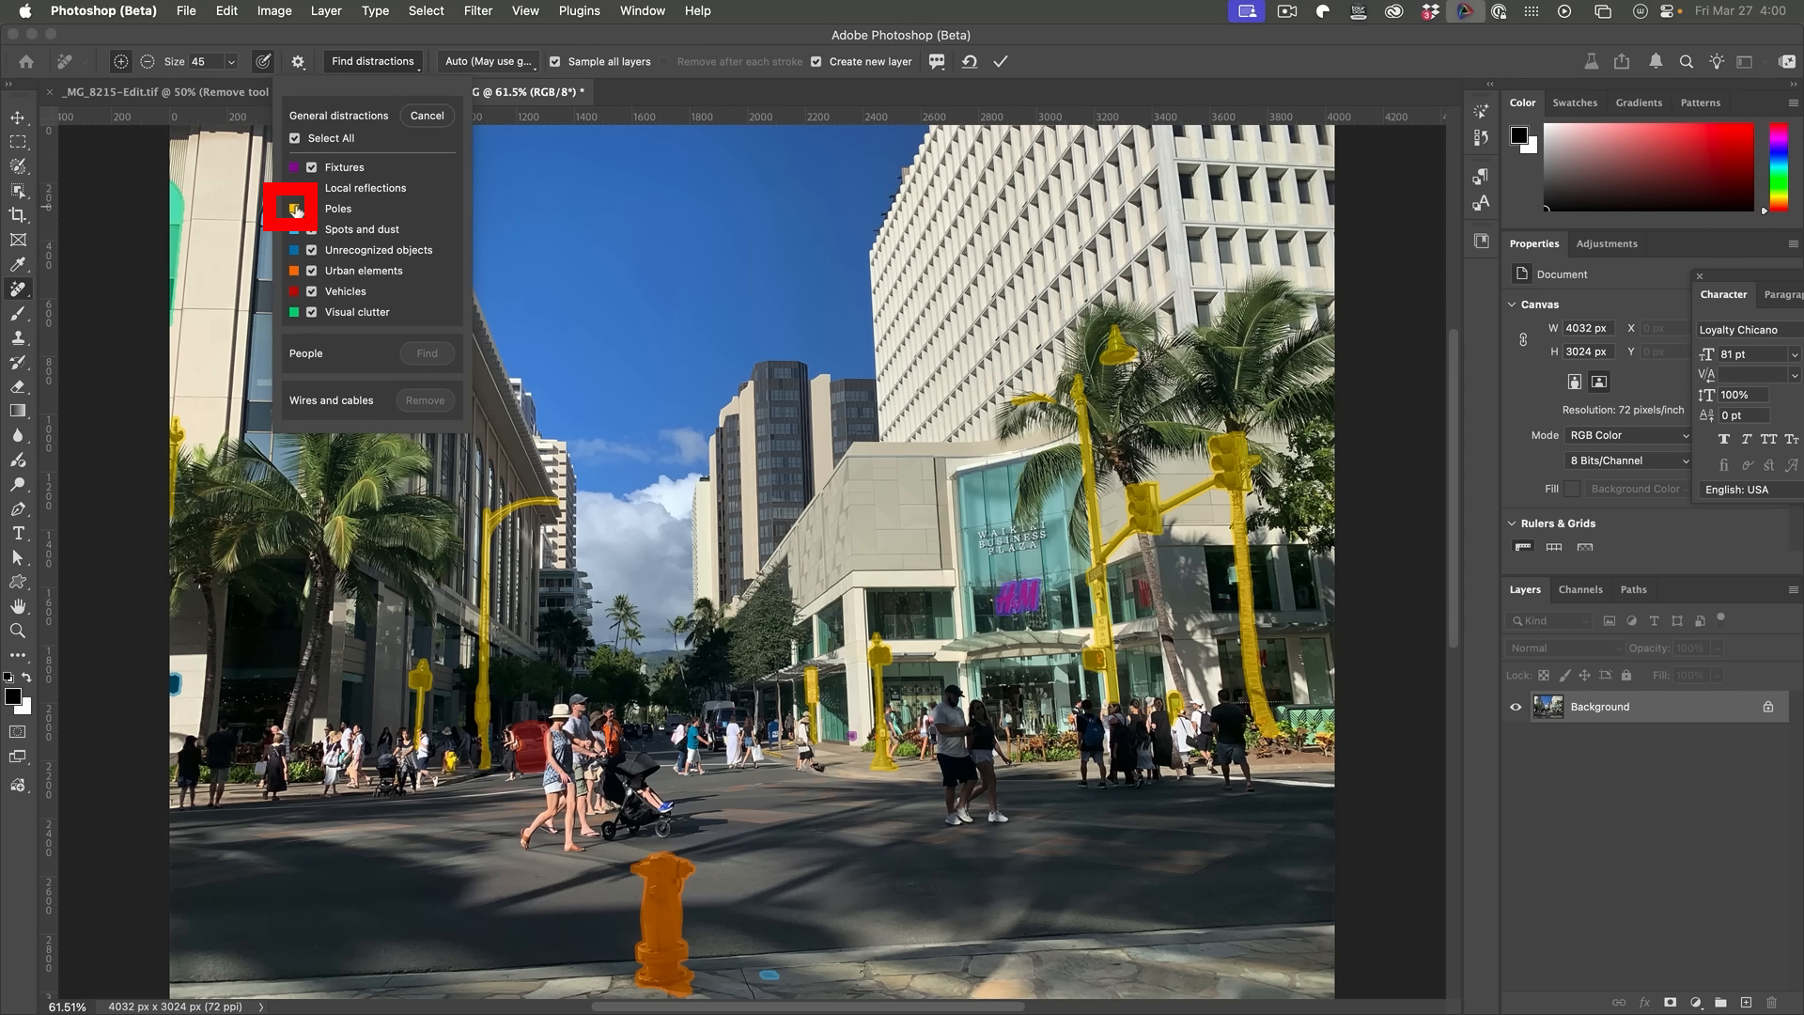
pyautogui.click(294, 208)
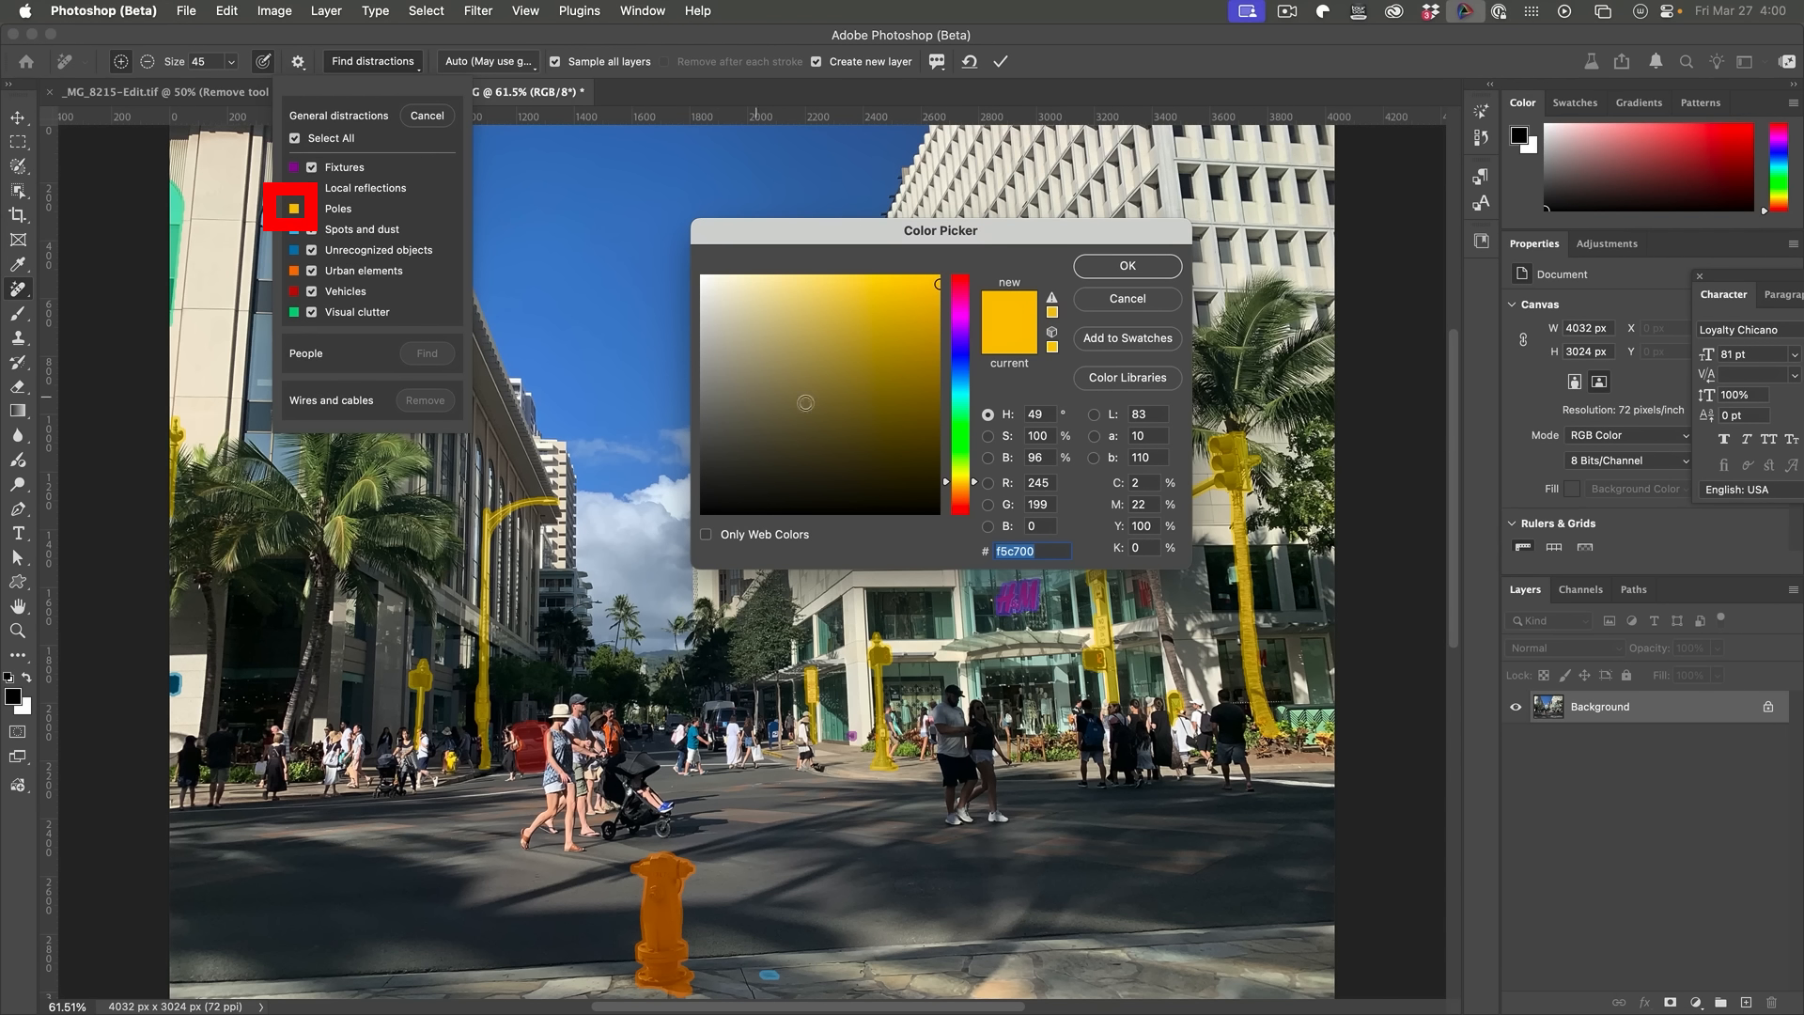
pyautogui.moveTo(977, 485)
pyautogui.mouseDown()
pyautogui.moveTo(977, 511)
pyautogui.moveTo(977, 301)
pyautogui.moveTo(973, 506)
pyautogui.moveTo(973, 362)
pyautogui.moveTo(956, 466)
pyautogui.mouseUp()
pyautogui.click(1149, 275)
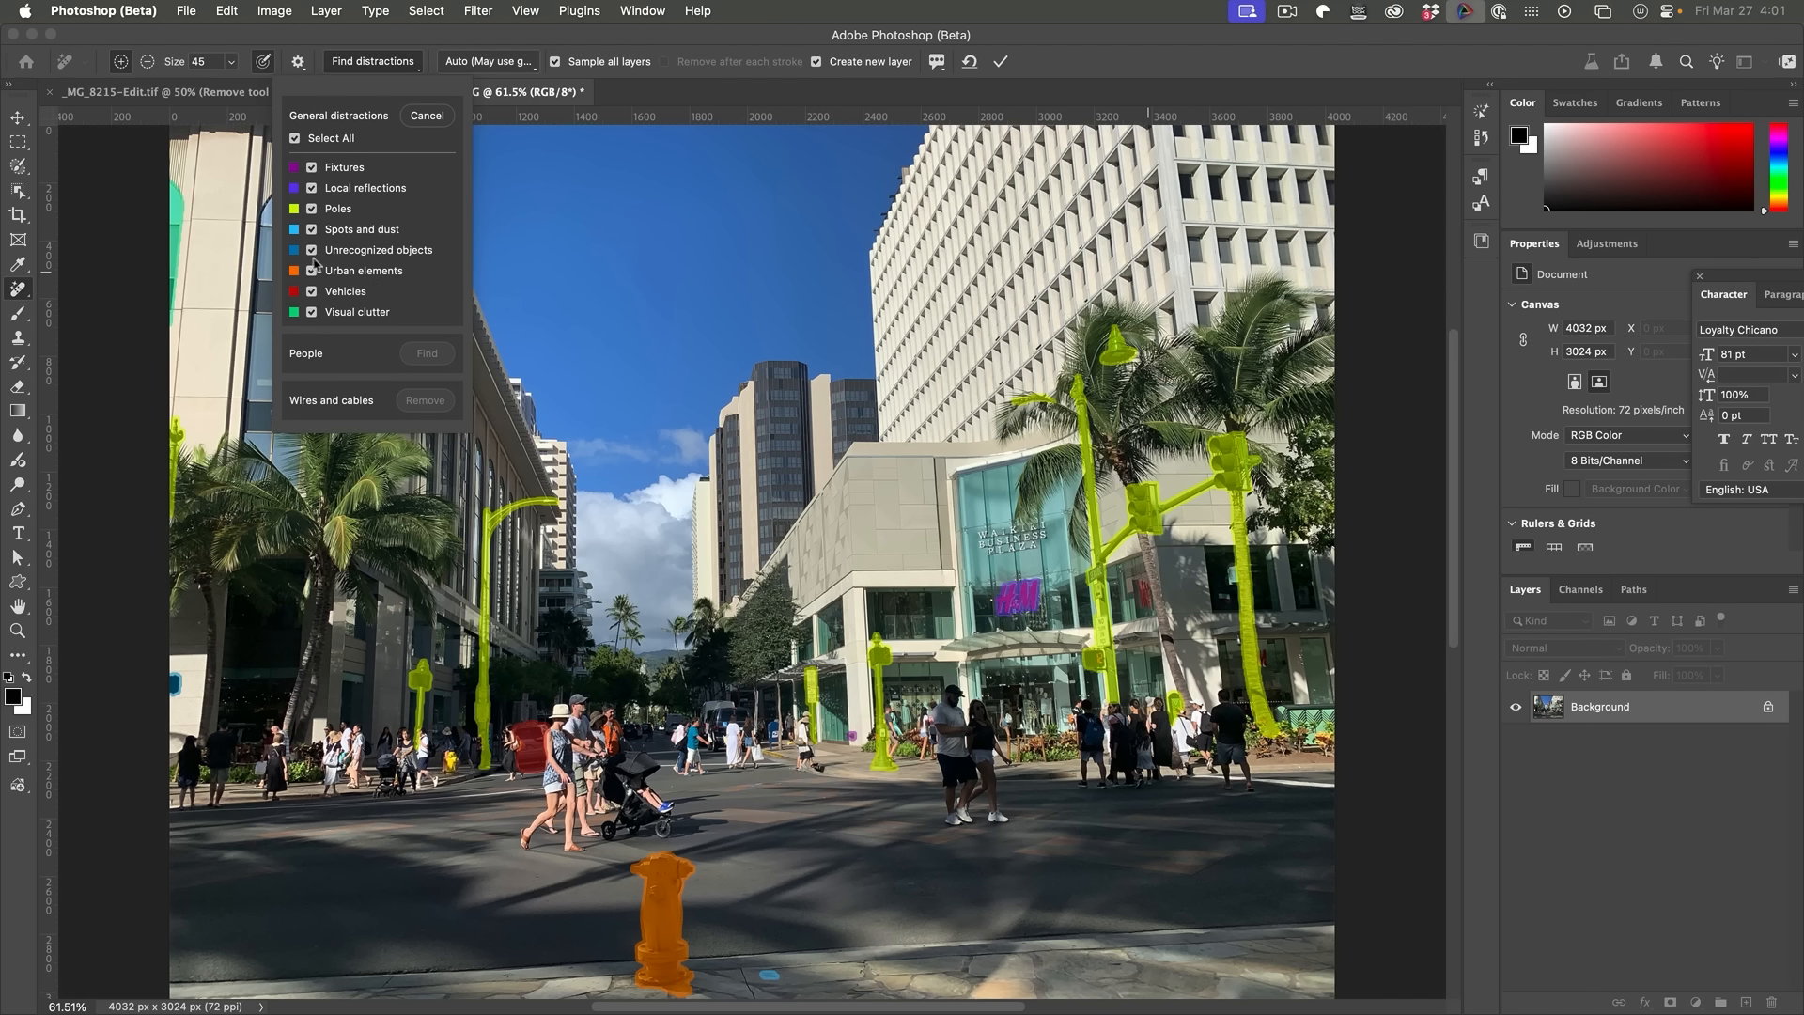
# Step: Exclude Local reflections from the general distraction categories, keeping Fixtures and Poles selected
pyautogui.click(314, 188)
pyautogui.click(314, 187)
pyautogui.click(314, 188)
pyautogui.click(313, 169)
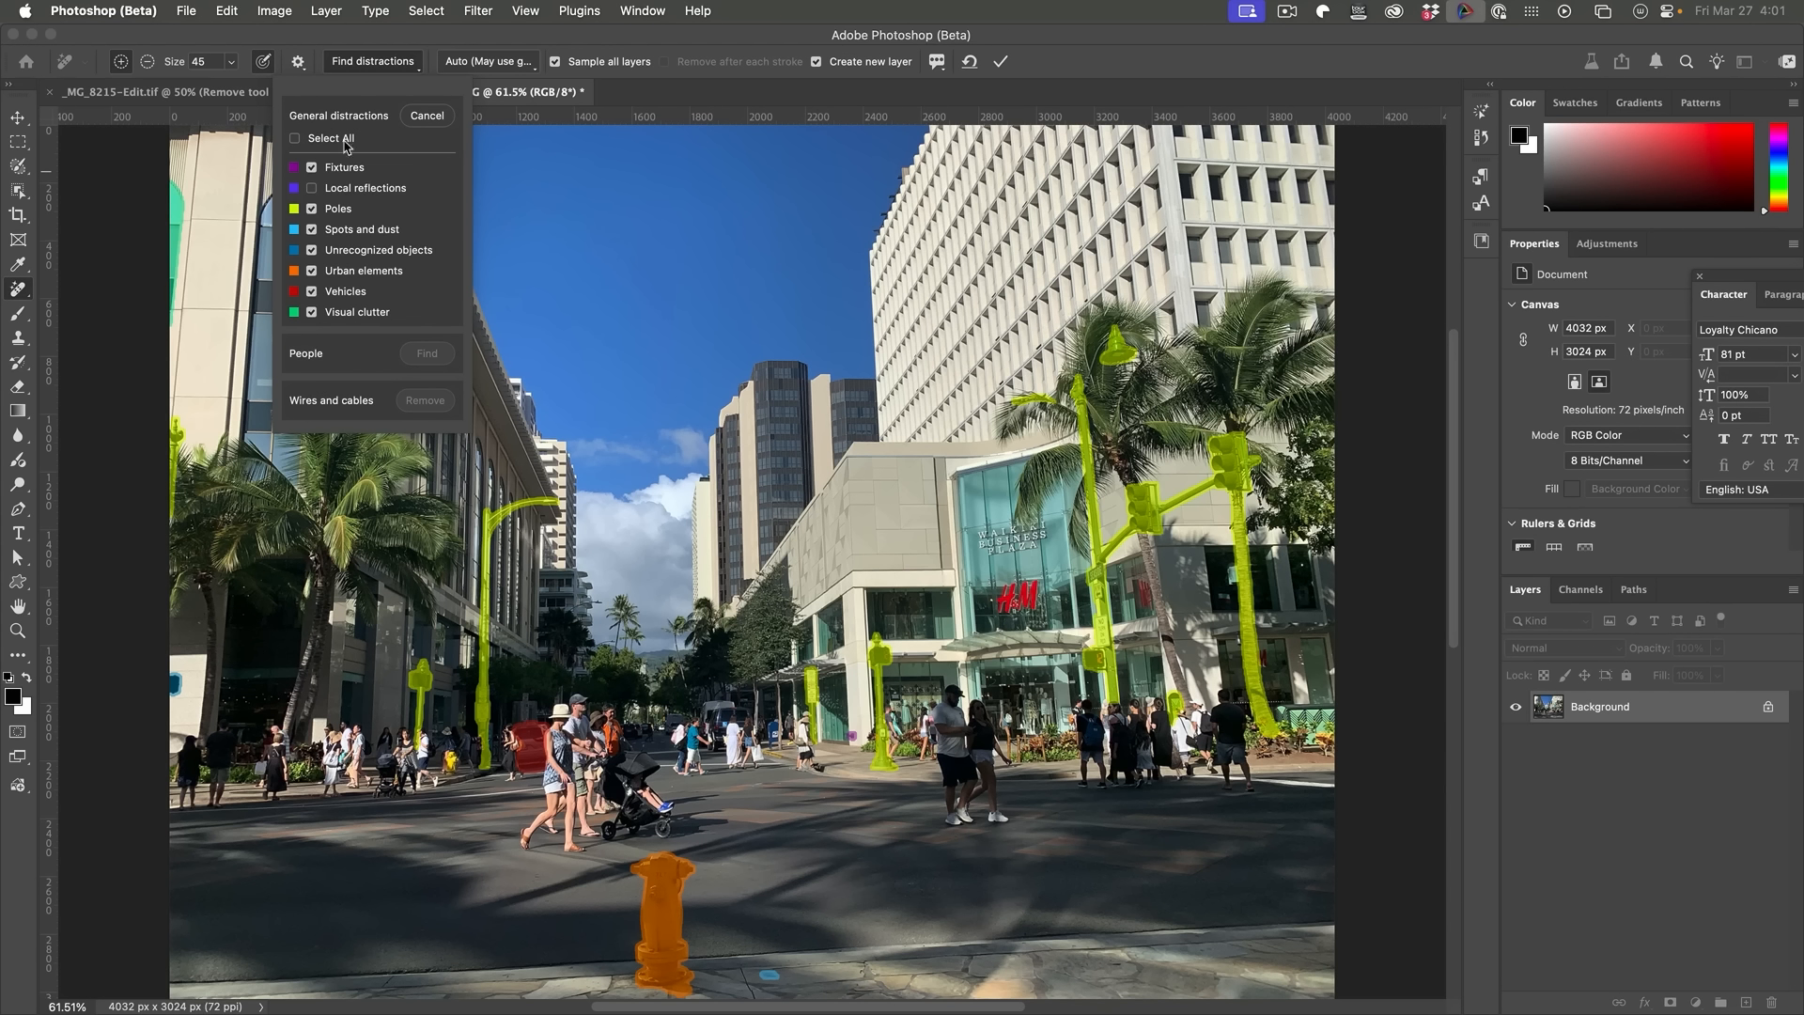
pyautogui.click(313, 209)
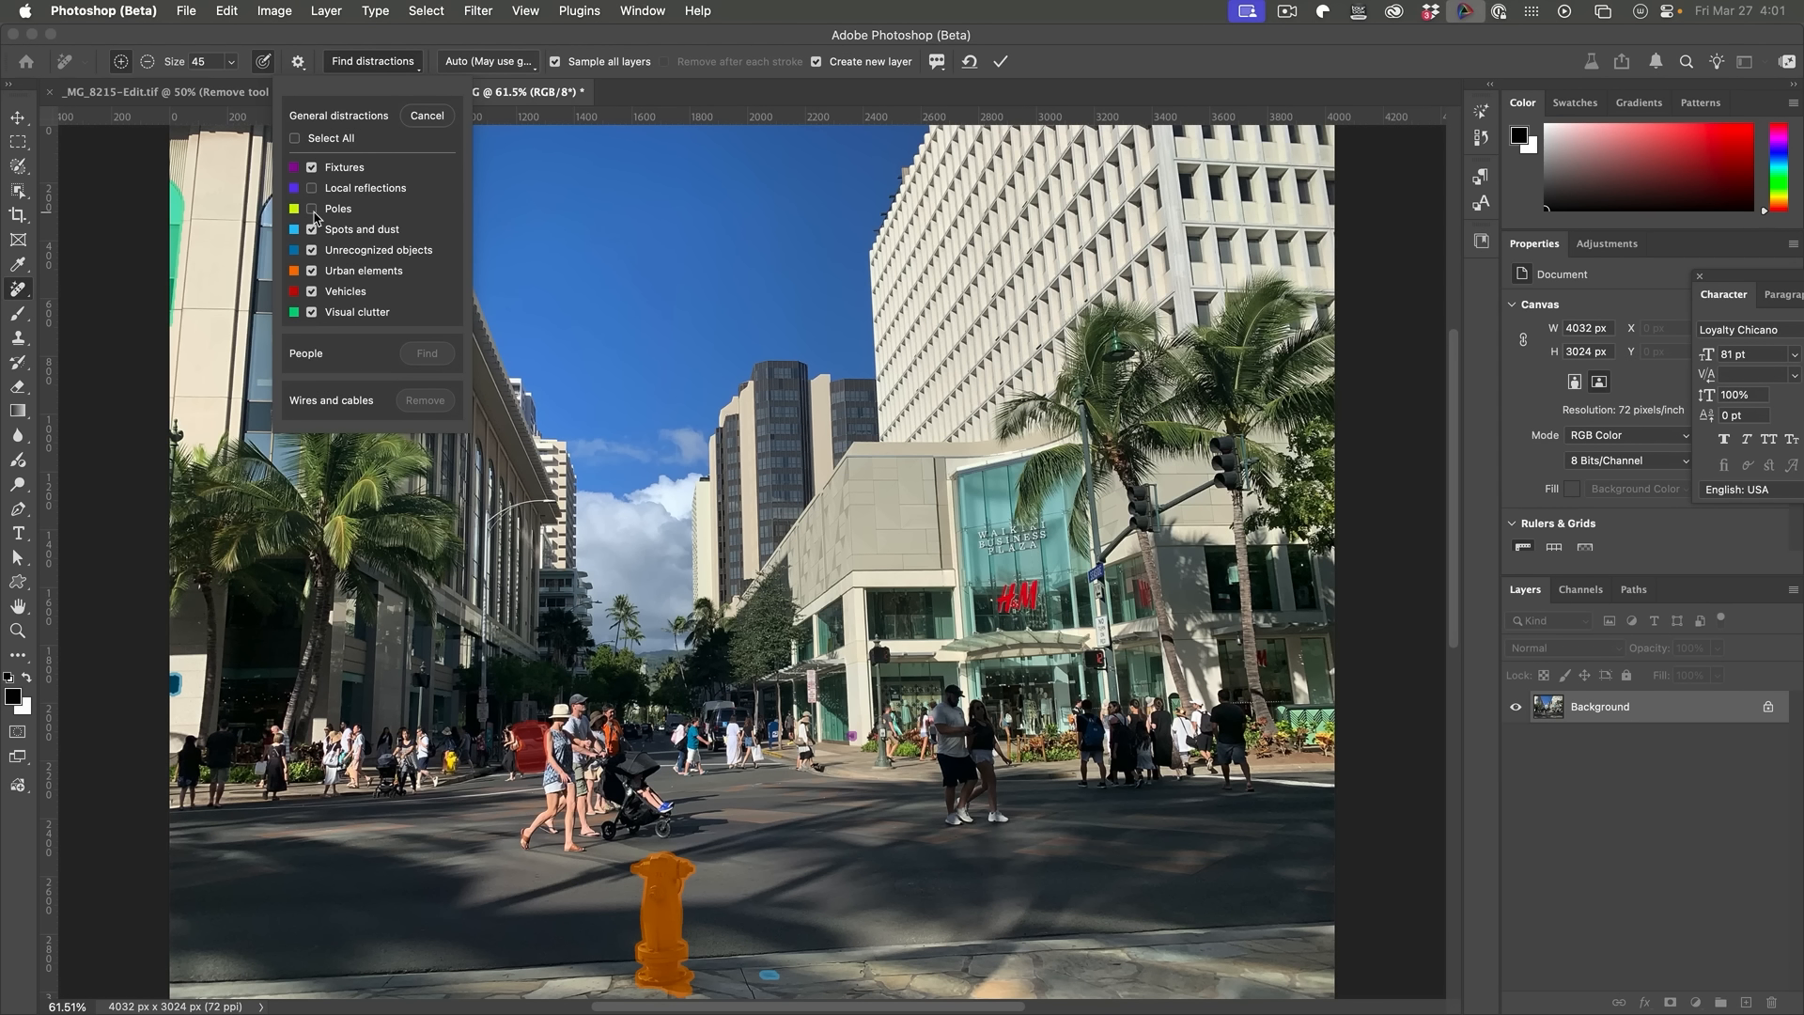
pyautogui.click(314, 212)
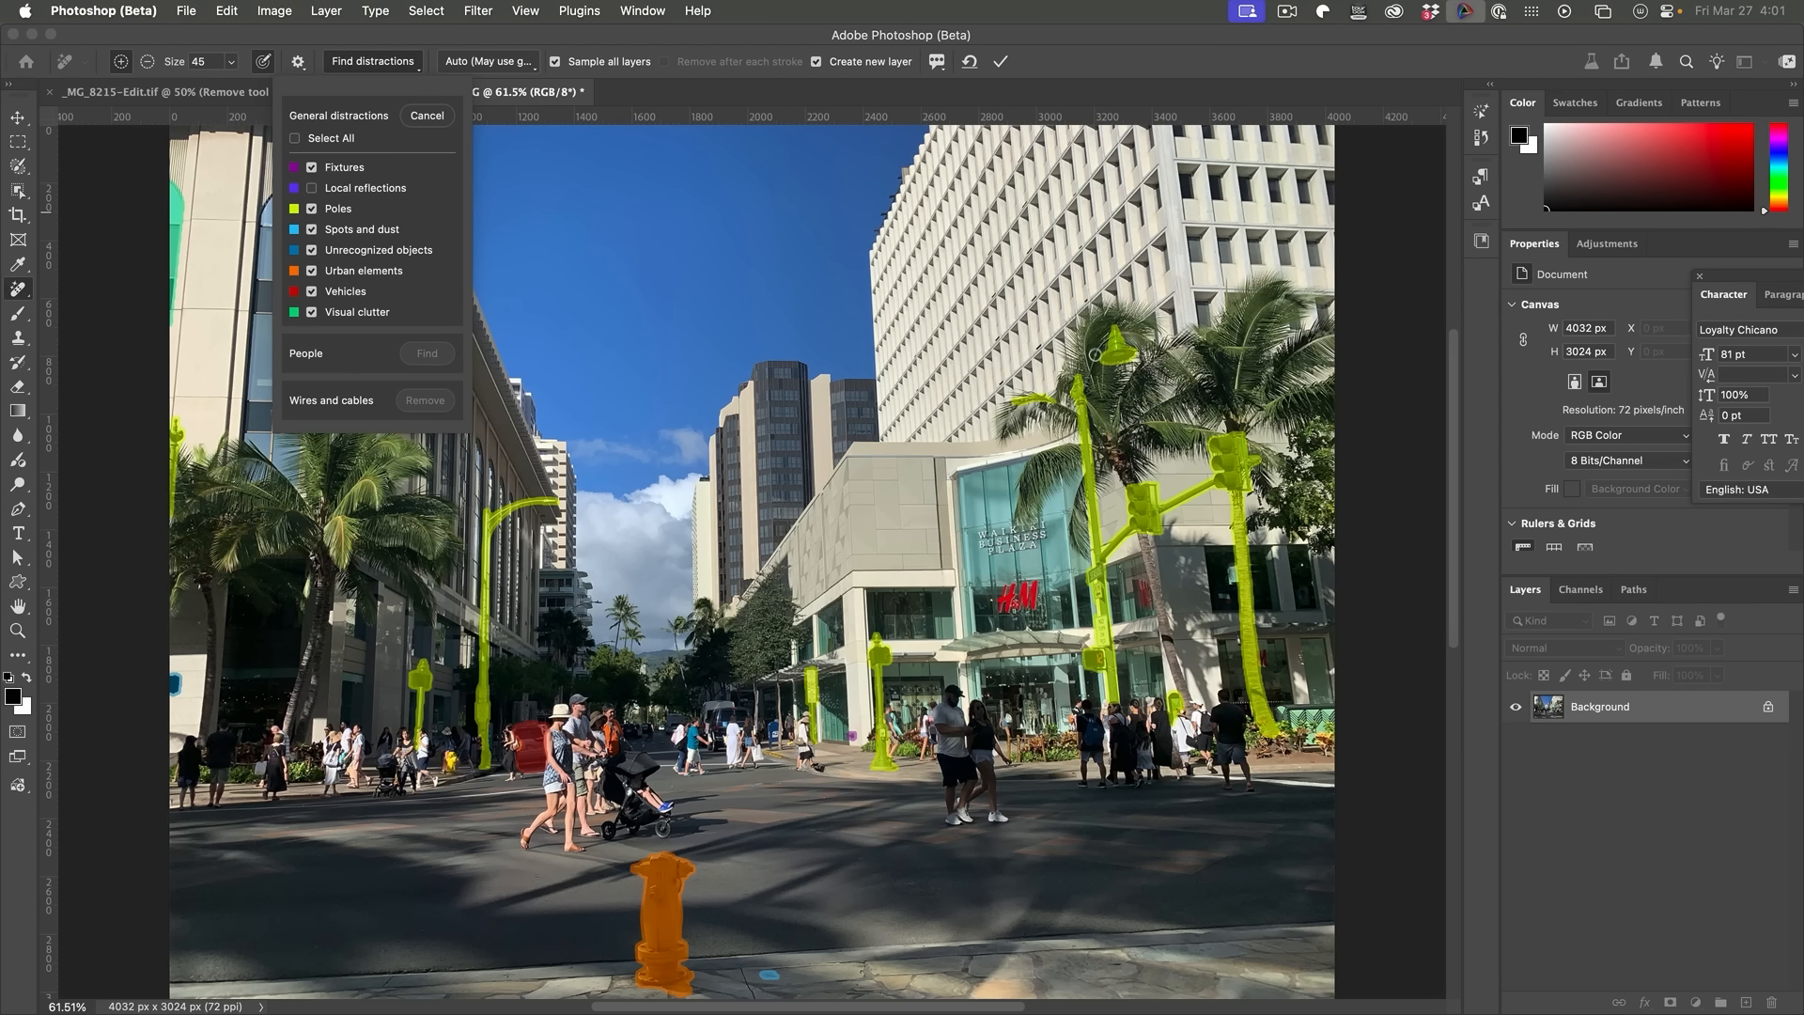
# Step: Enlarge the brush to 175 and subtract the right street lamp, traffic light and central pole from the highlighted distractions
pyautogui.press(']')
pyautogui.press(']')
pyautogui.press(']')
pyautogui.press(']')
pyautogui.press(']')
pyautogui.press(']')
pyautogui.press(']')
pyautogui.press(']')
pyautogui.press(']')
pyautogui.press('alt')
pyautogui.moveTo(1108, 324)
pyautogui.mouseDown()
pyautogui.moveTo(1111, 344)
pyautogui.moveTo(1125, 332)
pyautogui.moveTo(1028, 381)
pyautogui.moveTo(1111, 581)
pyautogui.moveTo(1111, 772)
pyautogui.mouseUp()
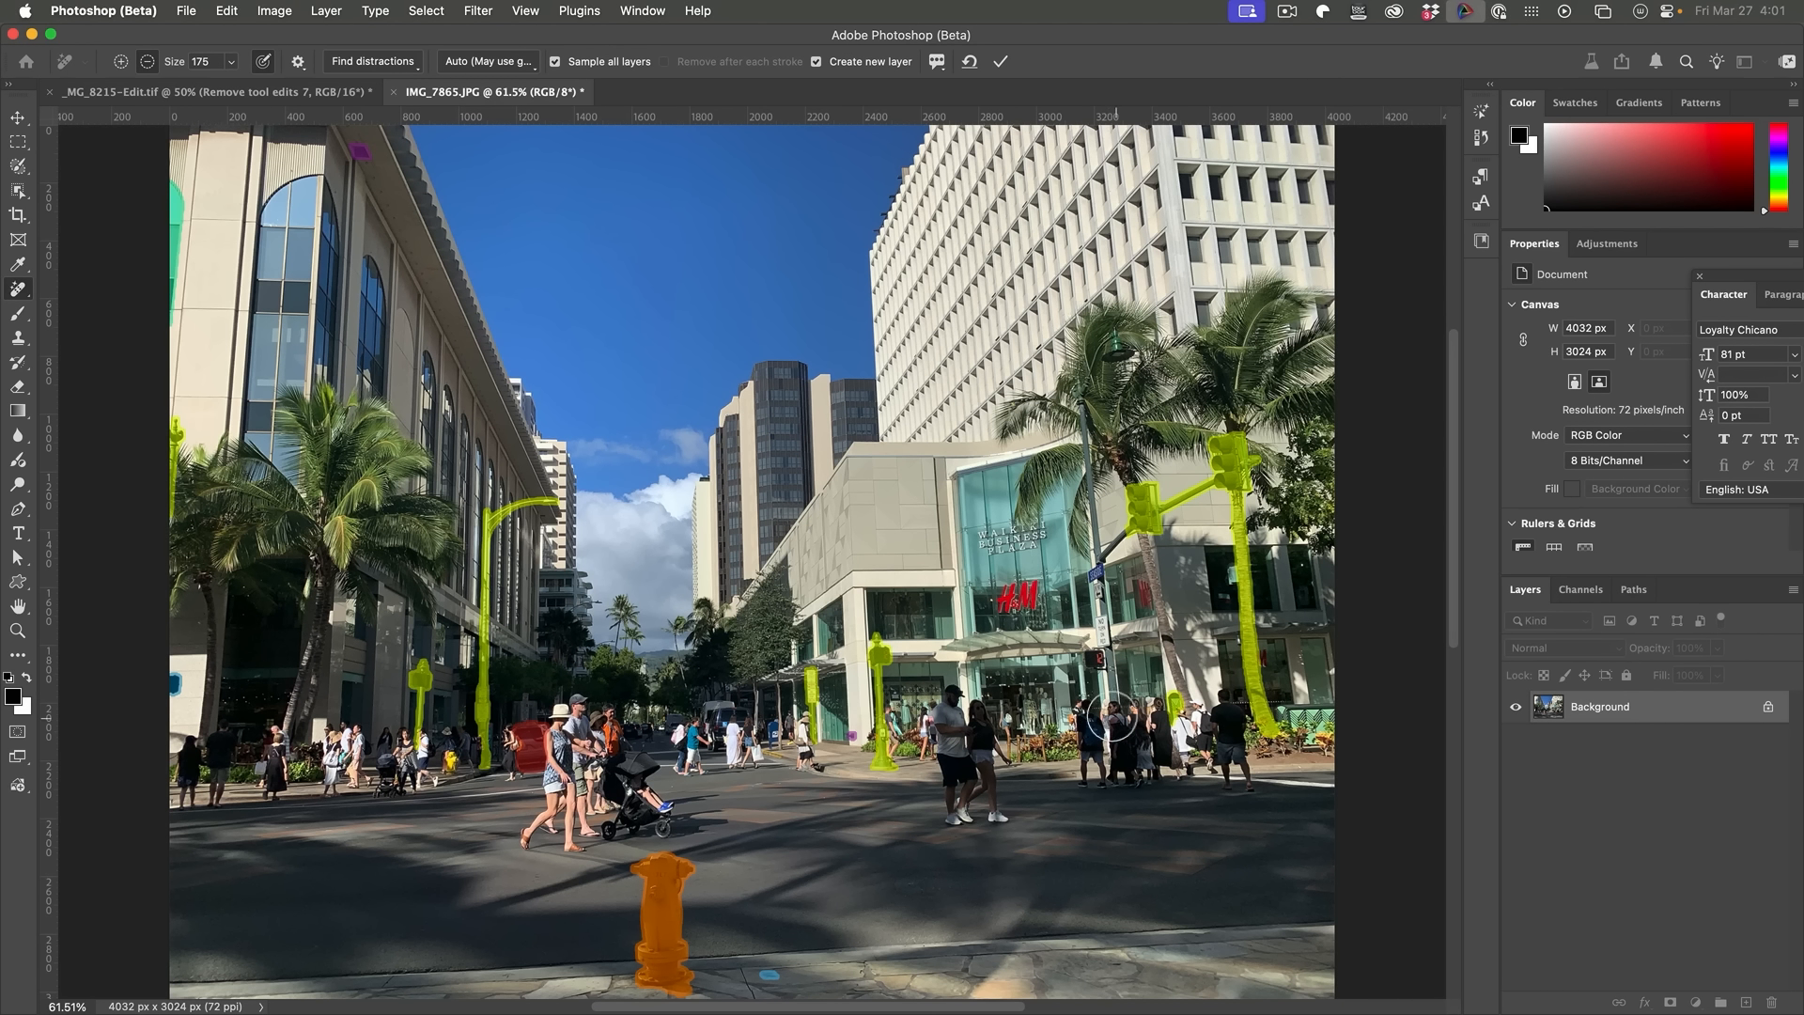
pyautogui.moveTo(1148, 482)
pyautogui.mouseDown()
pyautogui.moveTo(1147, 531)
pyautogui.moveTo(1244, 437)
pyautogui.moveTo(1275, 746)
pyautogui.moveTo(1224, 777)
pyautogui.moveTo(1172, 764)
pyautogui.moveTo(1179, 743)
pyautogui.moveTo(1142, 696)
pyautogui.mouseUp()
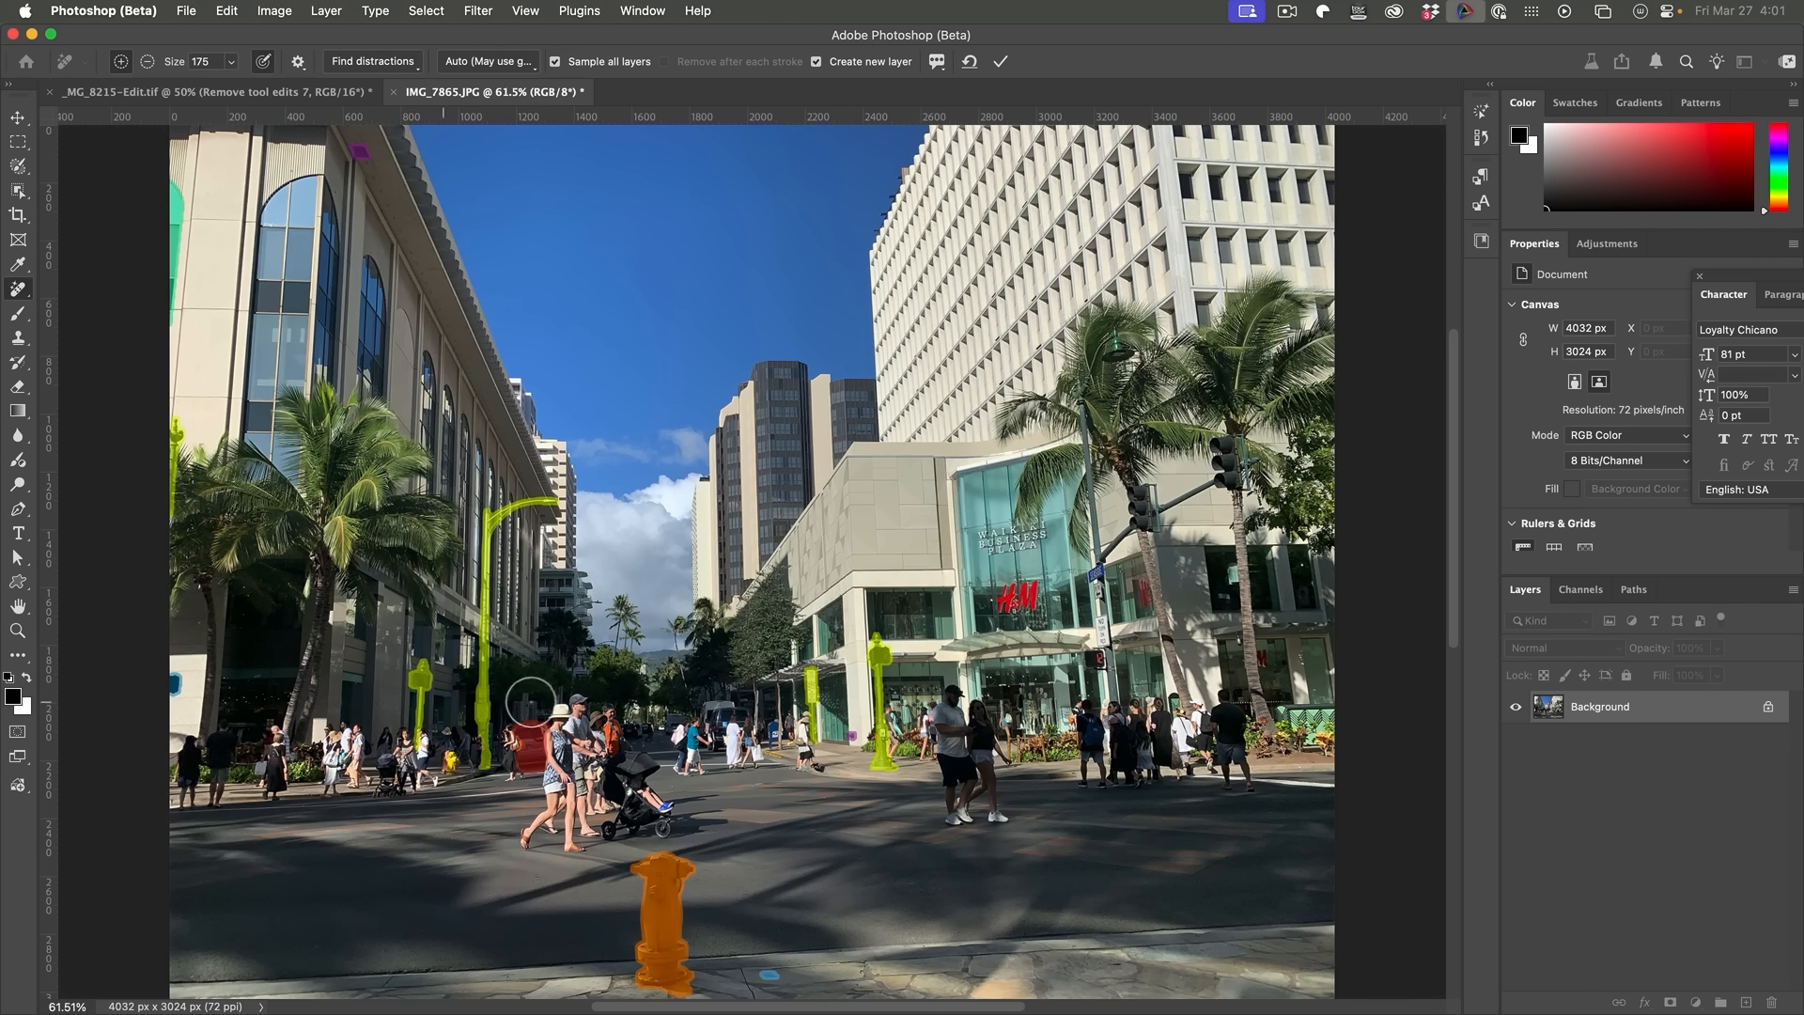
pyautogui.moveTo(890, 789)
pyautogui.mouseDown()
pyautogui.moveTo(889, 620)
pyautogui.moveTo(889, 790)
pyautogui.mouseUp()
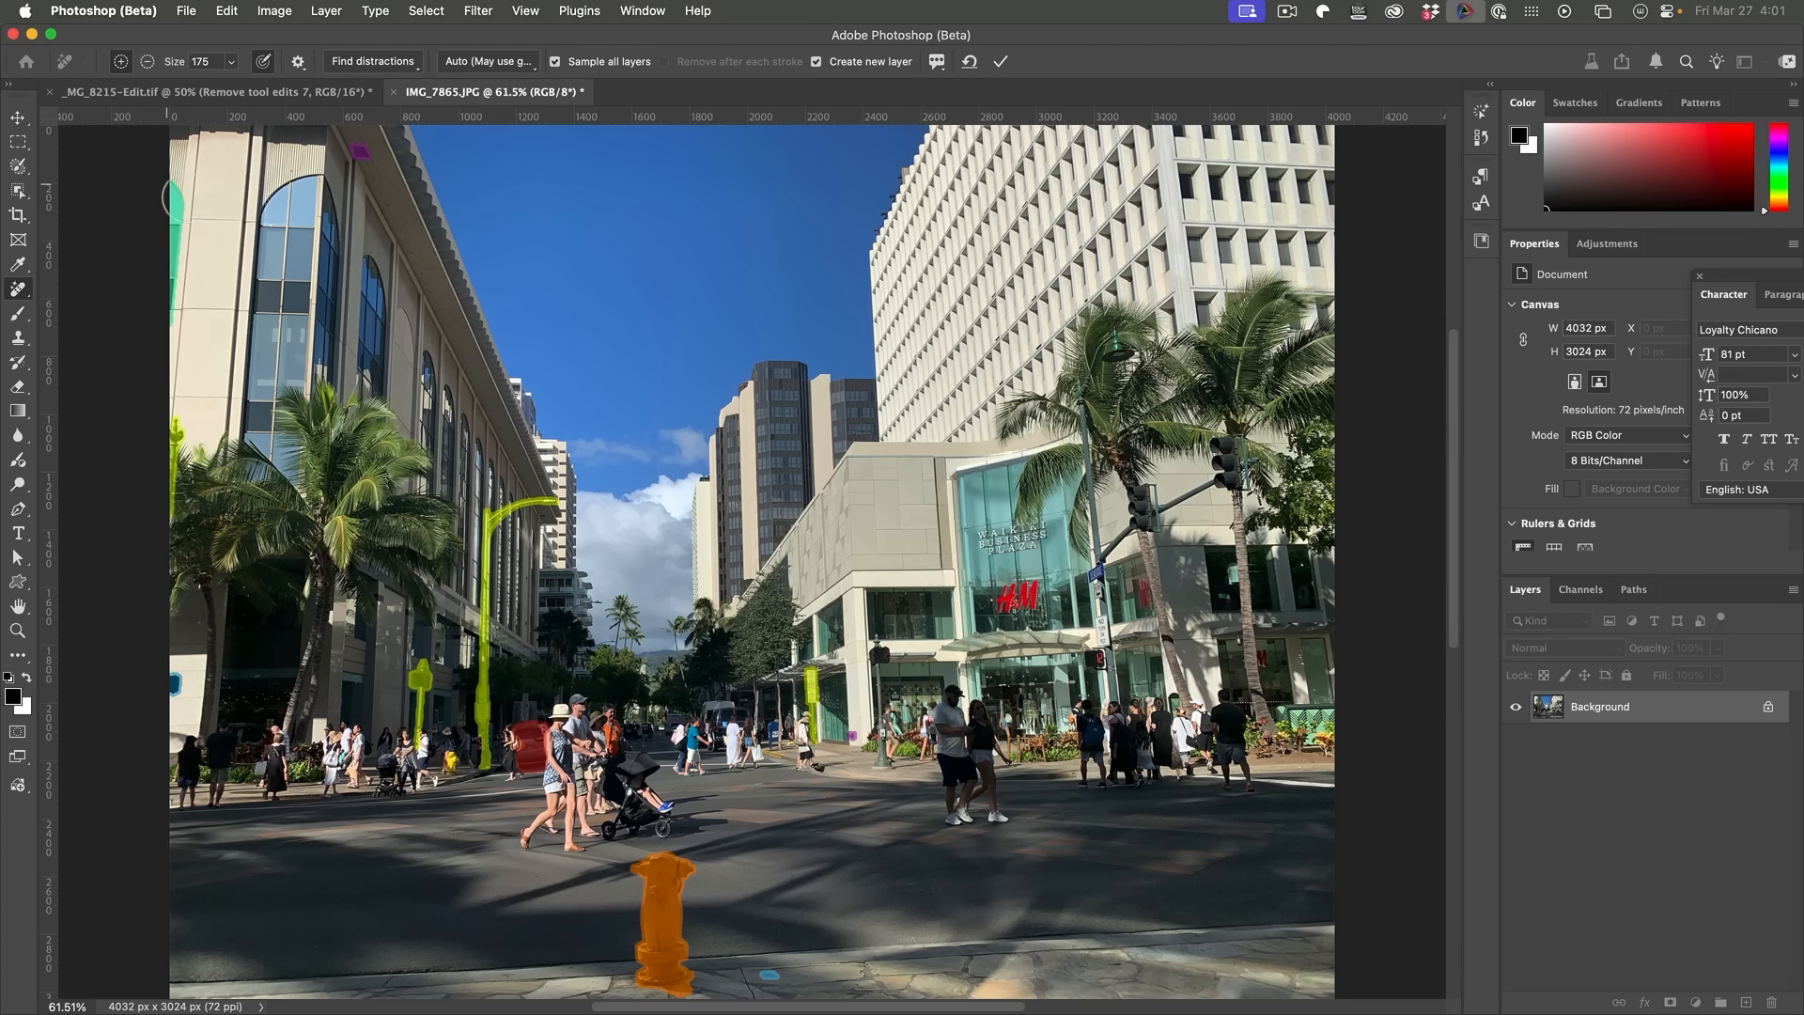
# Step: Toggle the Fixtures and Vehicles distraction categories, then apply the remaining highlighted removals
pyautogui.click(375, 61)
pyautogui.click(312, 168)
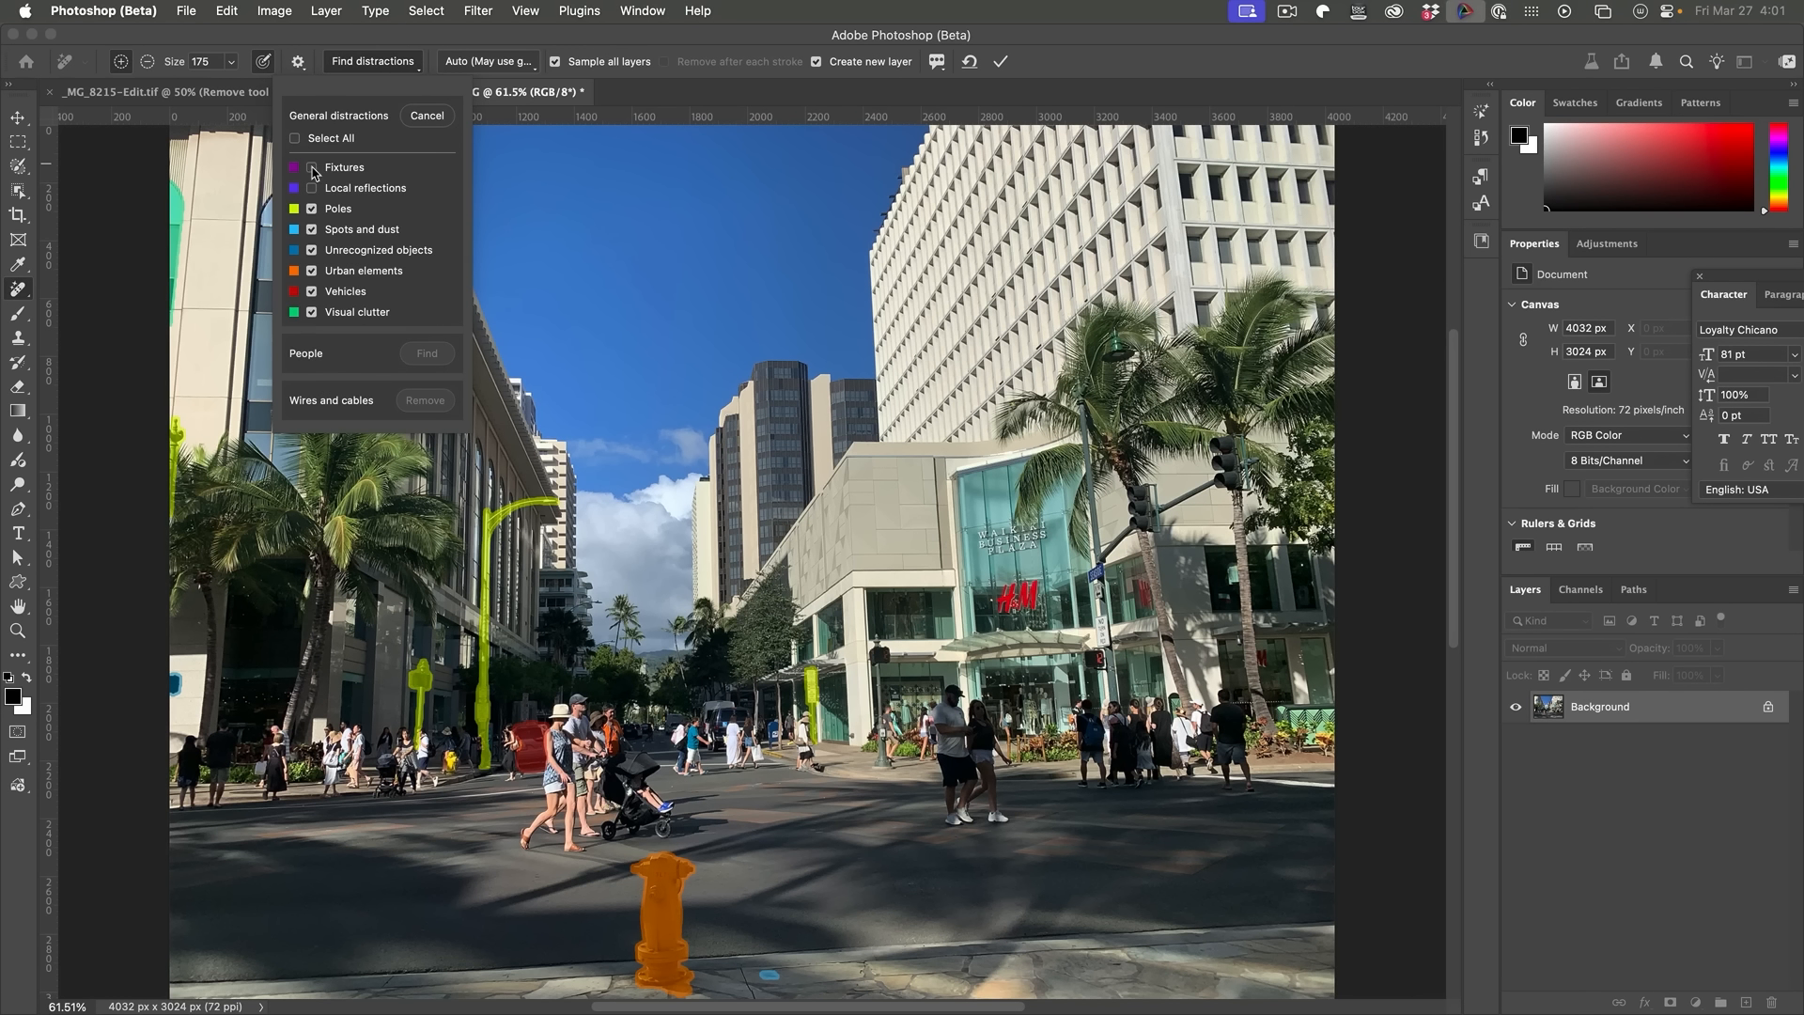
pyautogui.click(687, 42)
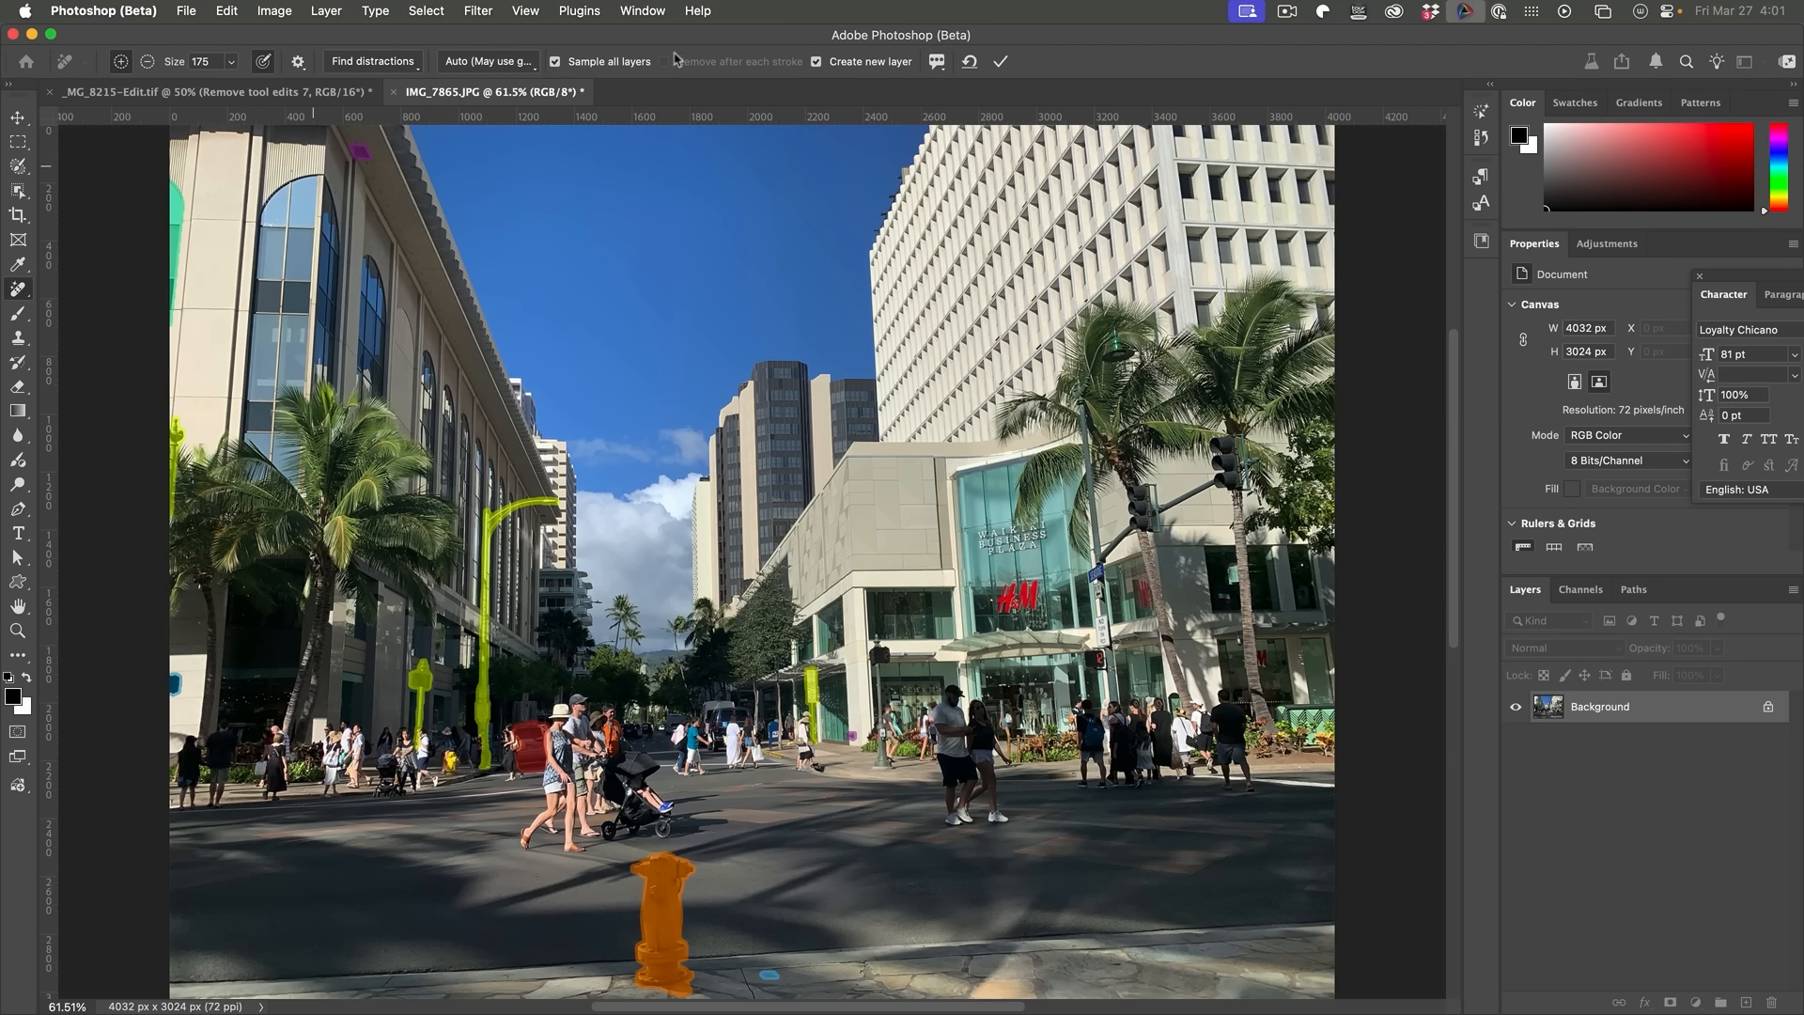
pyautogui.click(367, 68)
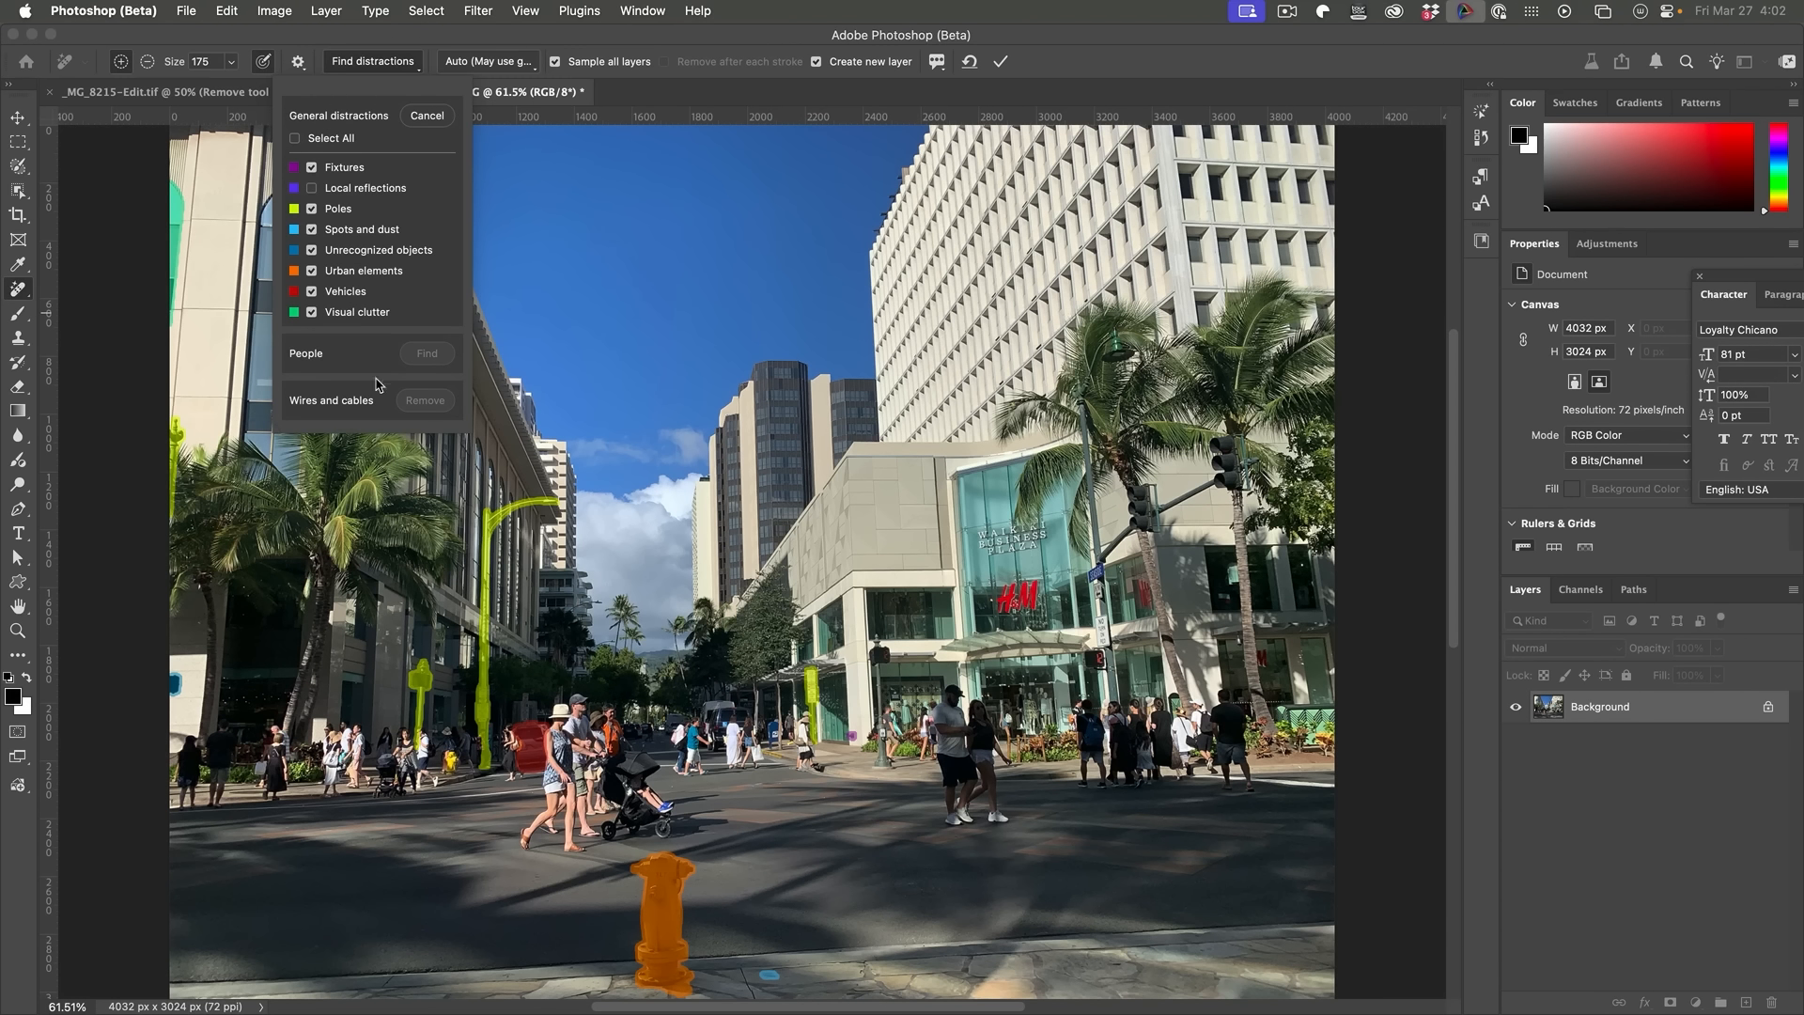
pyautogui.click(312, 292)
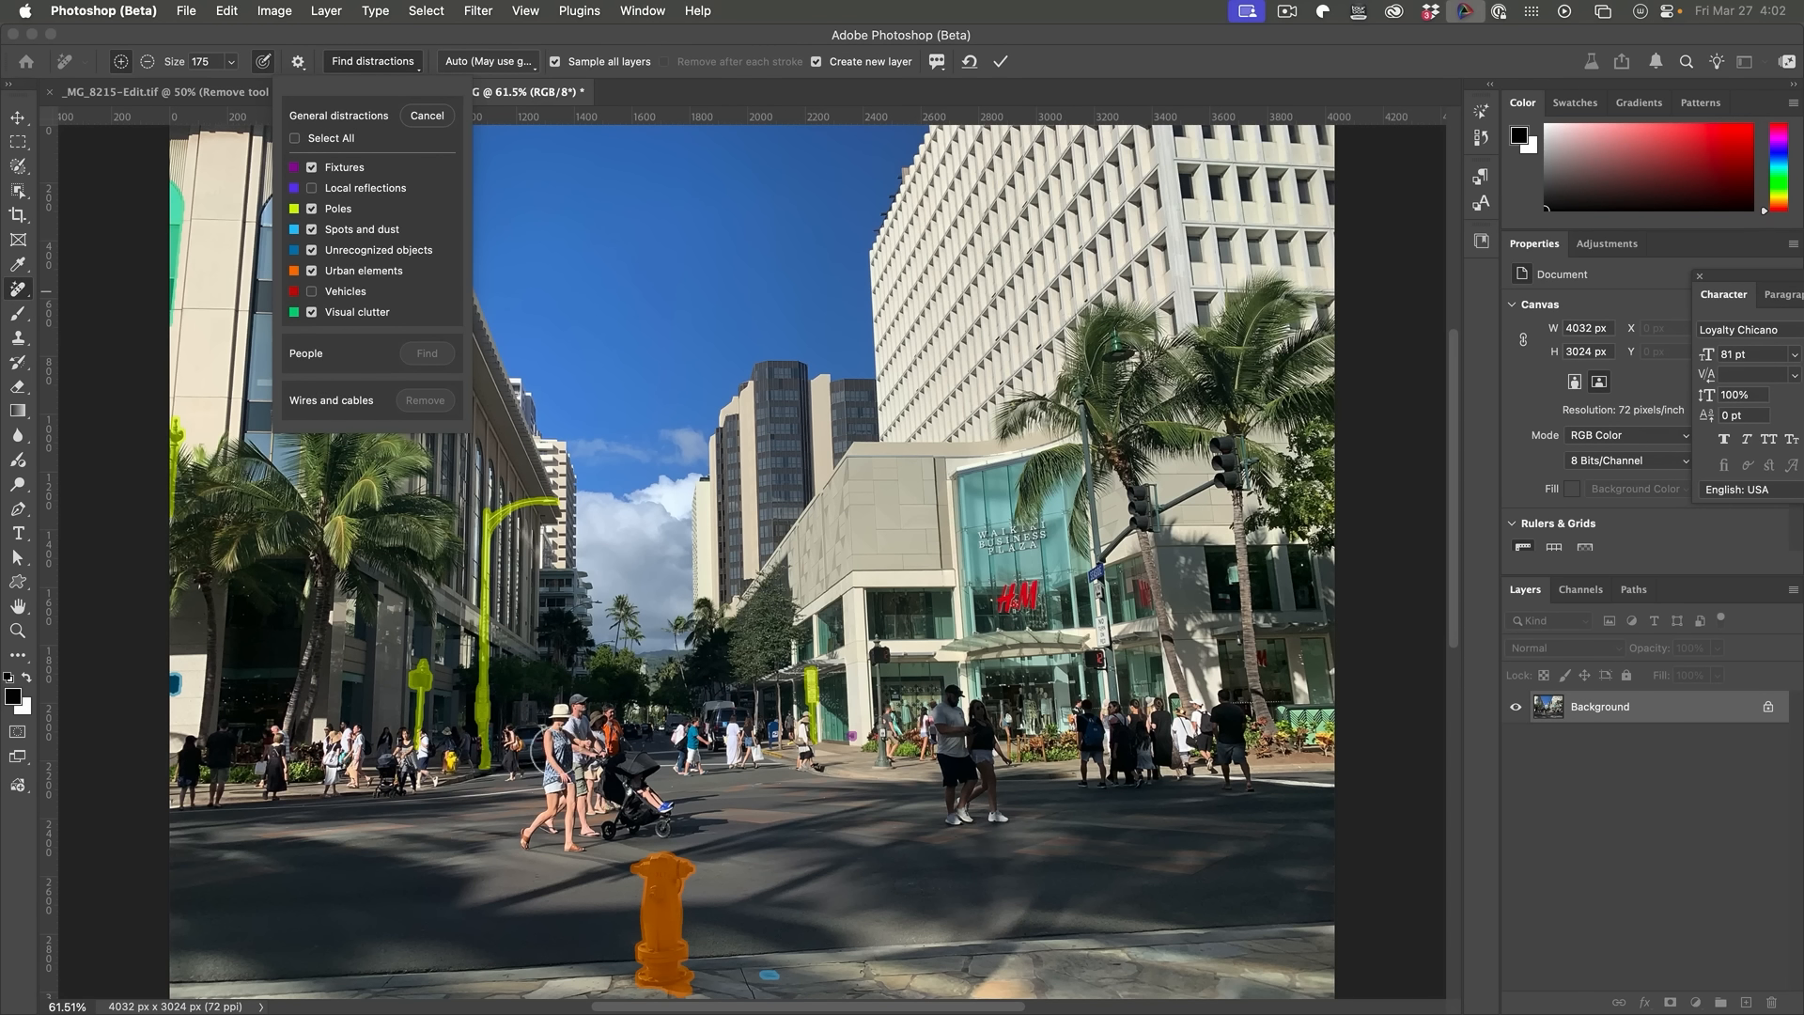
pyautogui.click(544, 47)
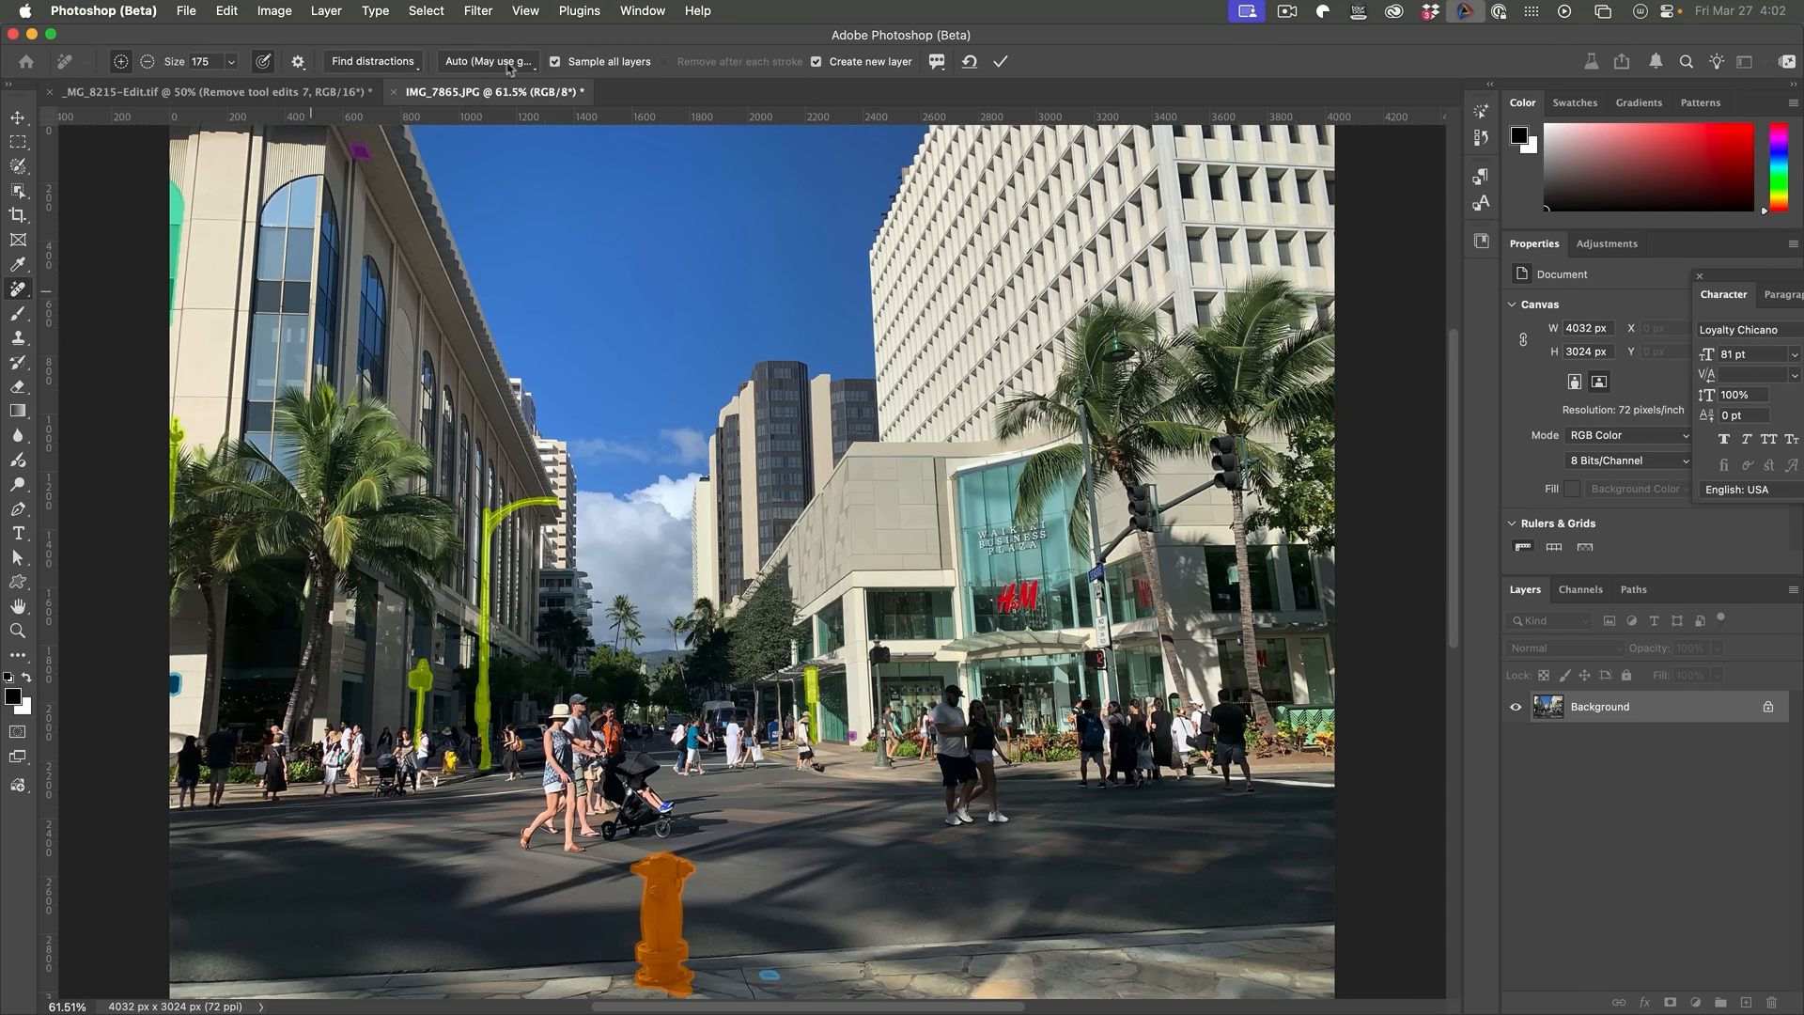
pyautogui.click(1000, 63)
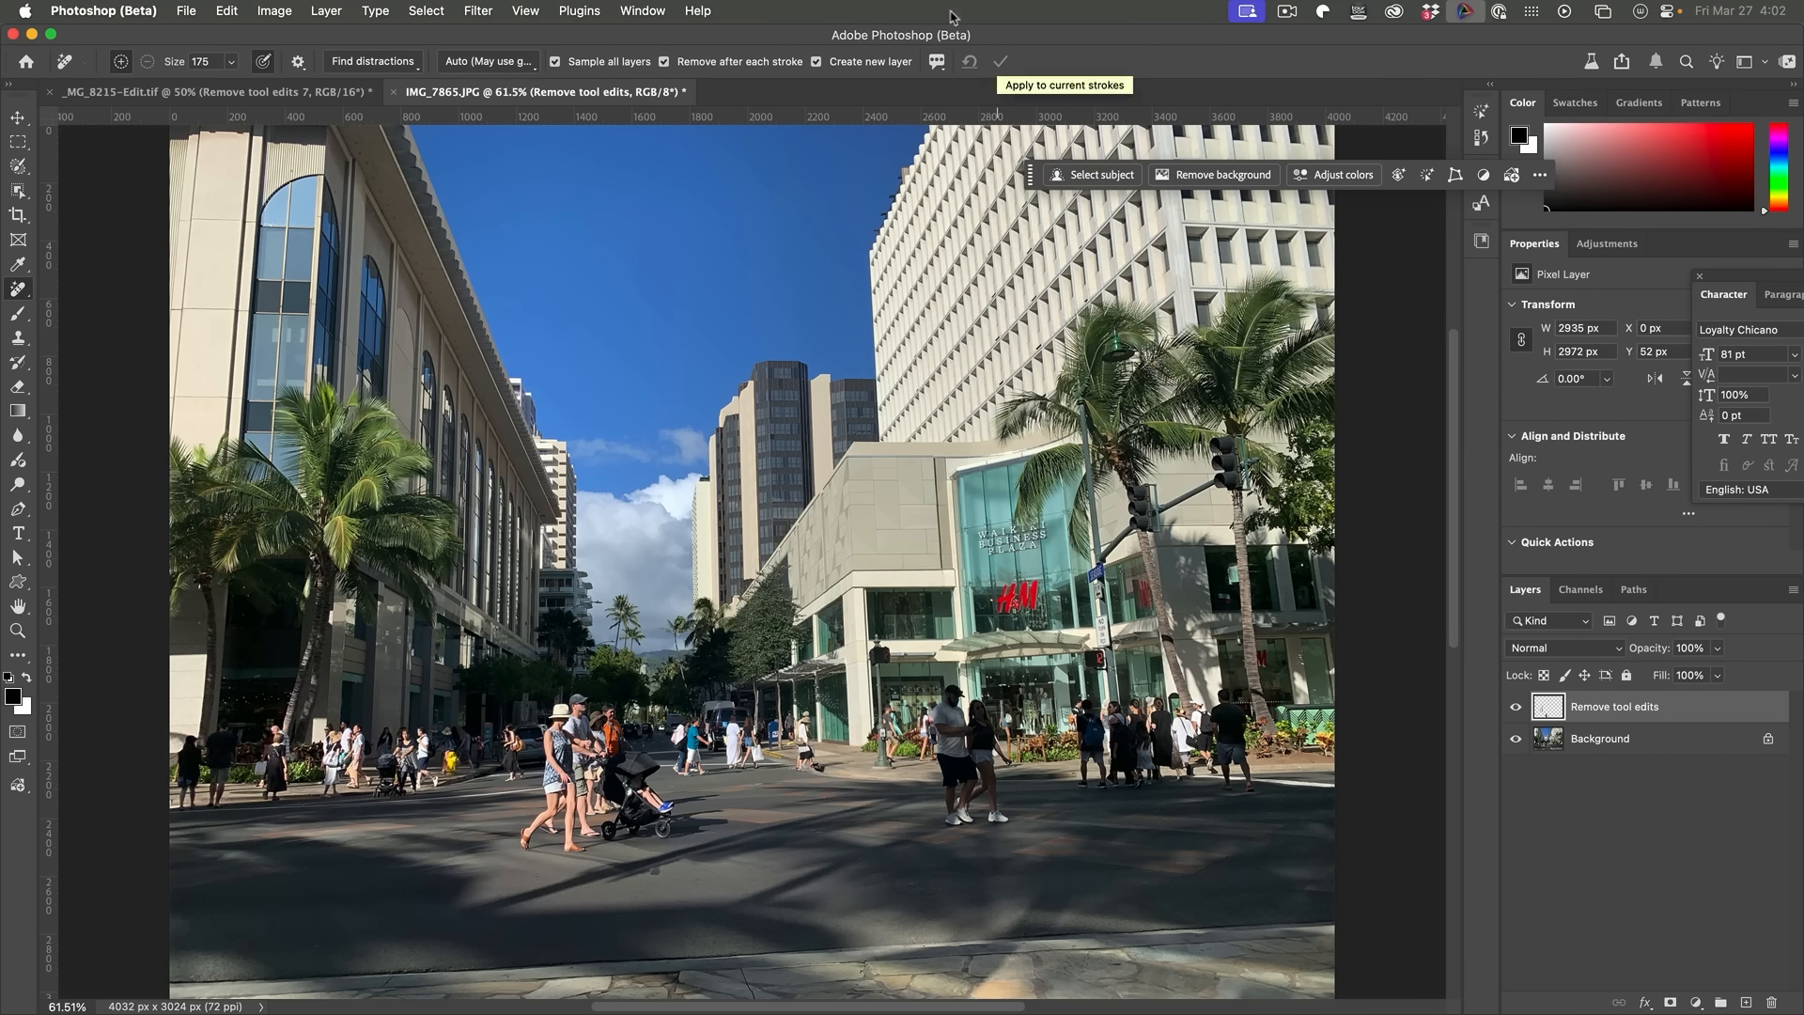